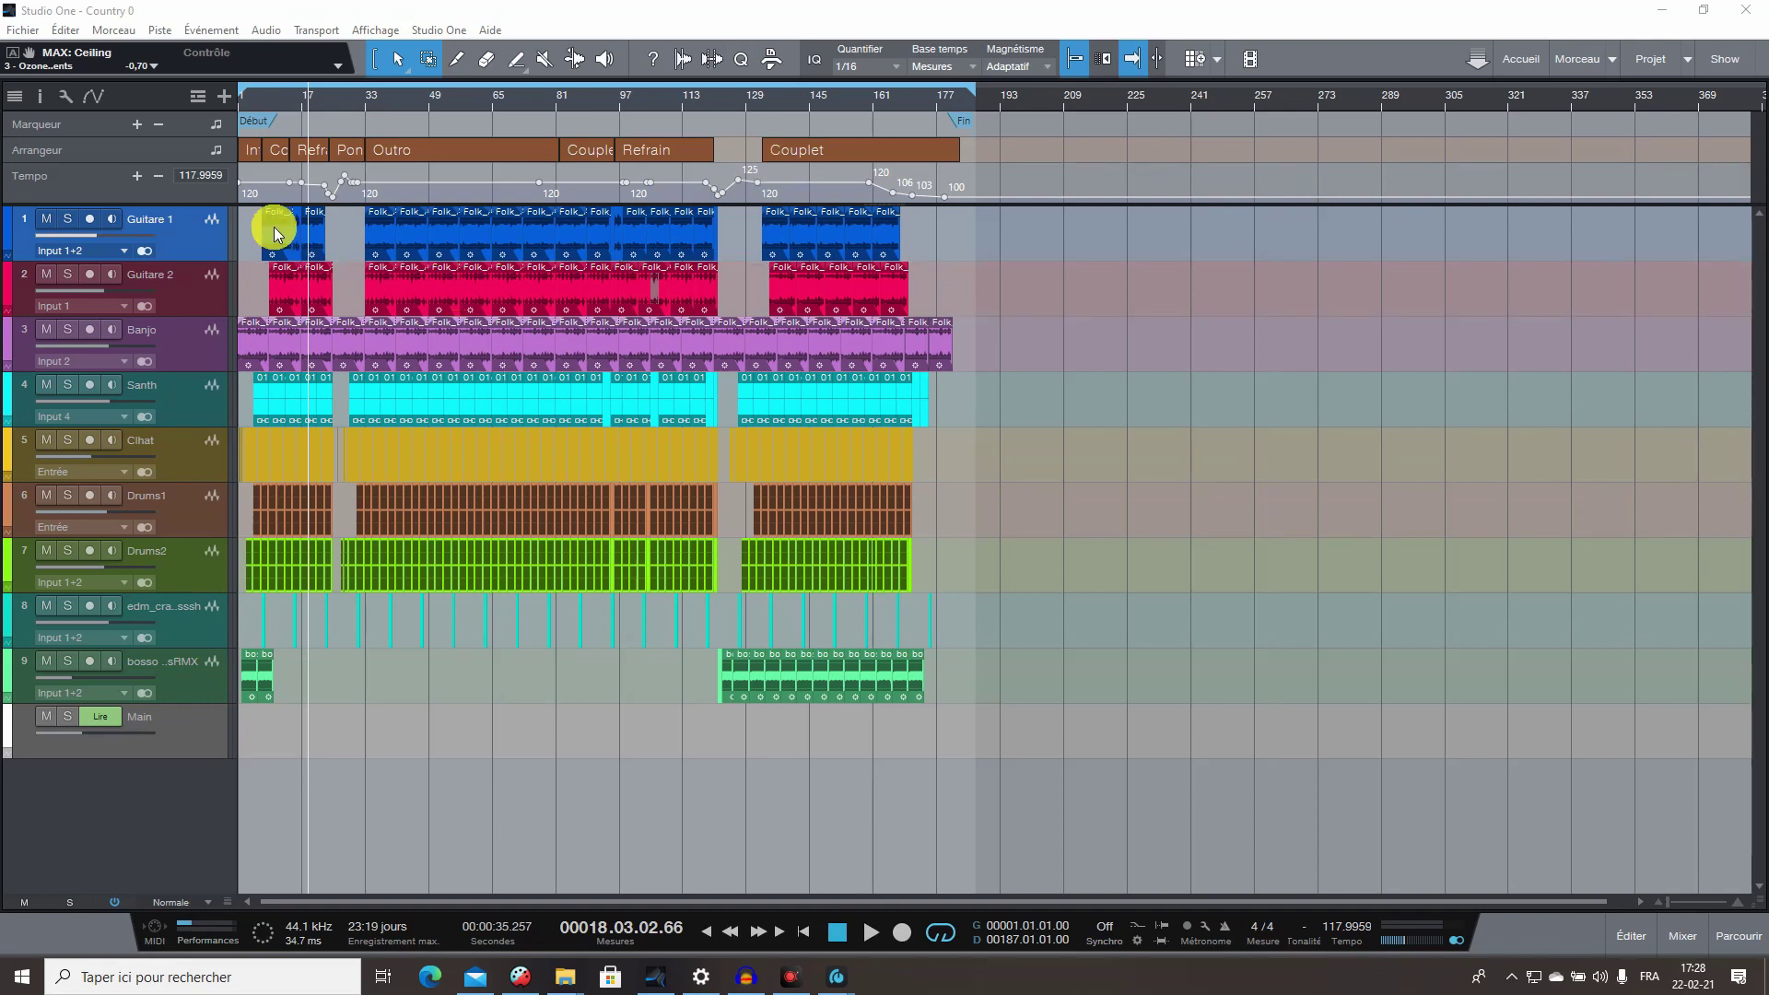
# Save the song under the name Country 0, replacing the existing Country 0.song file.
pyautogui.click(25, 32)
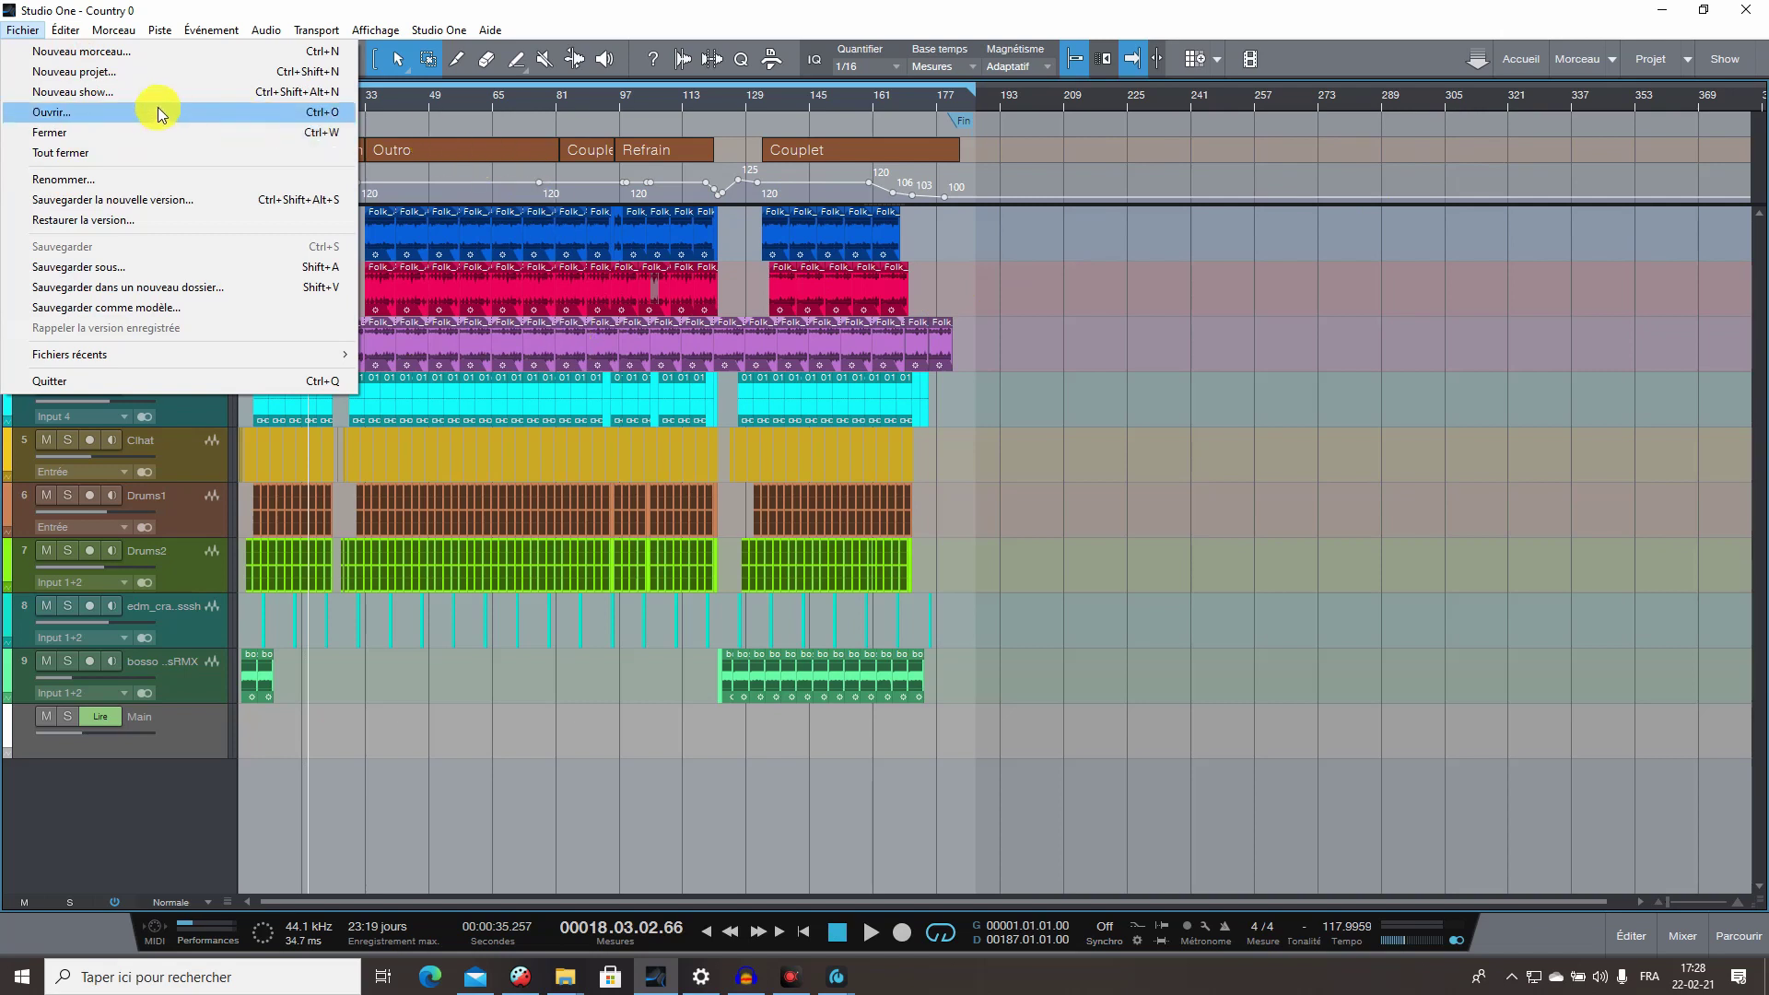
pyautogui.click(101, 267)
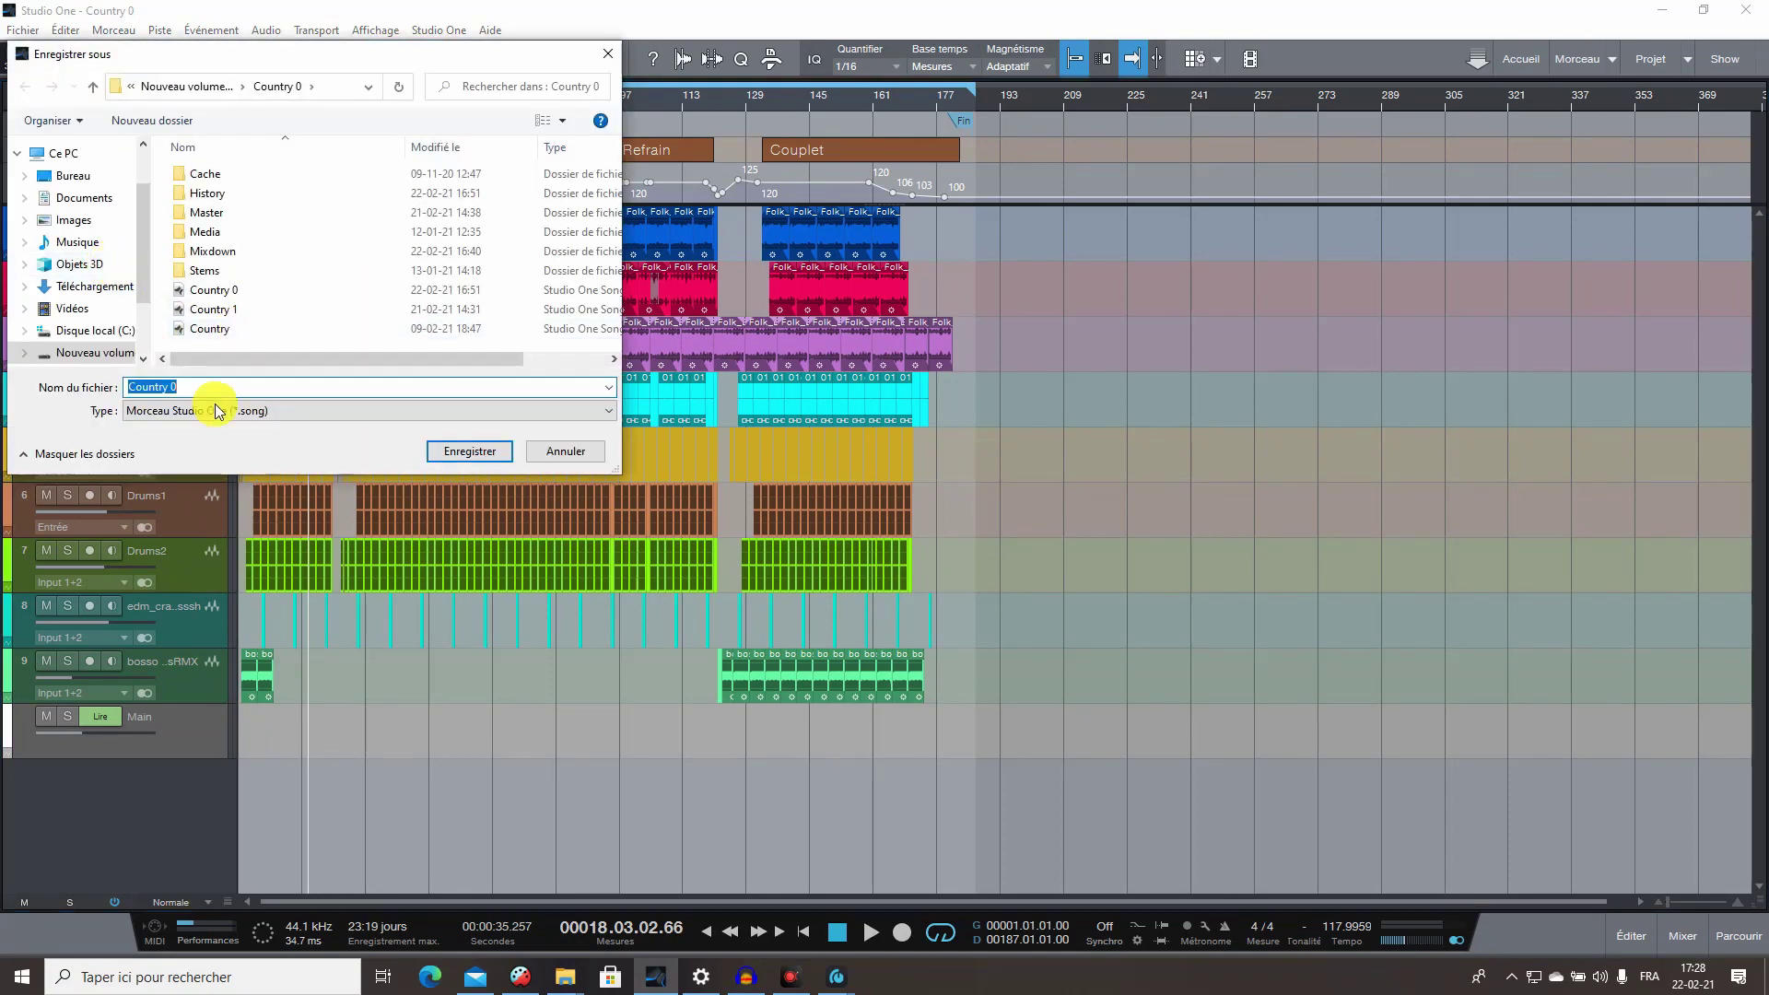
pyautogui.click(463, 452)
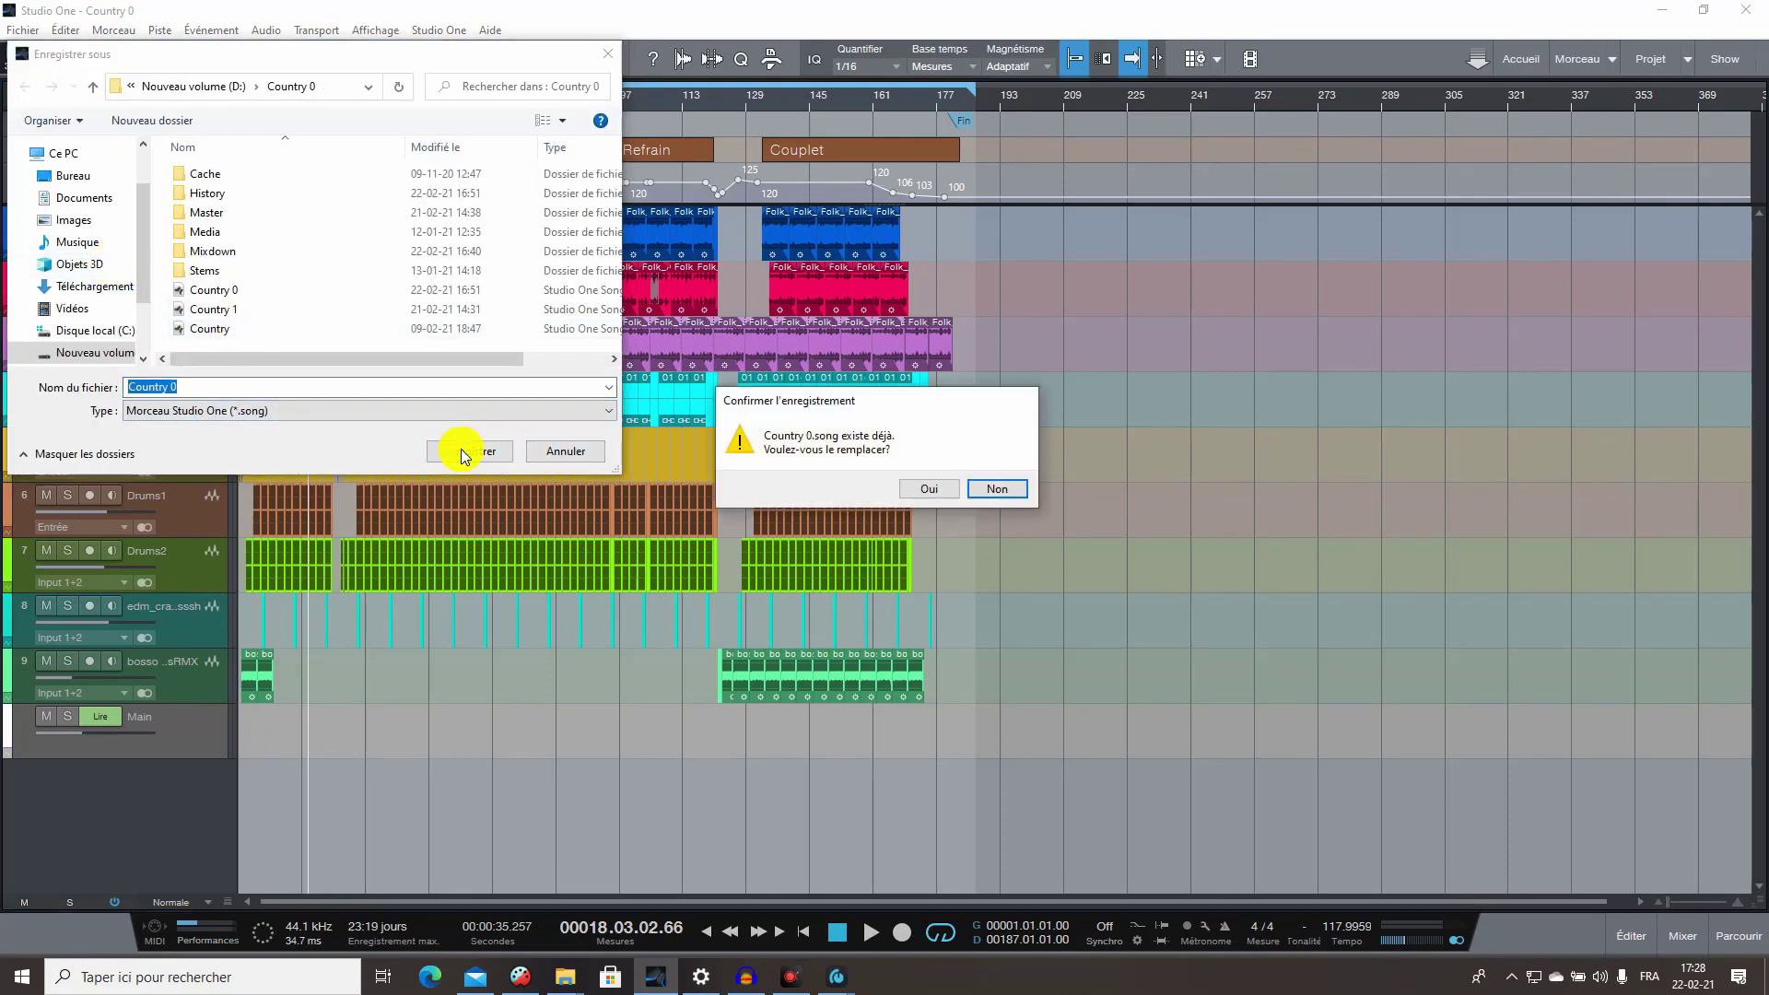
pyautogui.click(928, 490)
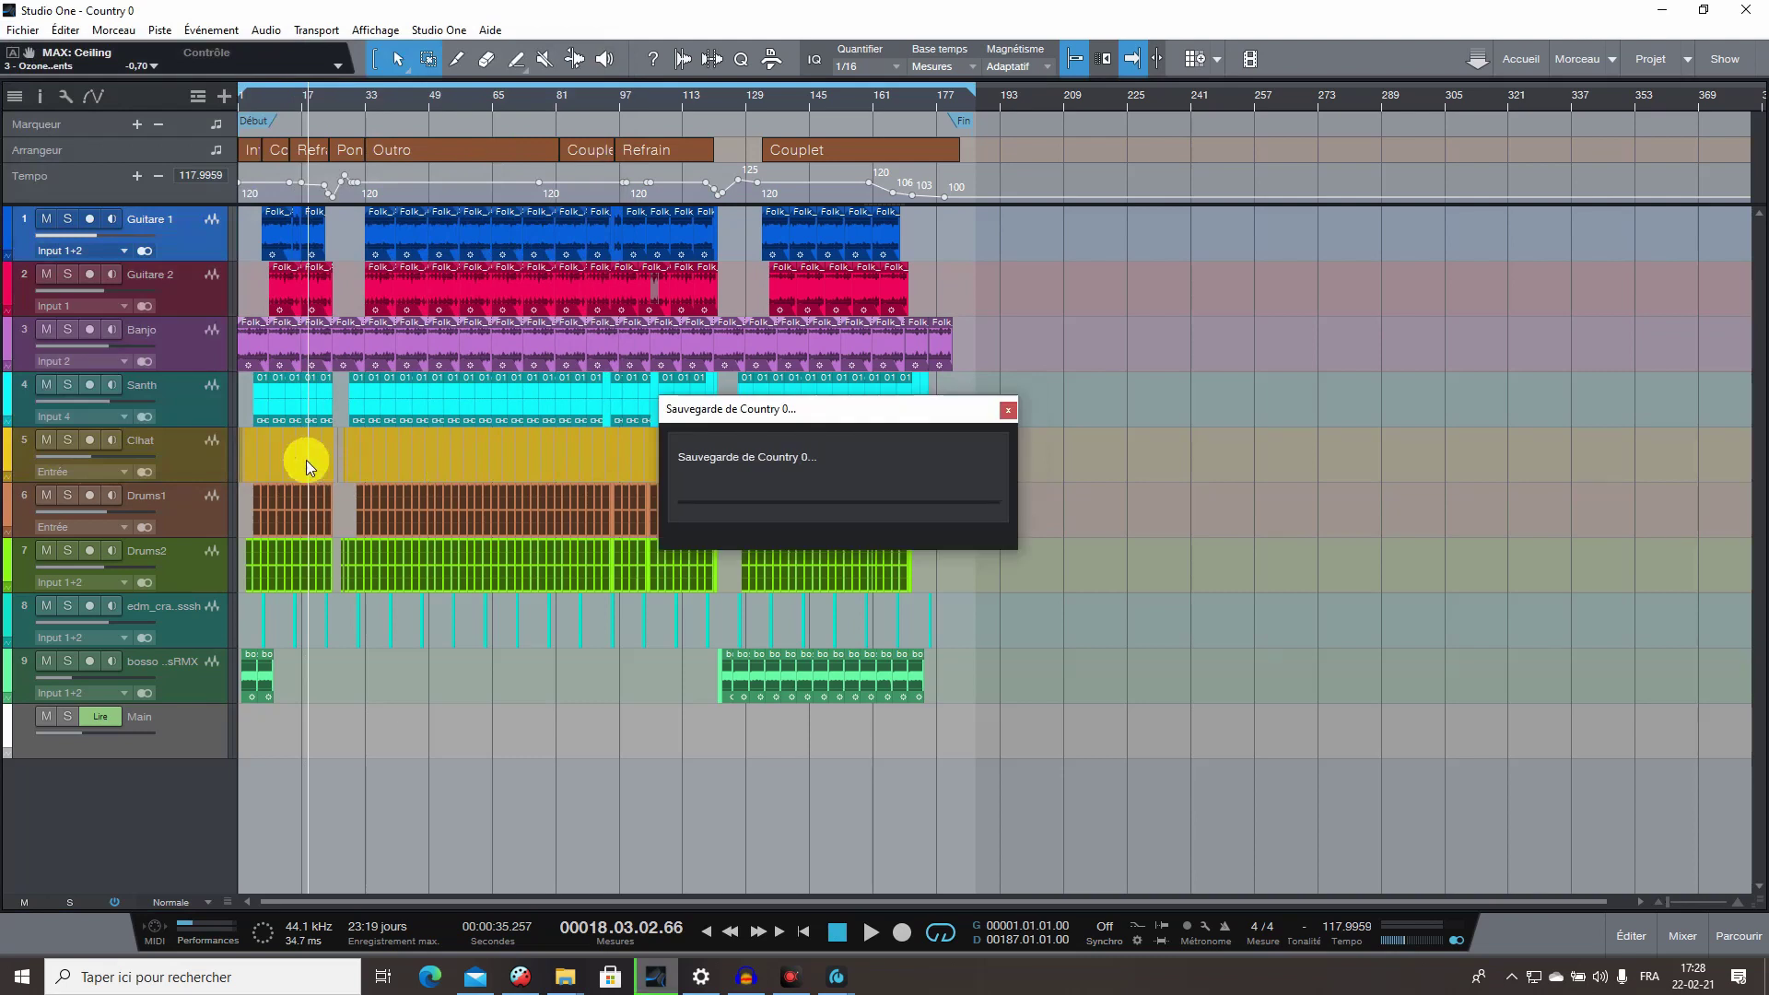
# Create a new mastering project titled Country 0 with a 44.1 kHz sample rate.
pyautogui.click(22, 31)
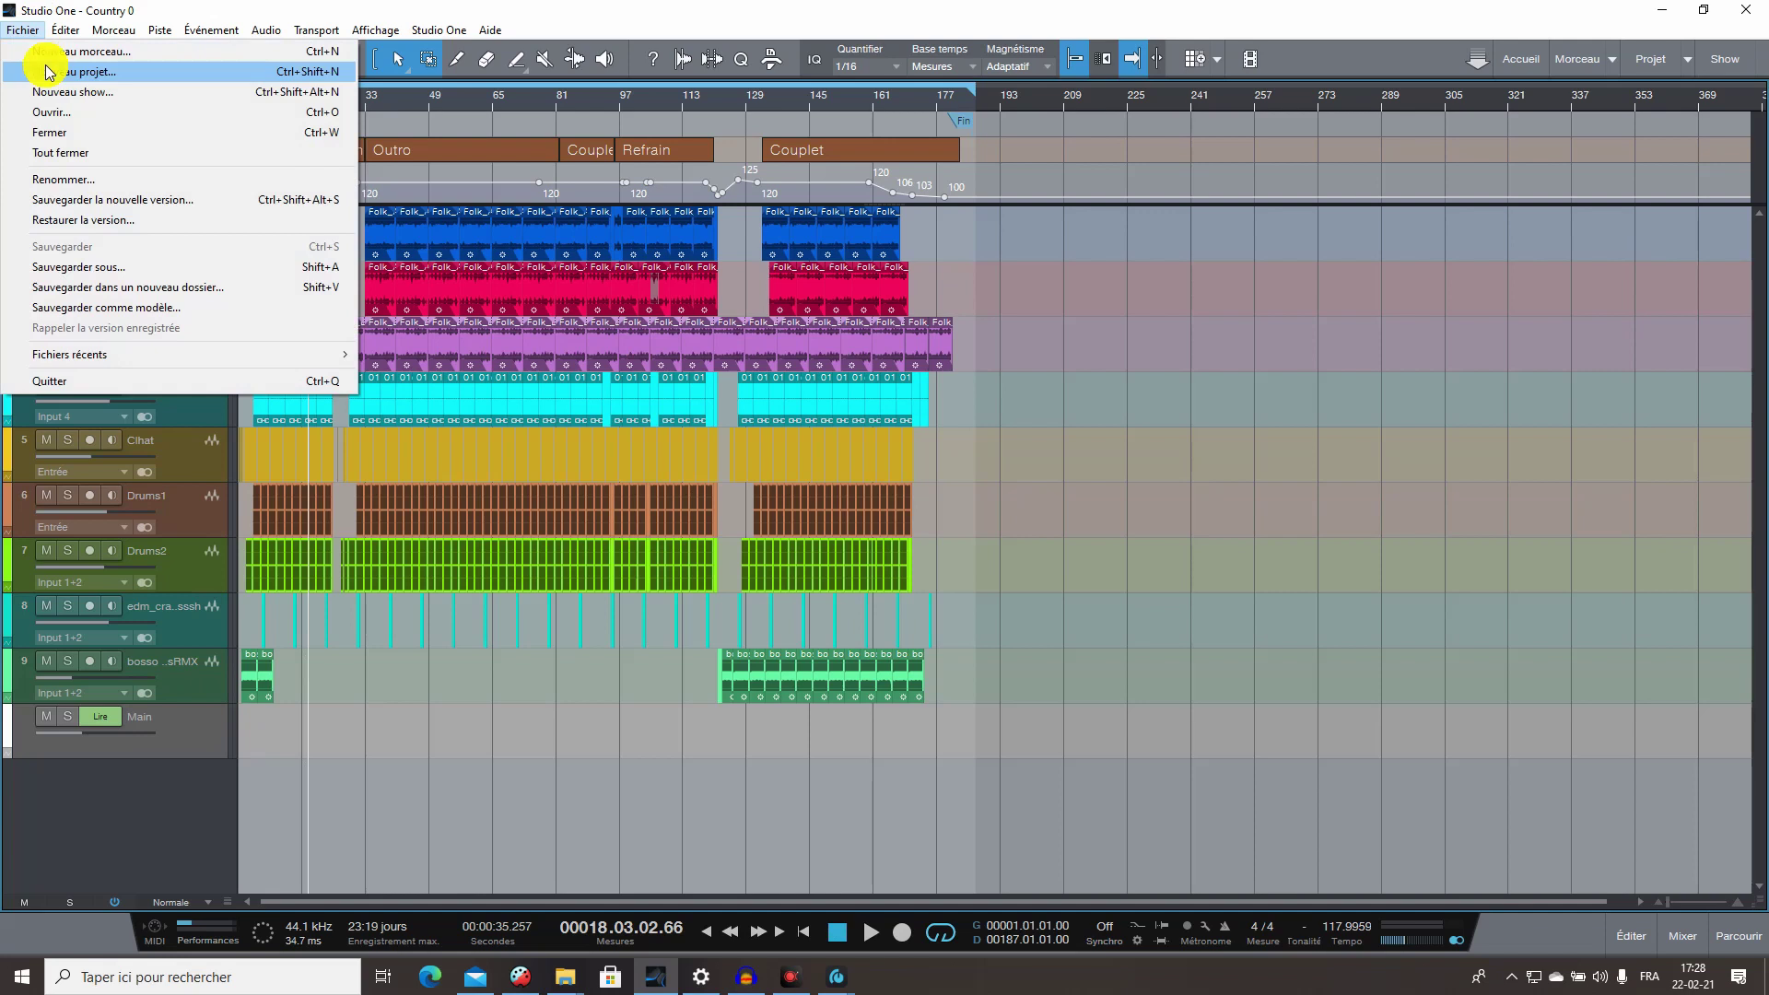
pyautogui.click(46, 71)
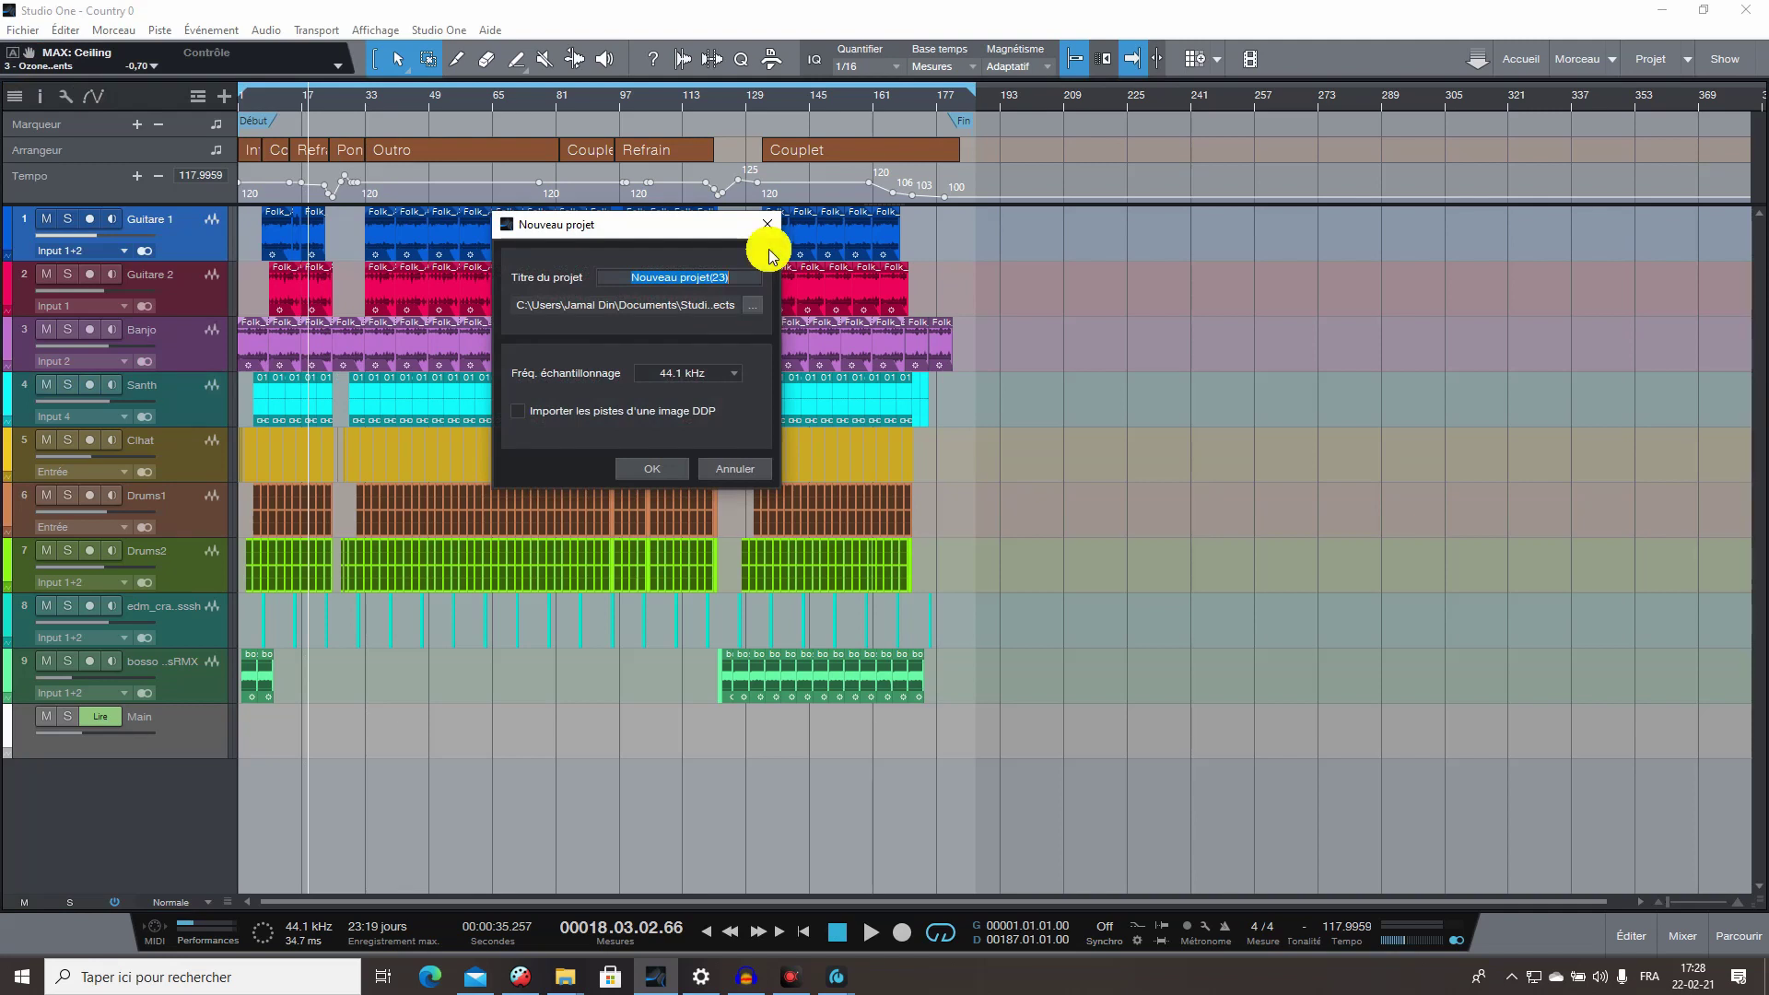
pyautogui.write('Country 0')
pyautogui.press('Return')
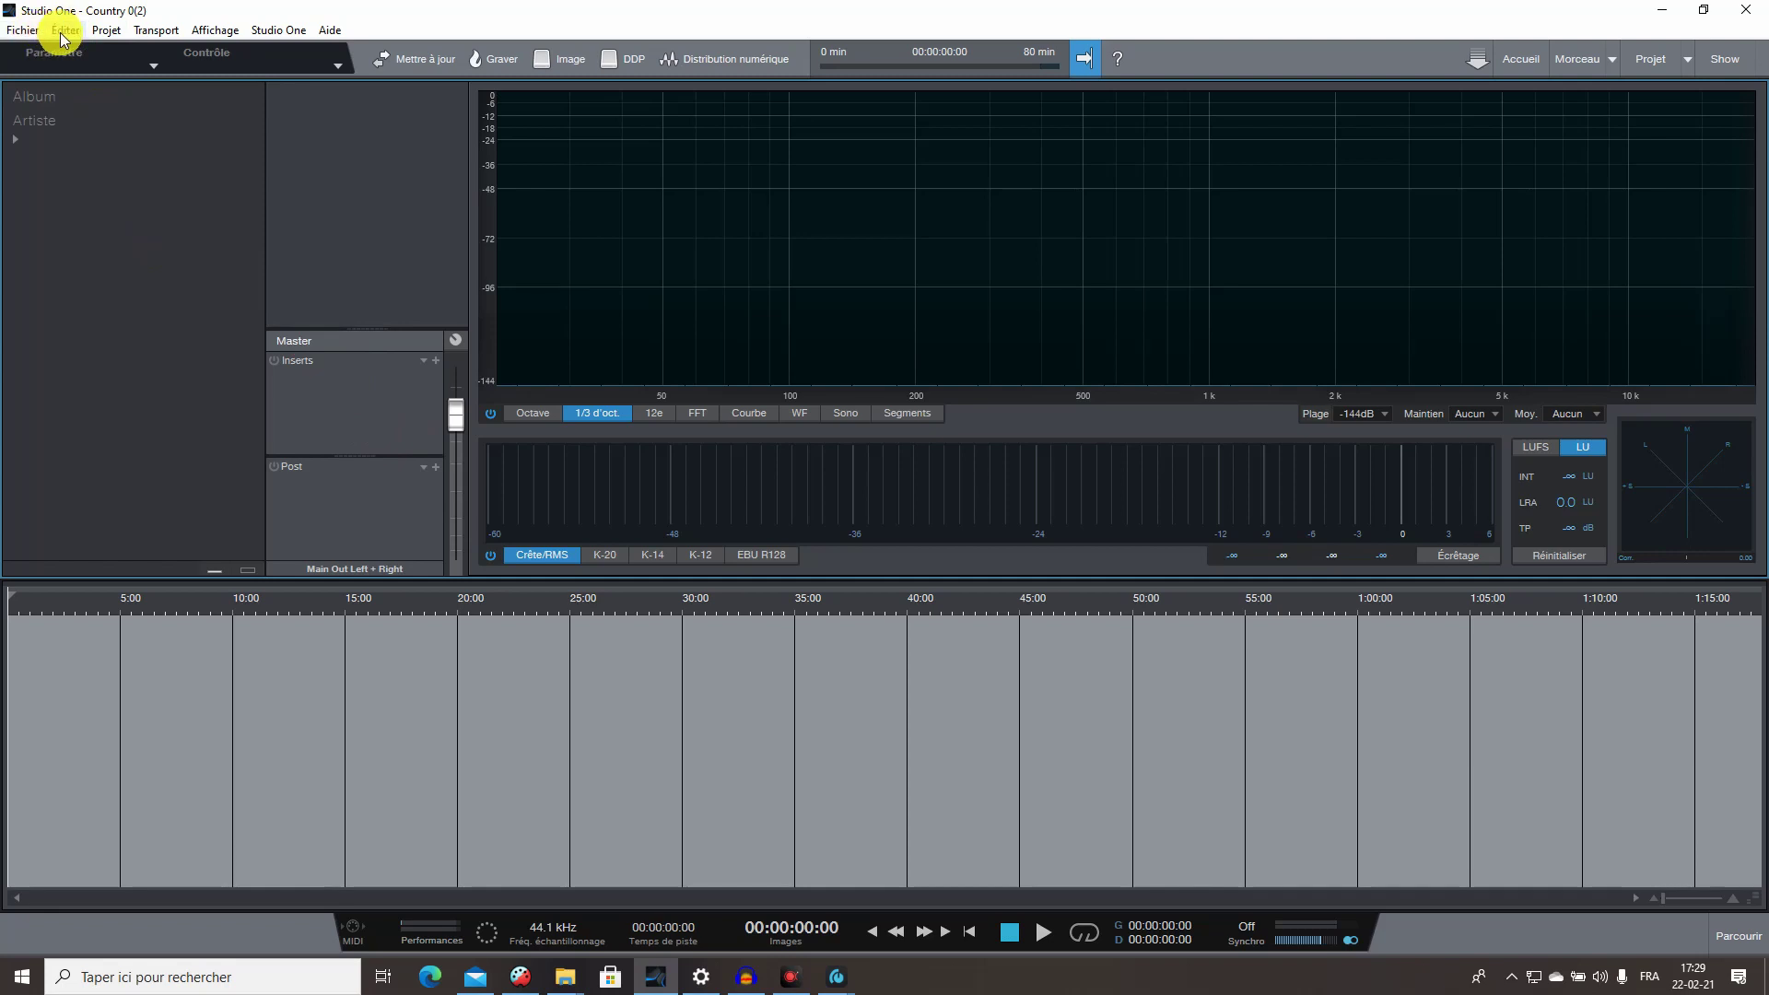
# Import the Country 0 song into the project and update its mastering file.
pyautogui.click(107, 31)
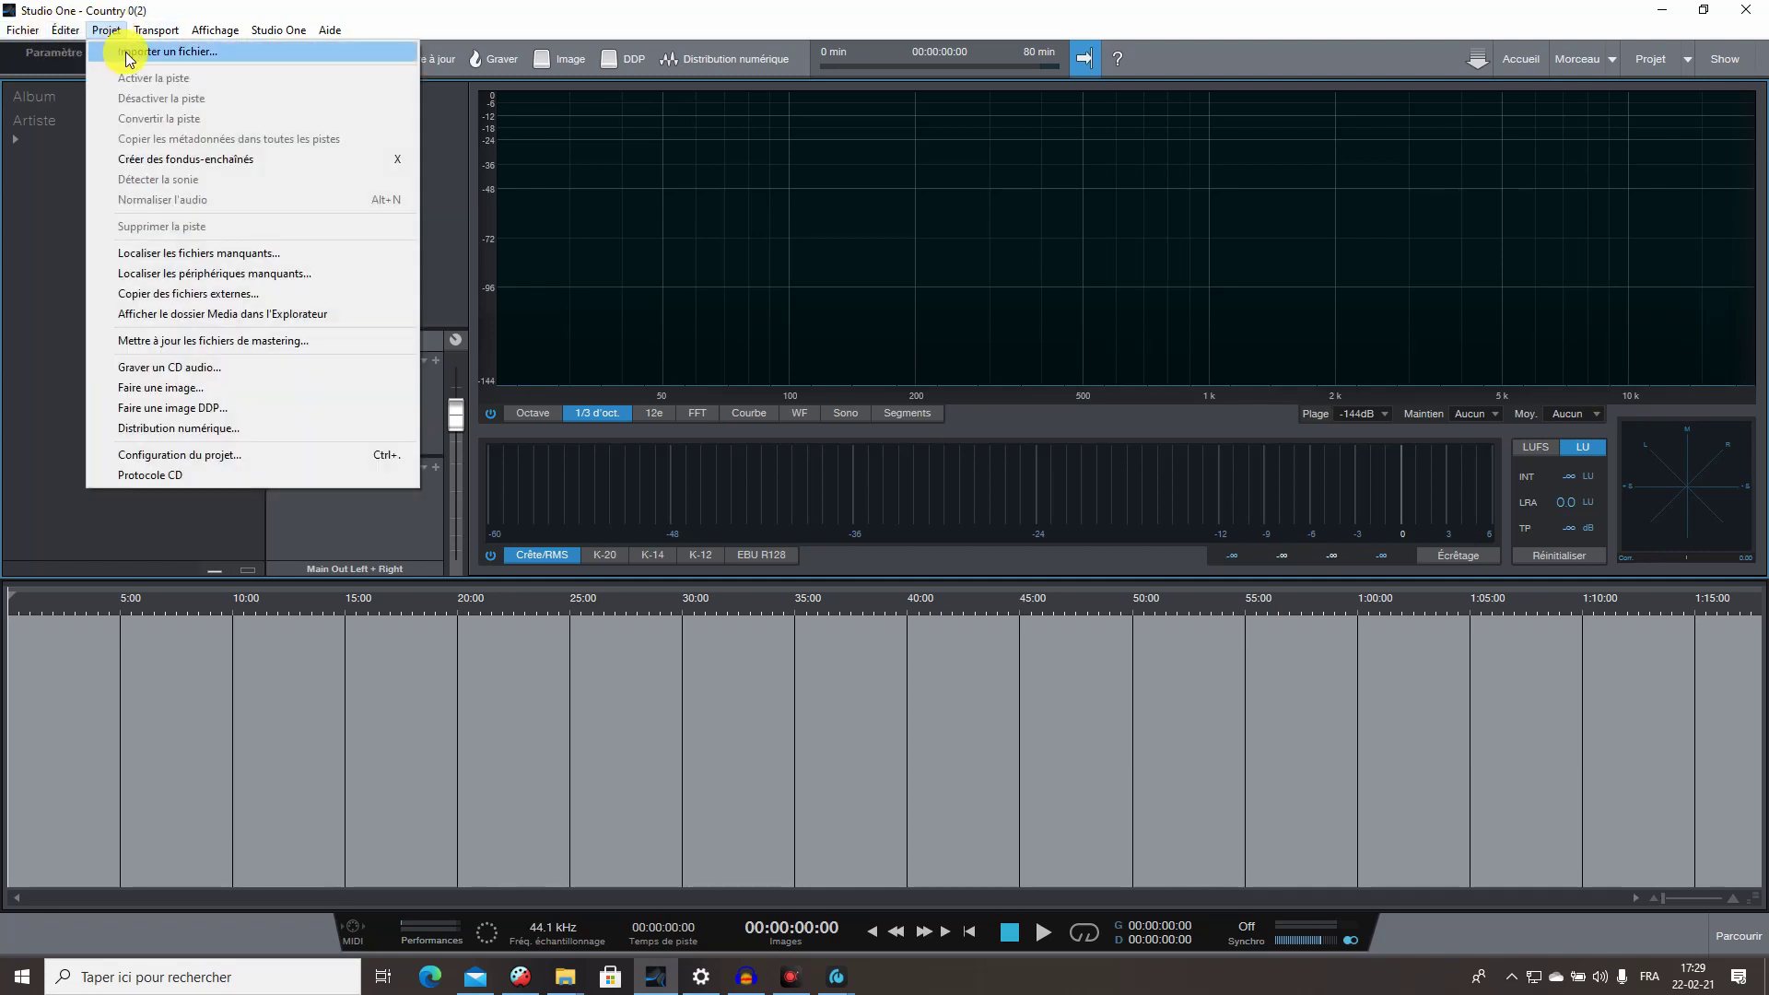
pyautogui.click(129, 55)
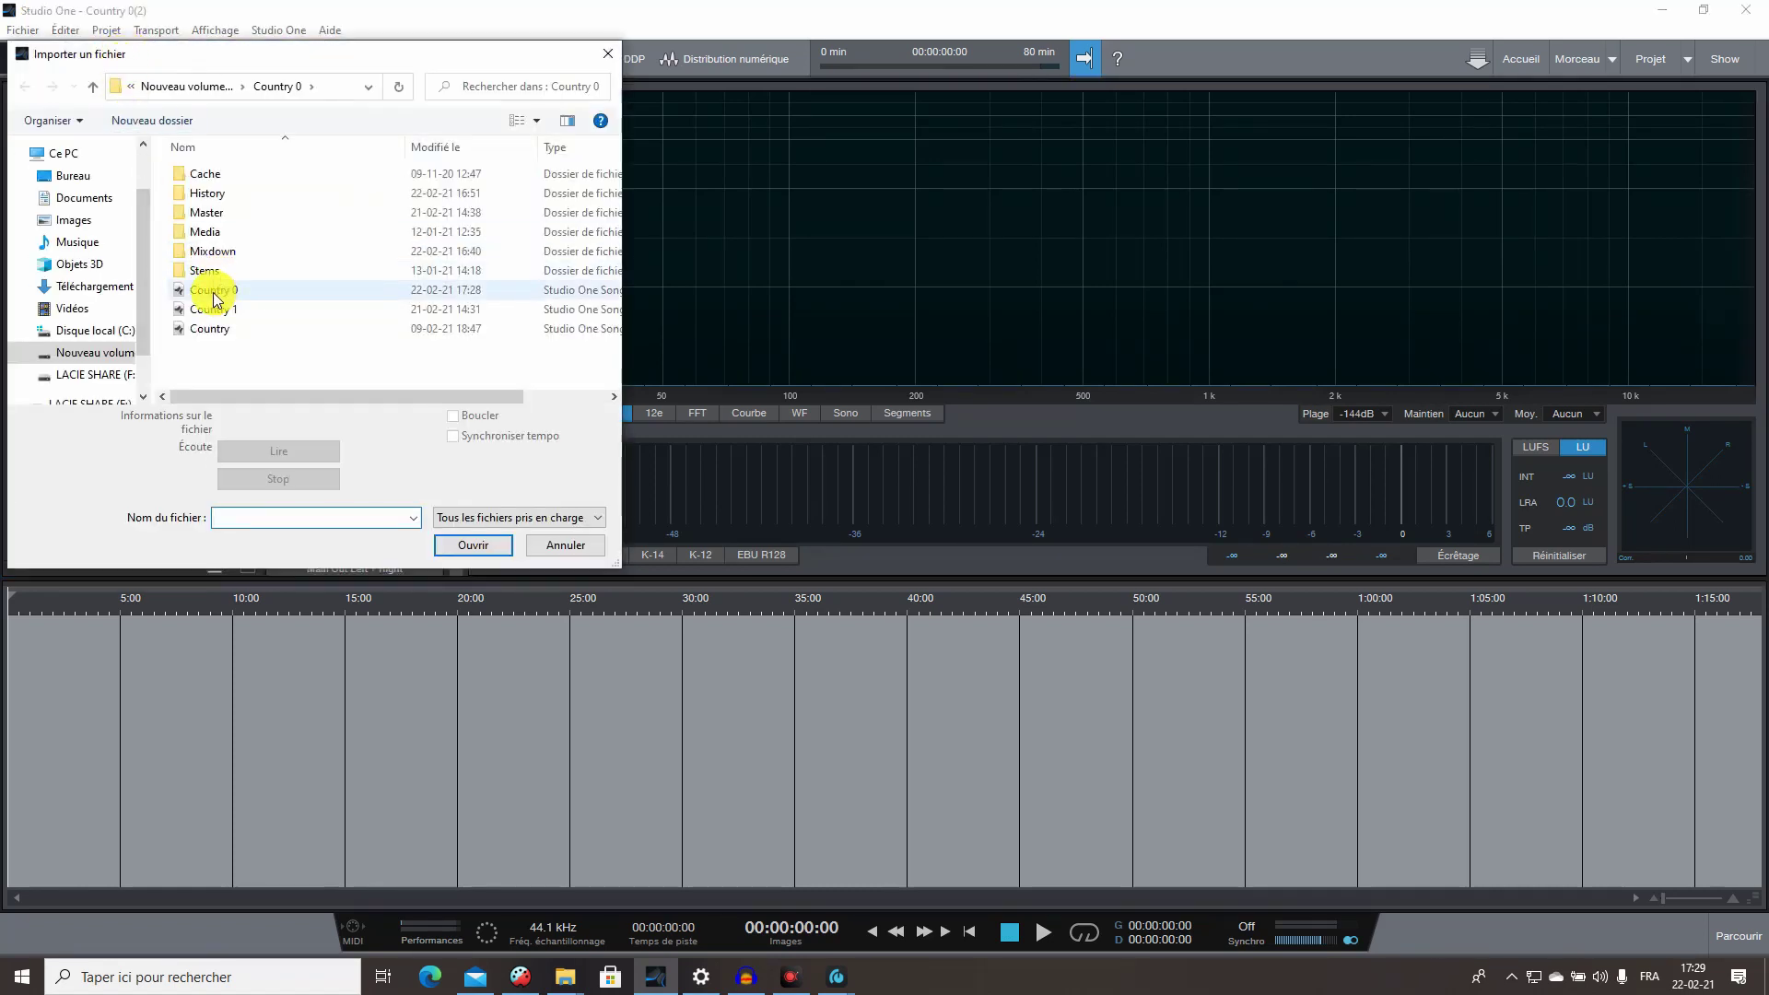
pyautogui.doubleClick(213, 292)
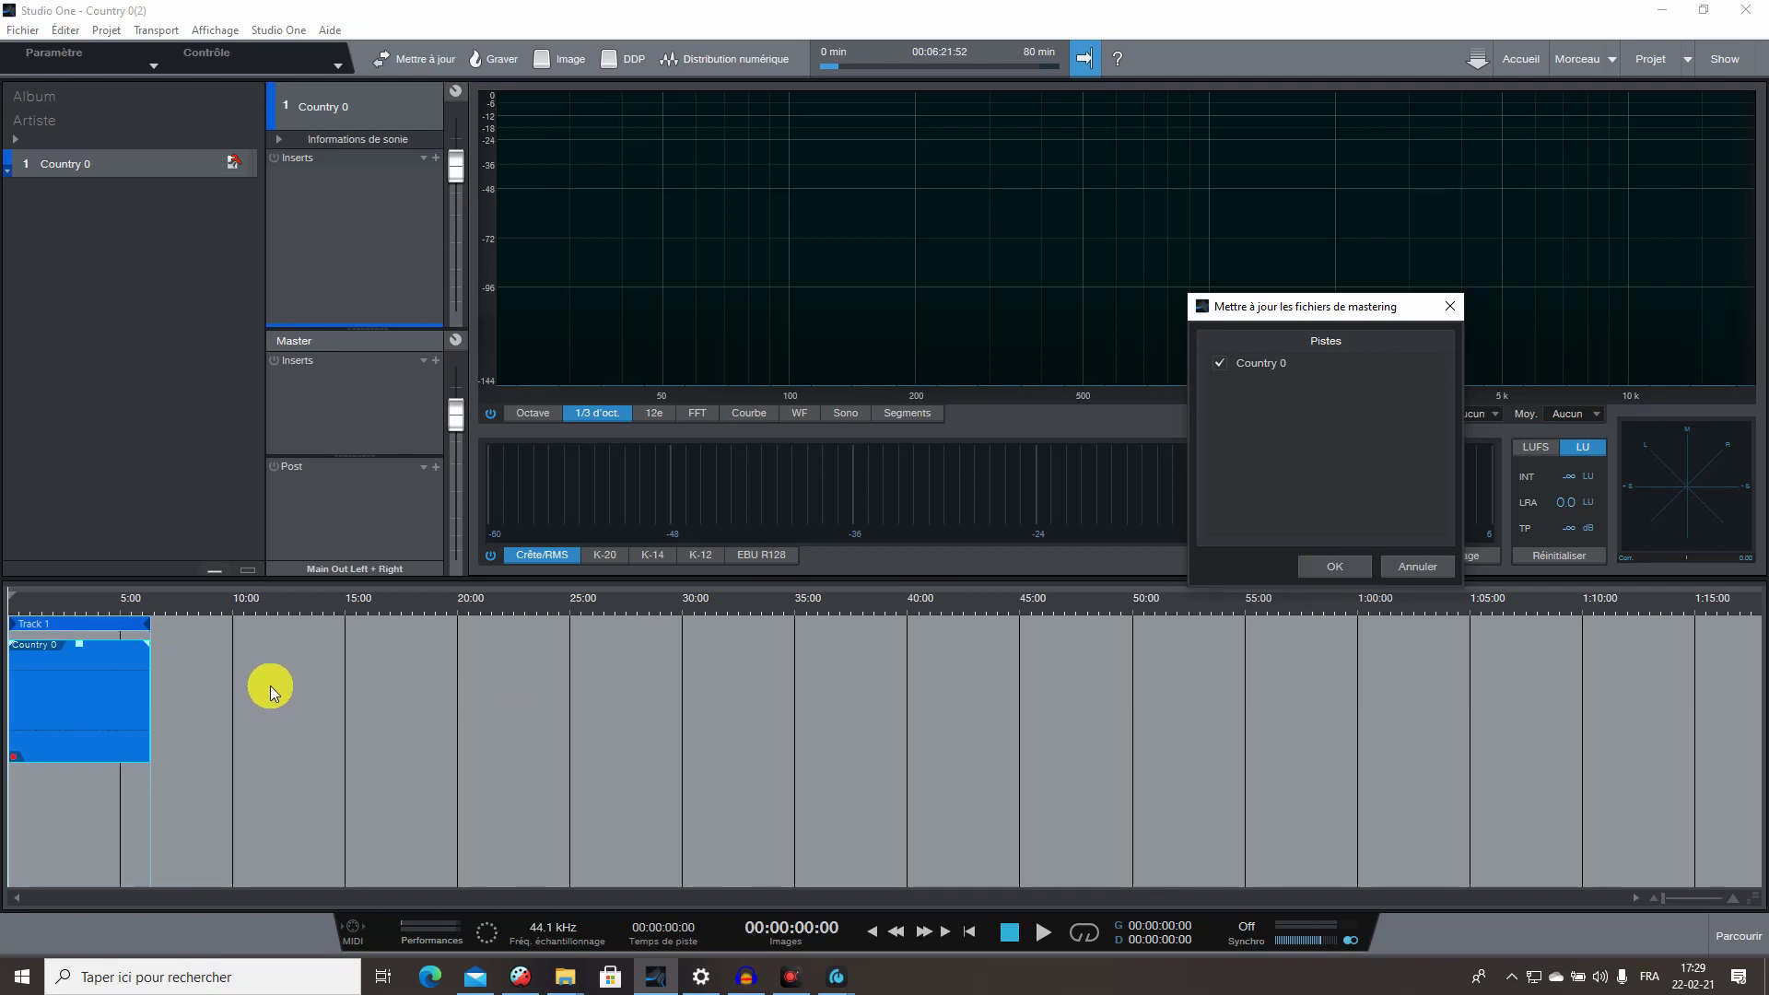
pyautogui.click(1337, 566)
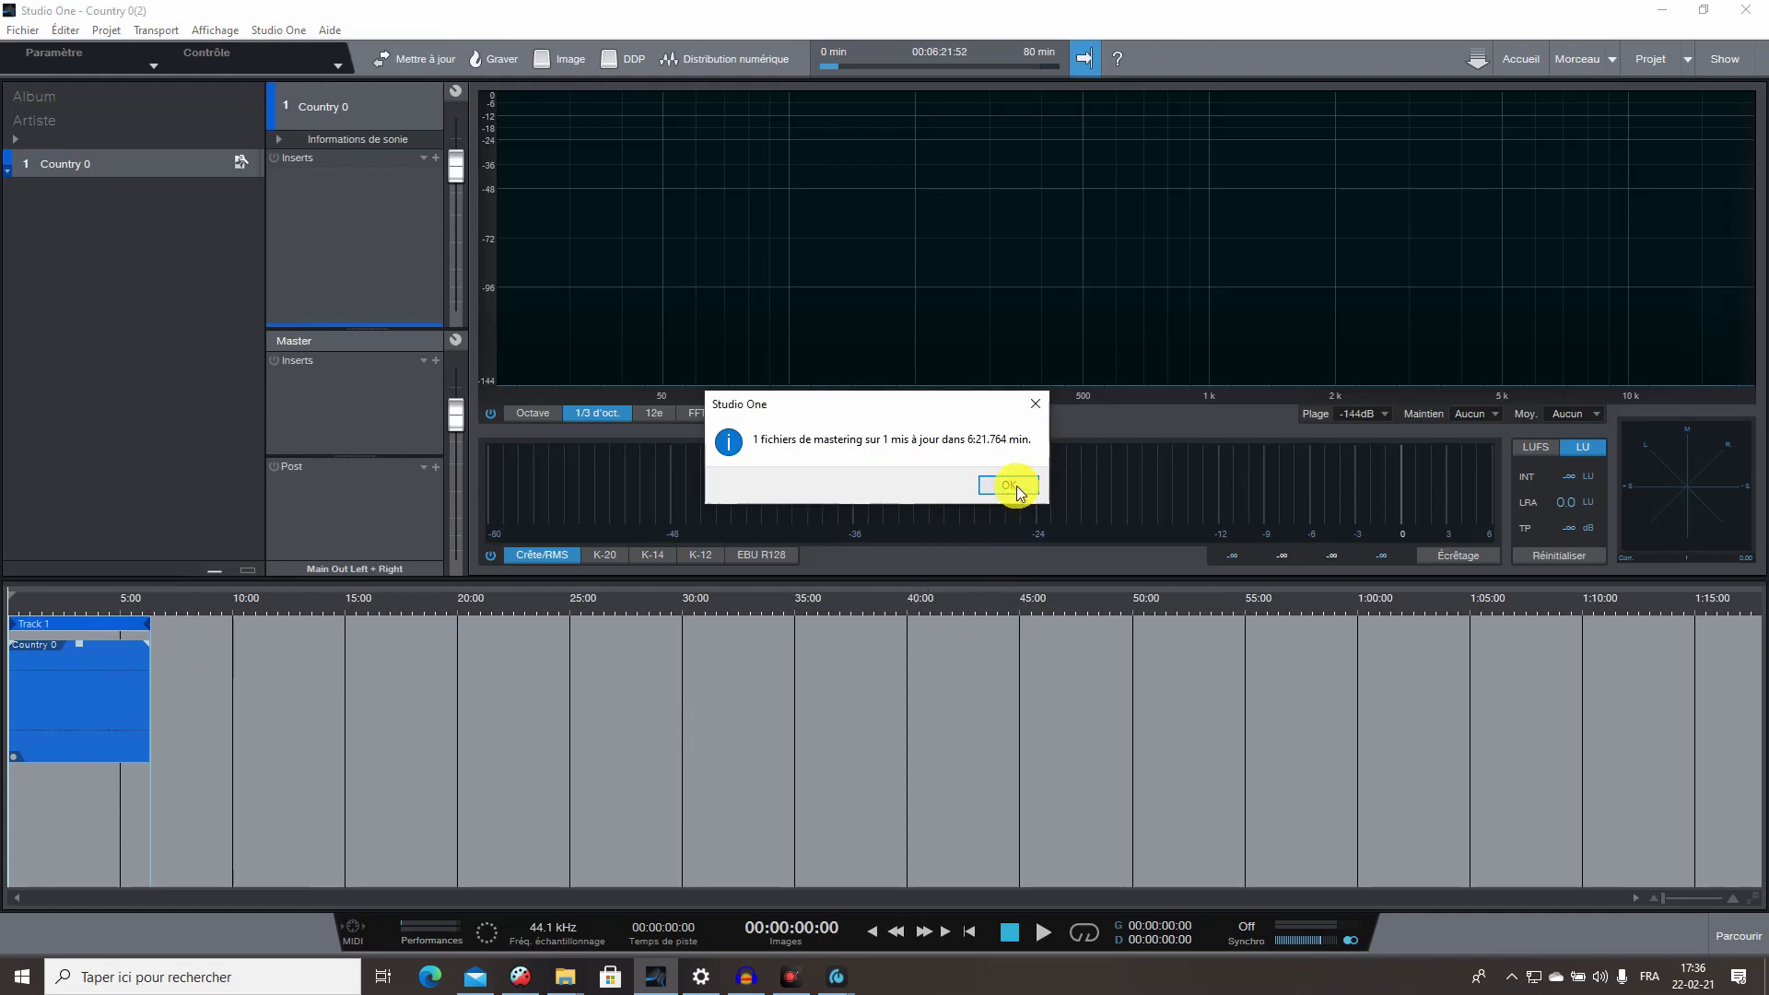
pyautogui.click(1011, 484)
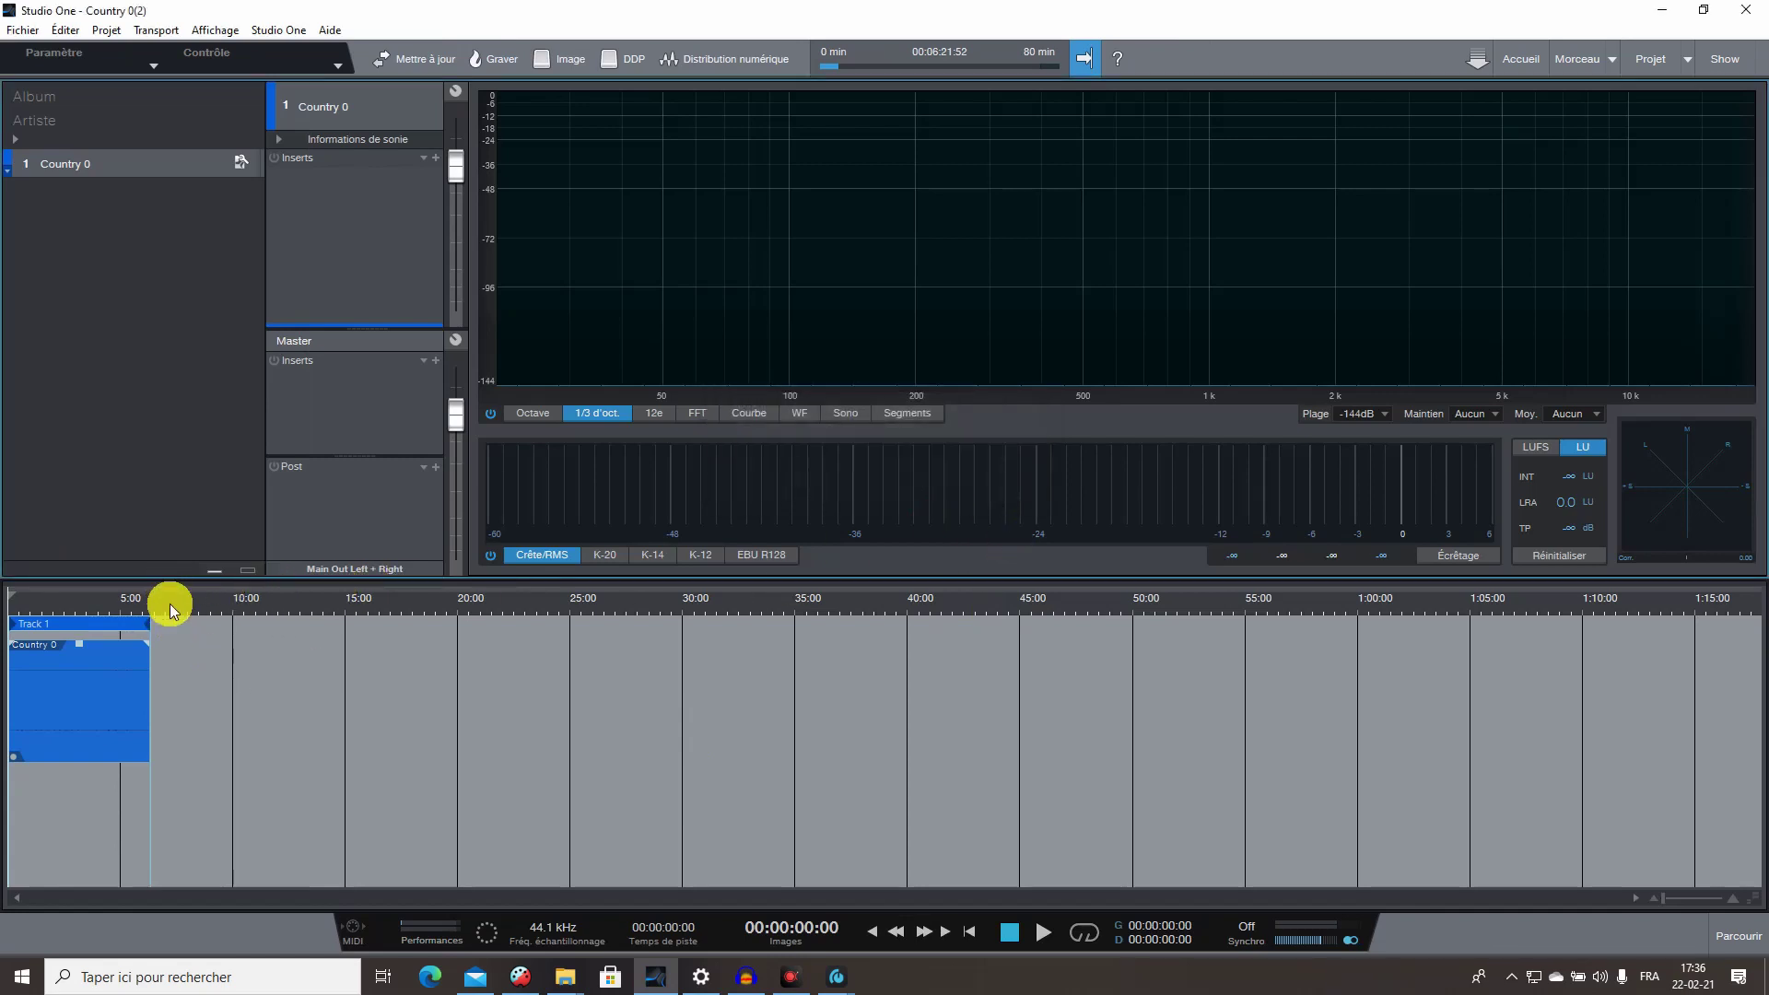
# Raise the volume of the Country 0 clip slightly in the project timeline.
pyautogui.press('e')
pyautogui.press('e')
pyautogui.press('e')
pyautogui.press('e')
pyautogui.press('e')
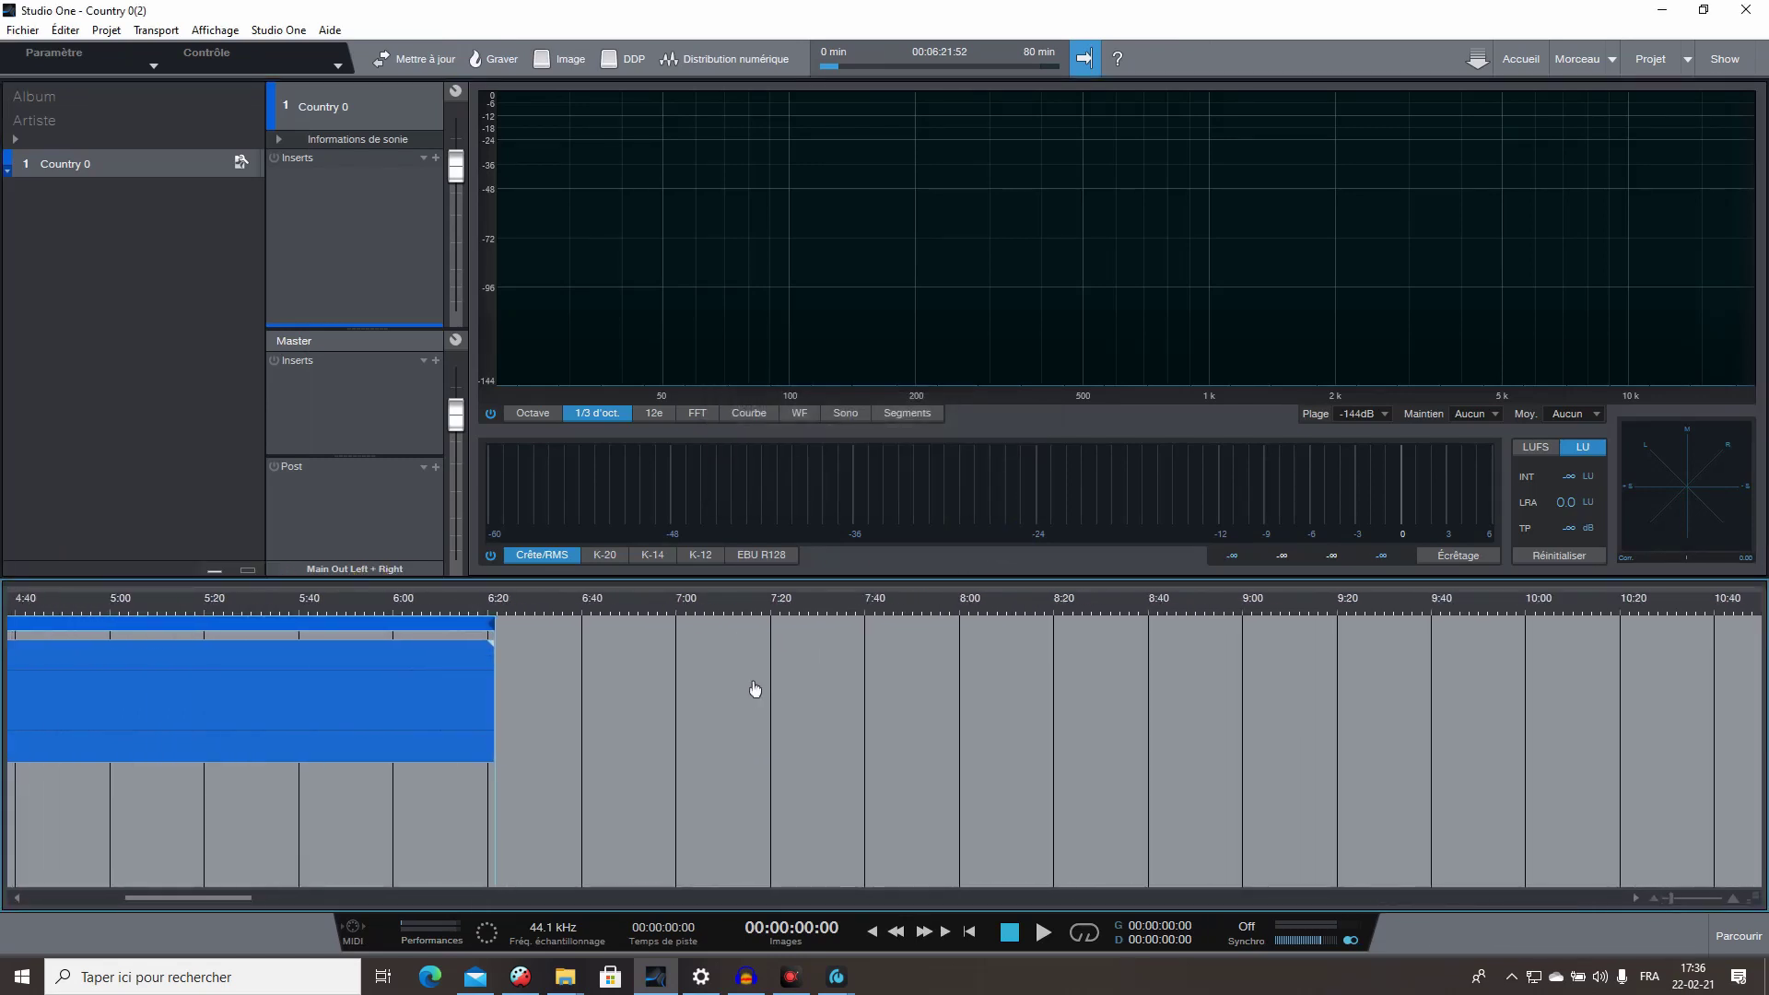
pyautogui.press('w')
pyautogui.press('e')
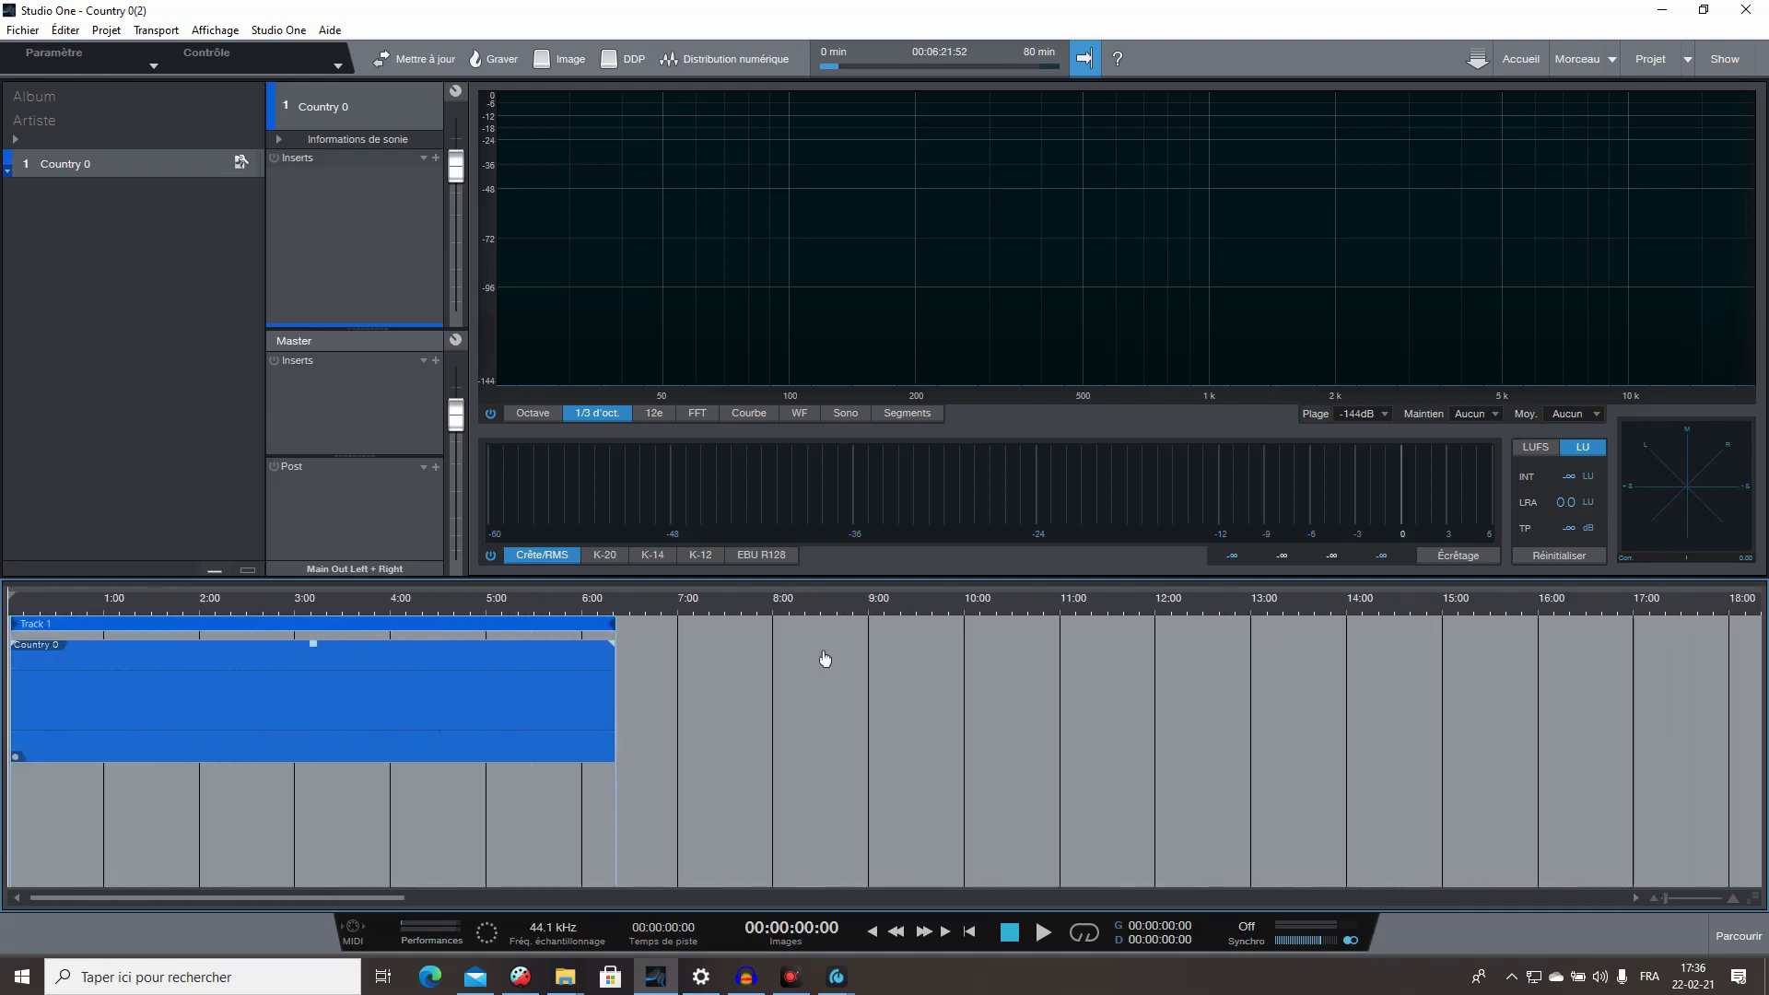
pyautogui.press('e')
pyautogui.press('w')
pyautogui.press('w')
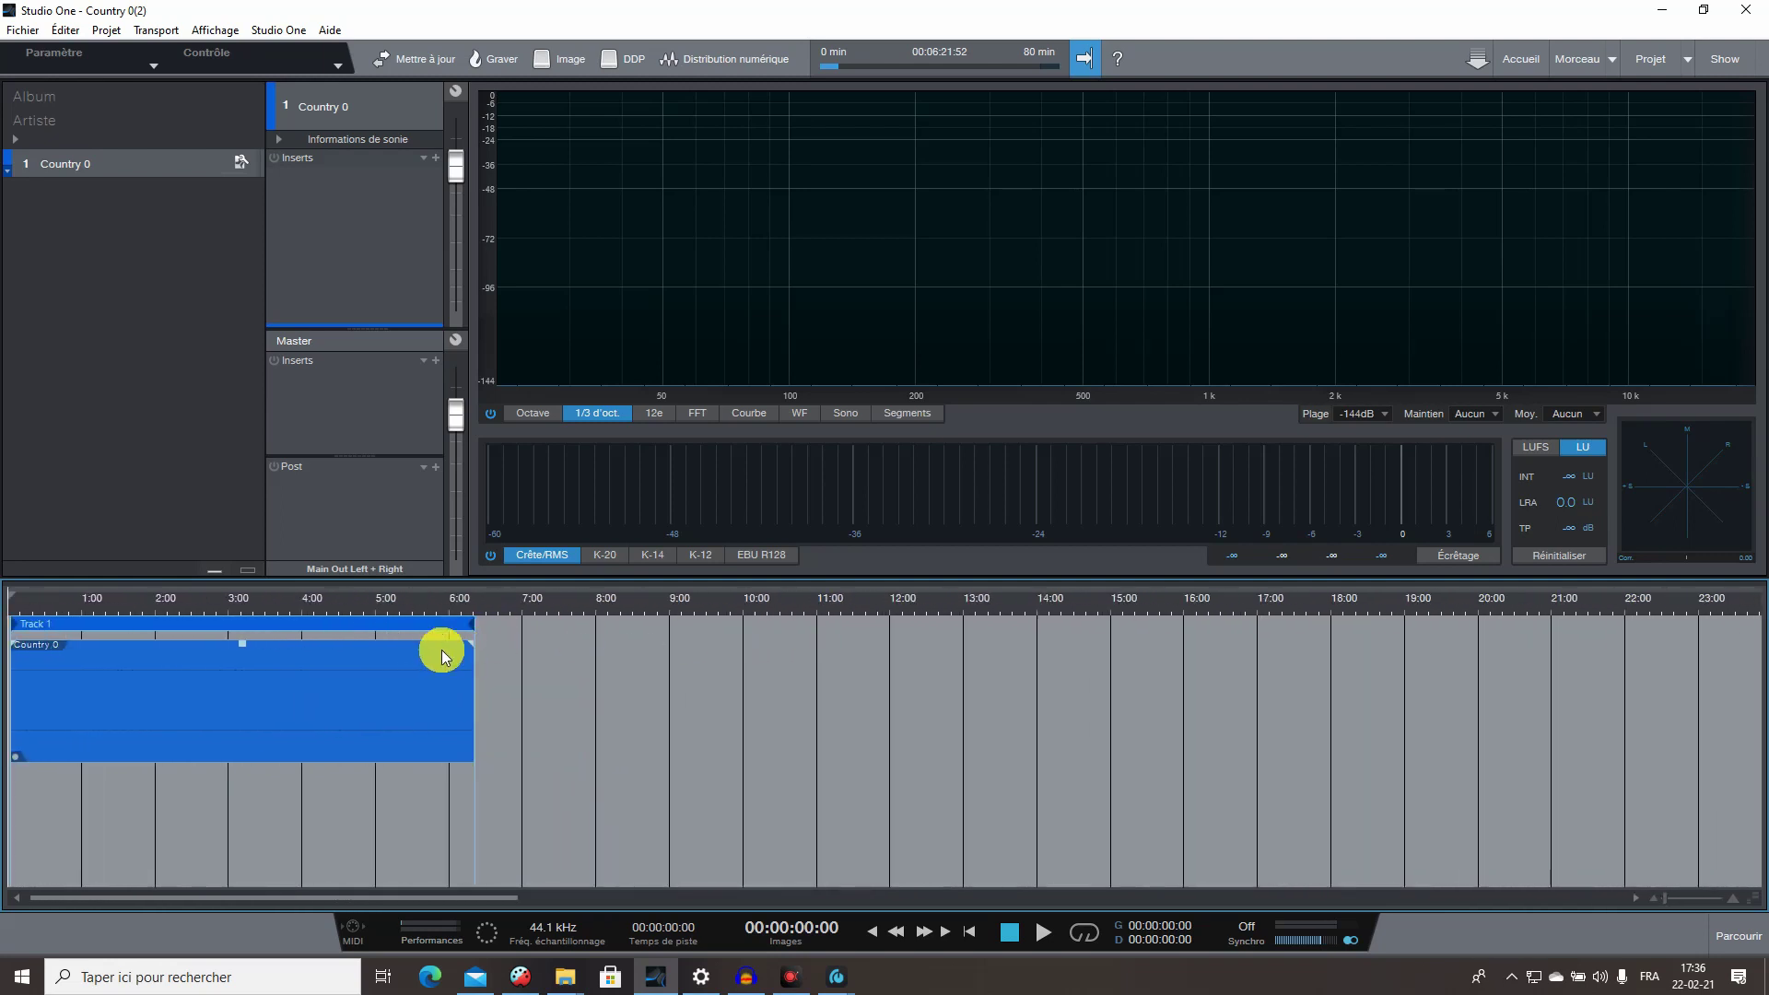
pyautogui.moveTo(257, 656); pyautogui.dragTo(268, 633)
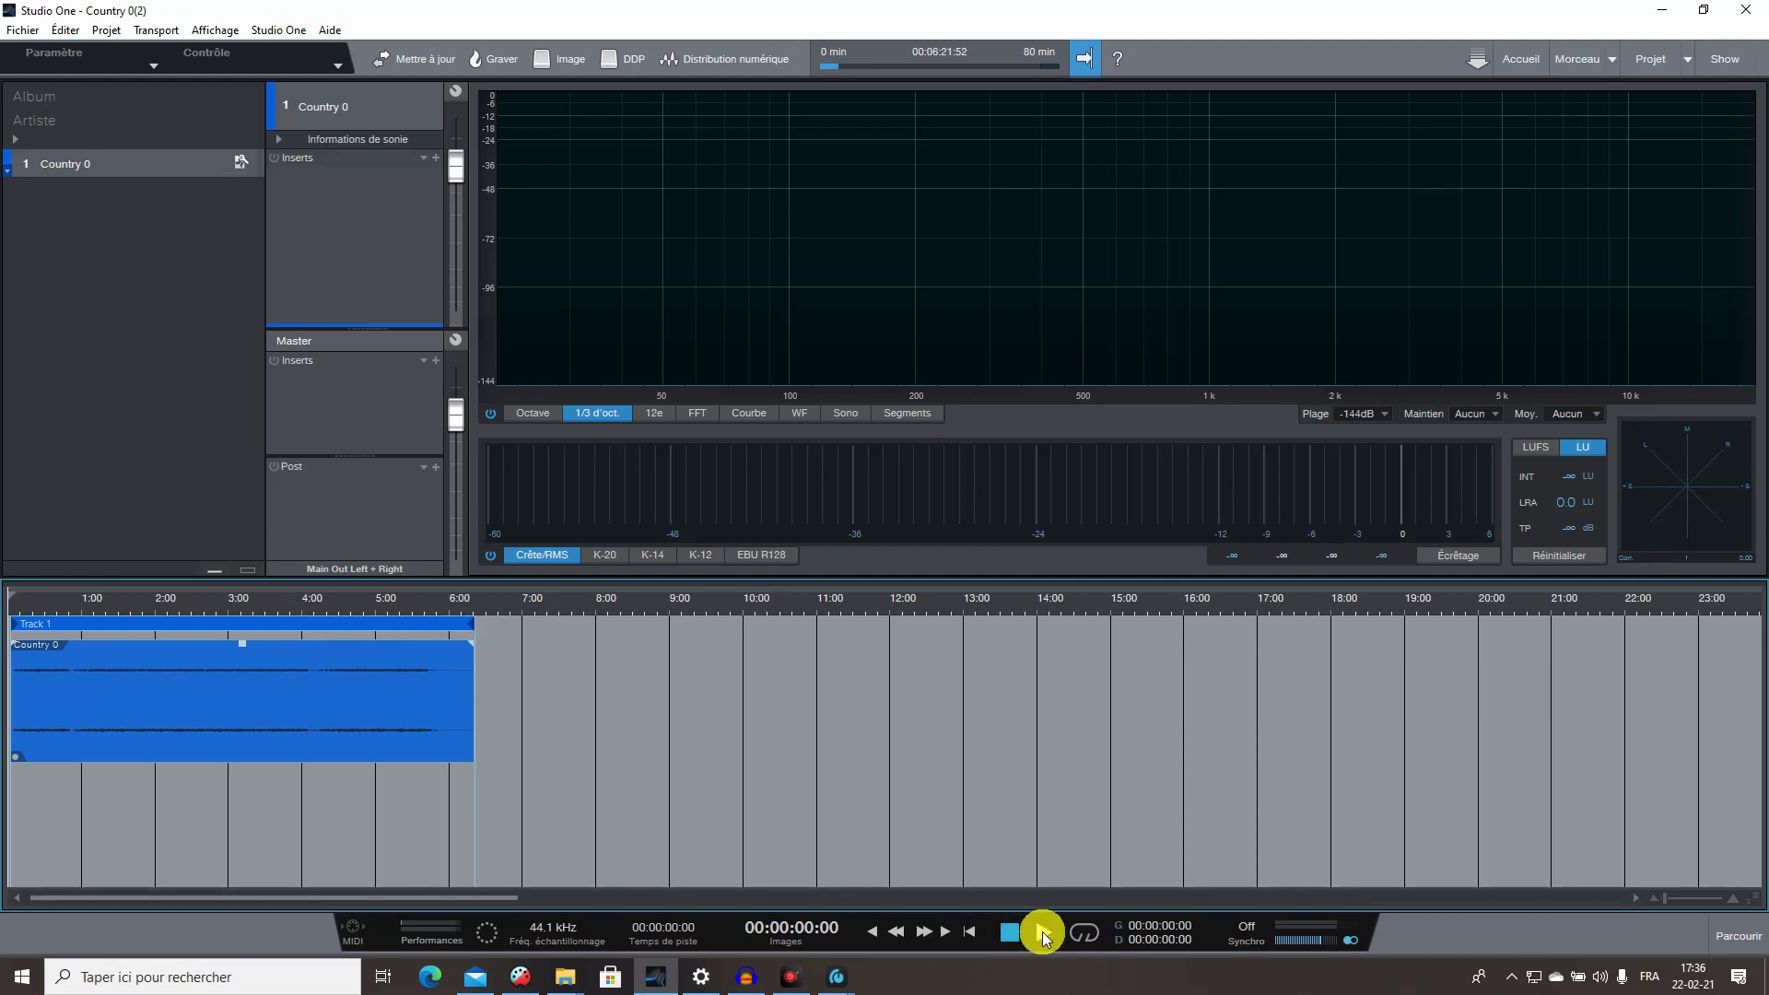
# Play the track from about 1:27 and raise the clip's volume further during playback.
pyautogui.click(114, 603)
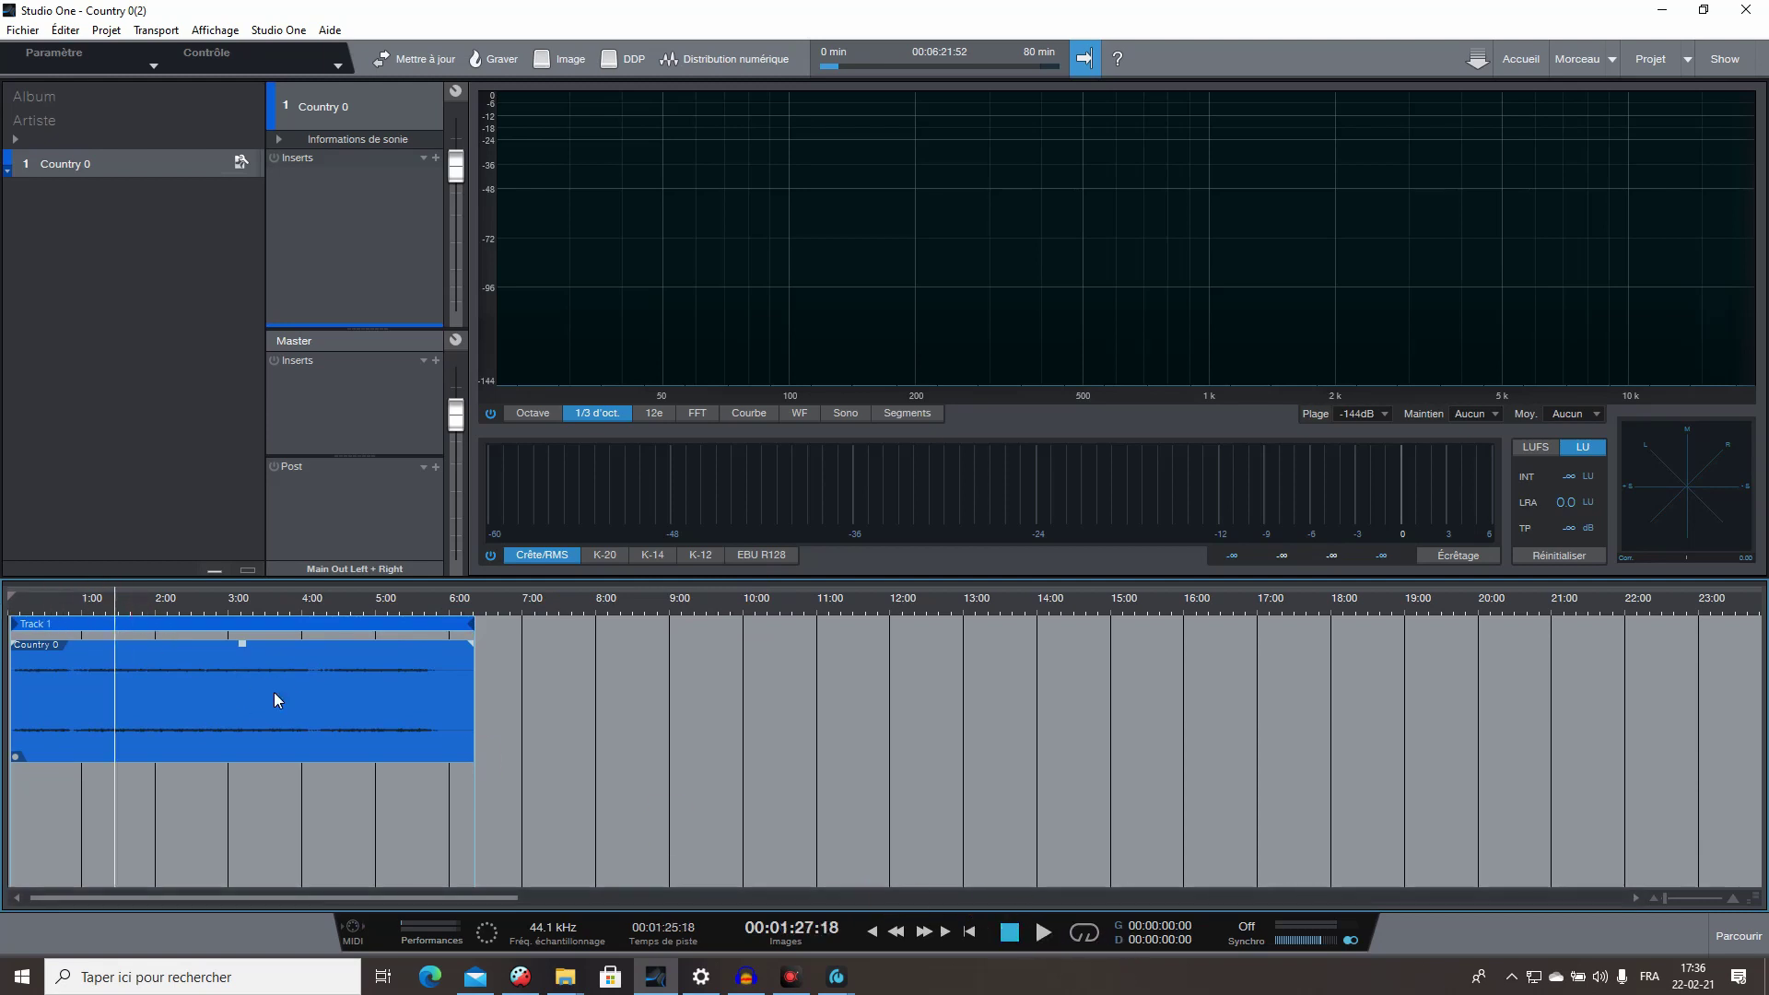
pyautogui.click(1026, 933)
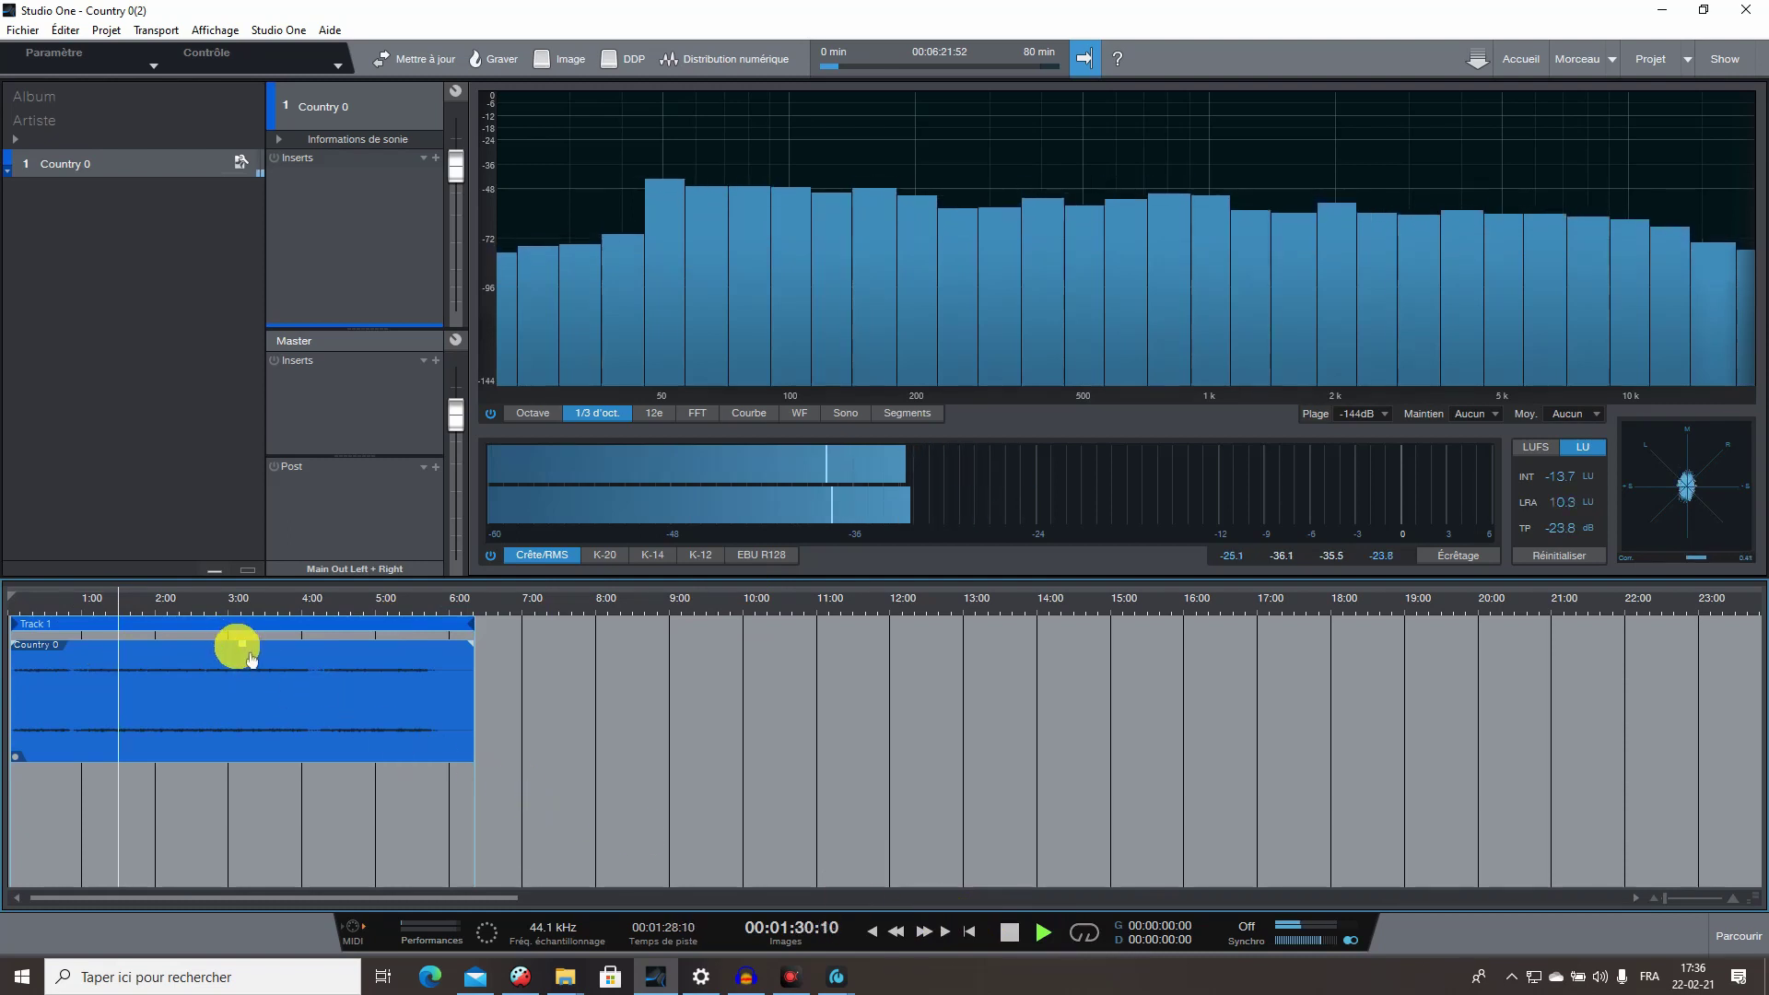
pyautogui.moveTo(251, 660)
pyautogui.moveTo(252, 660); pyautogui.dragTo(260, 647)
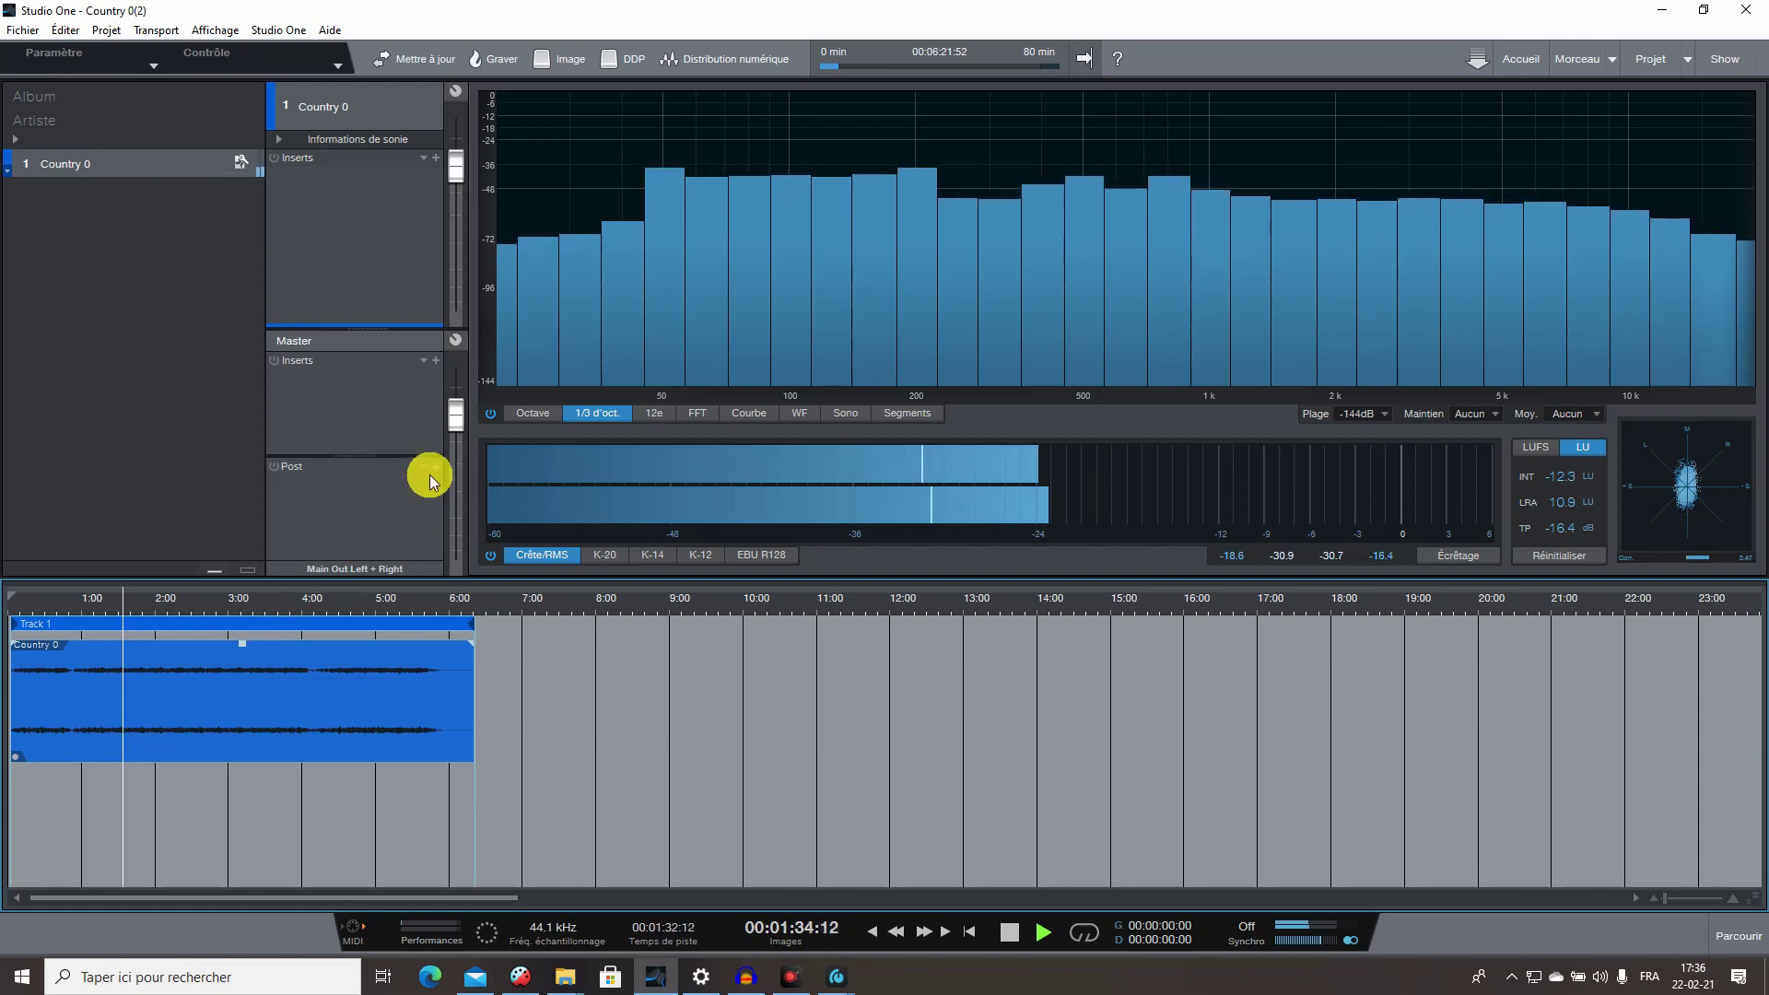
# Set the Master volume to +1.4 and the Country 0 track volume to +1.0, and stop playback.
pyautogui.moveTo(453, 420); pyautogui.dragTo(453, 407)
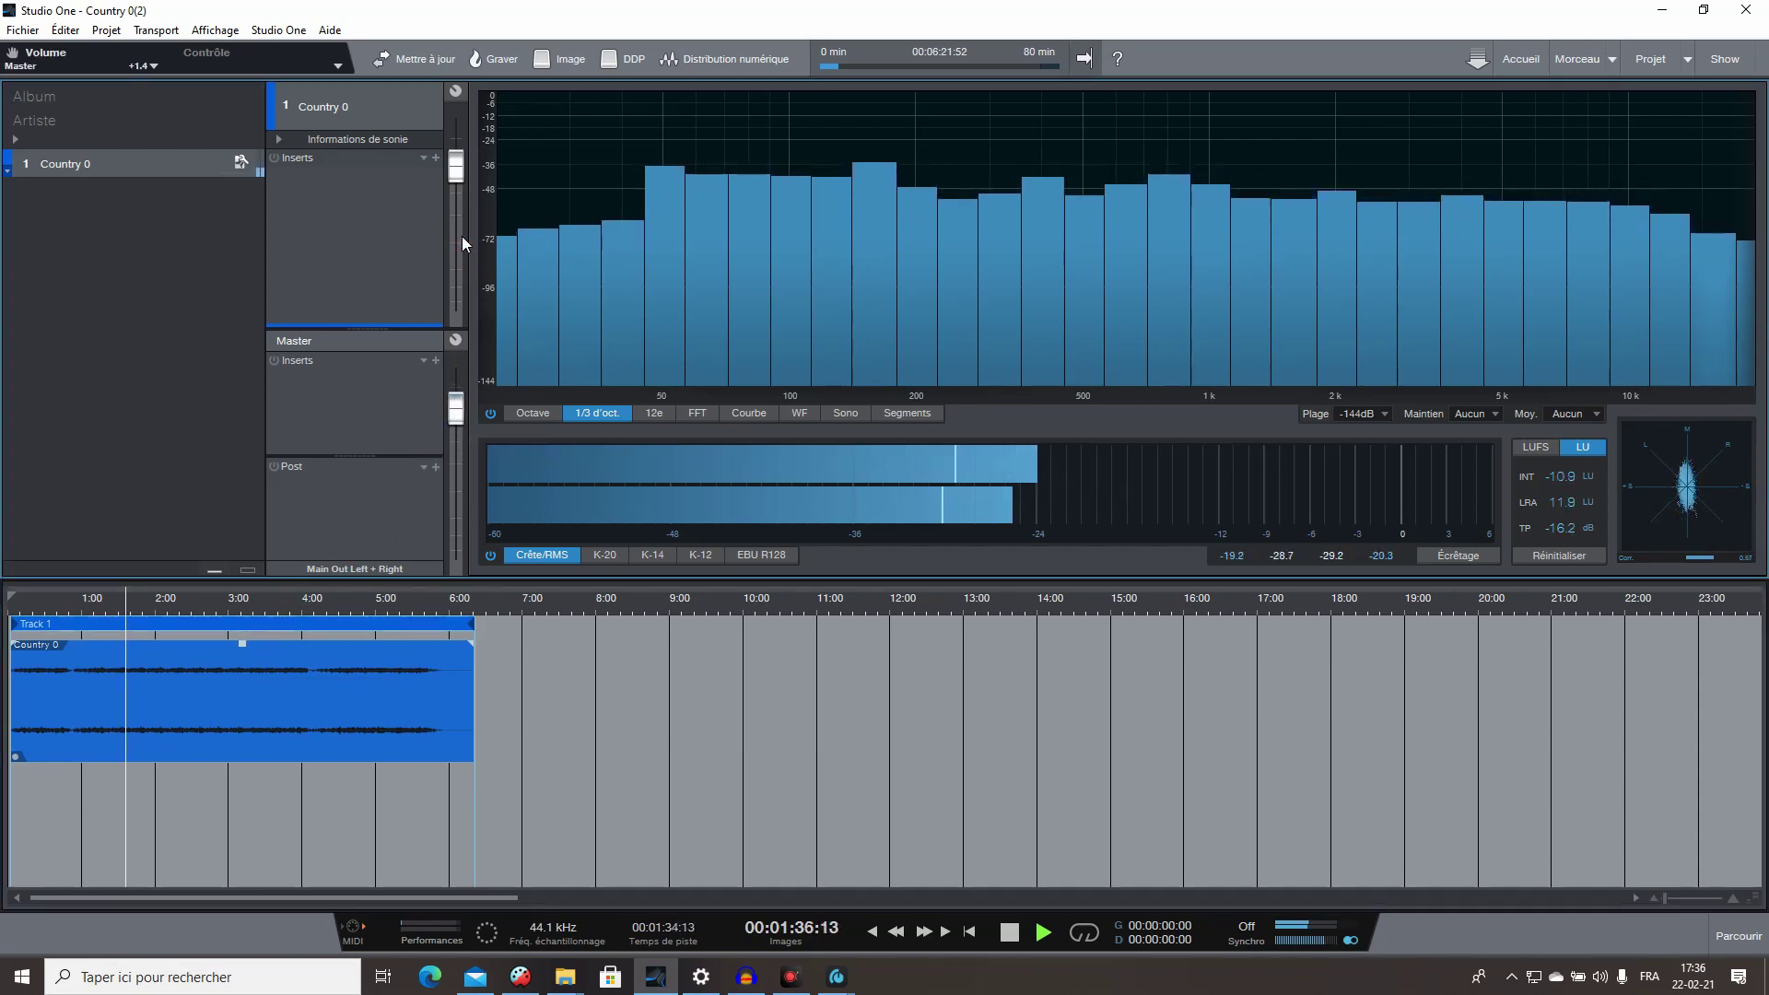
pyautogui.moveTo(458, 171); pyautogui.dragTo(458, 166)
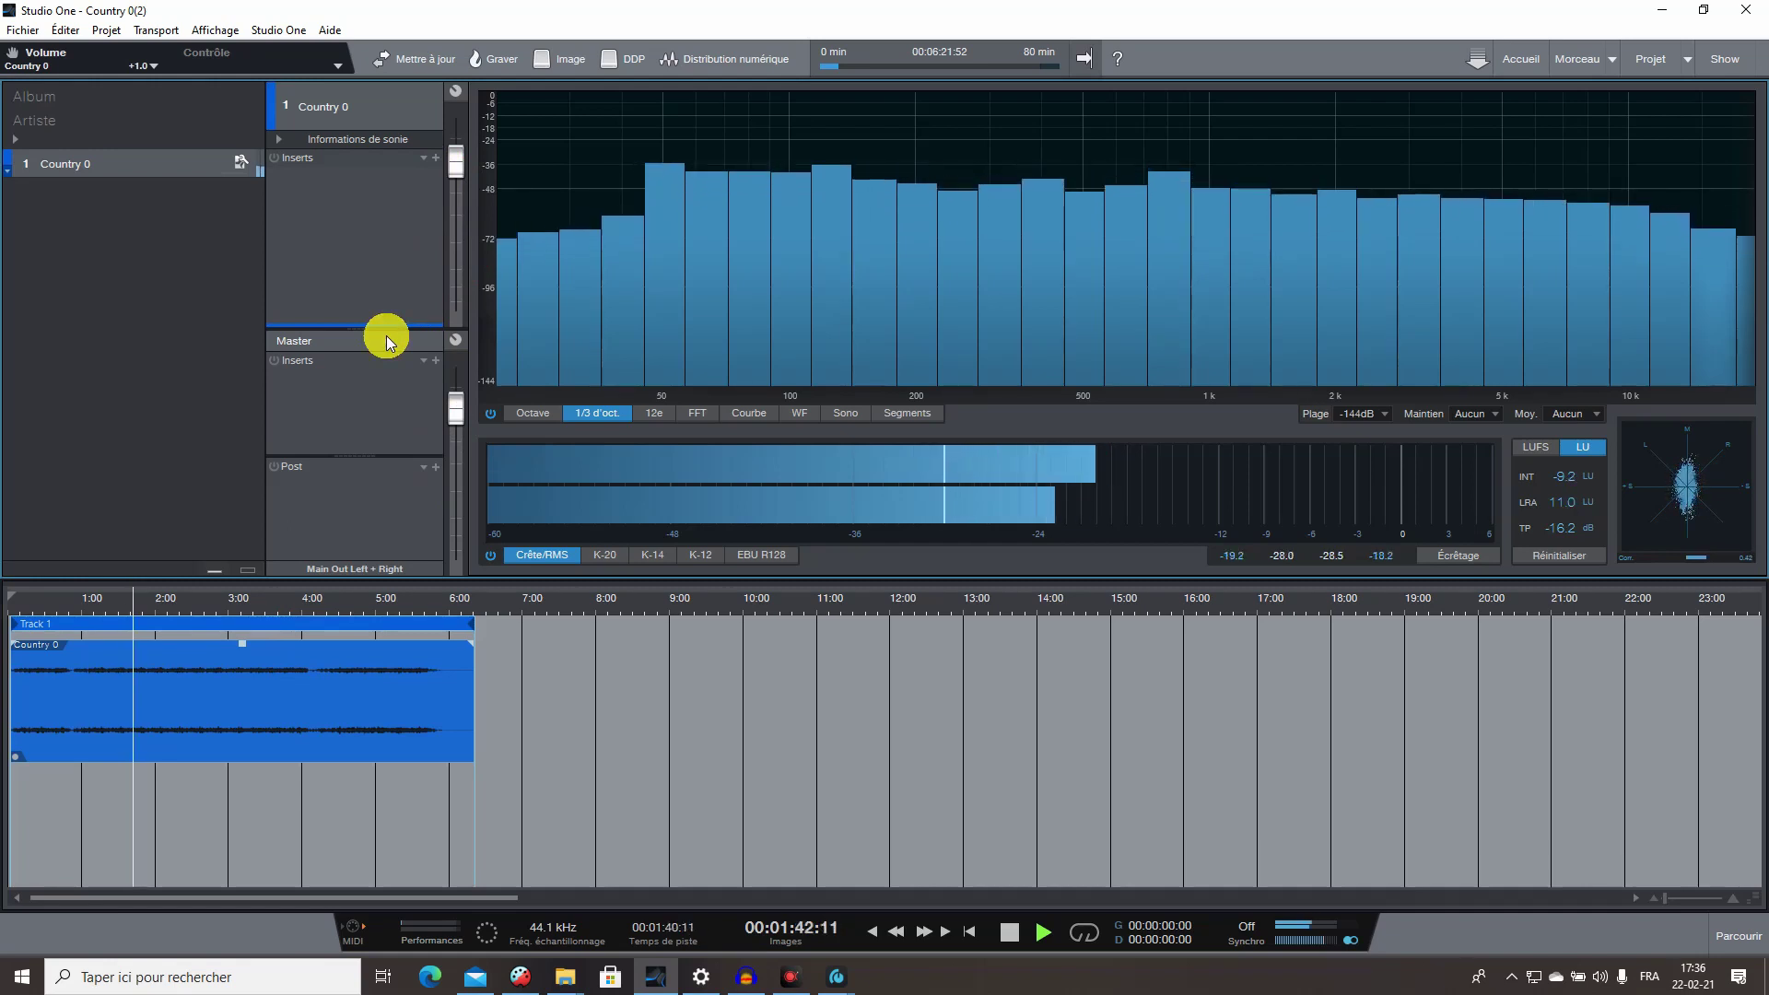
pyautogui.click(1008, 932)
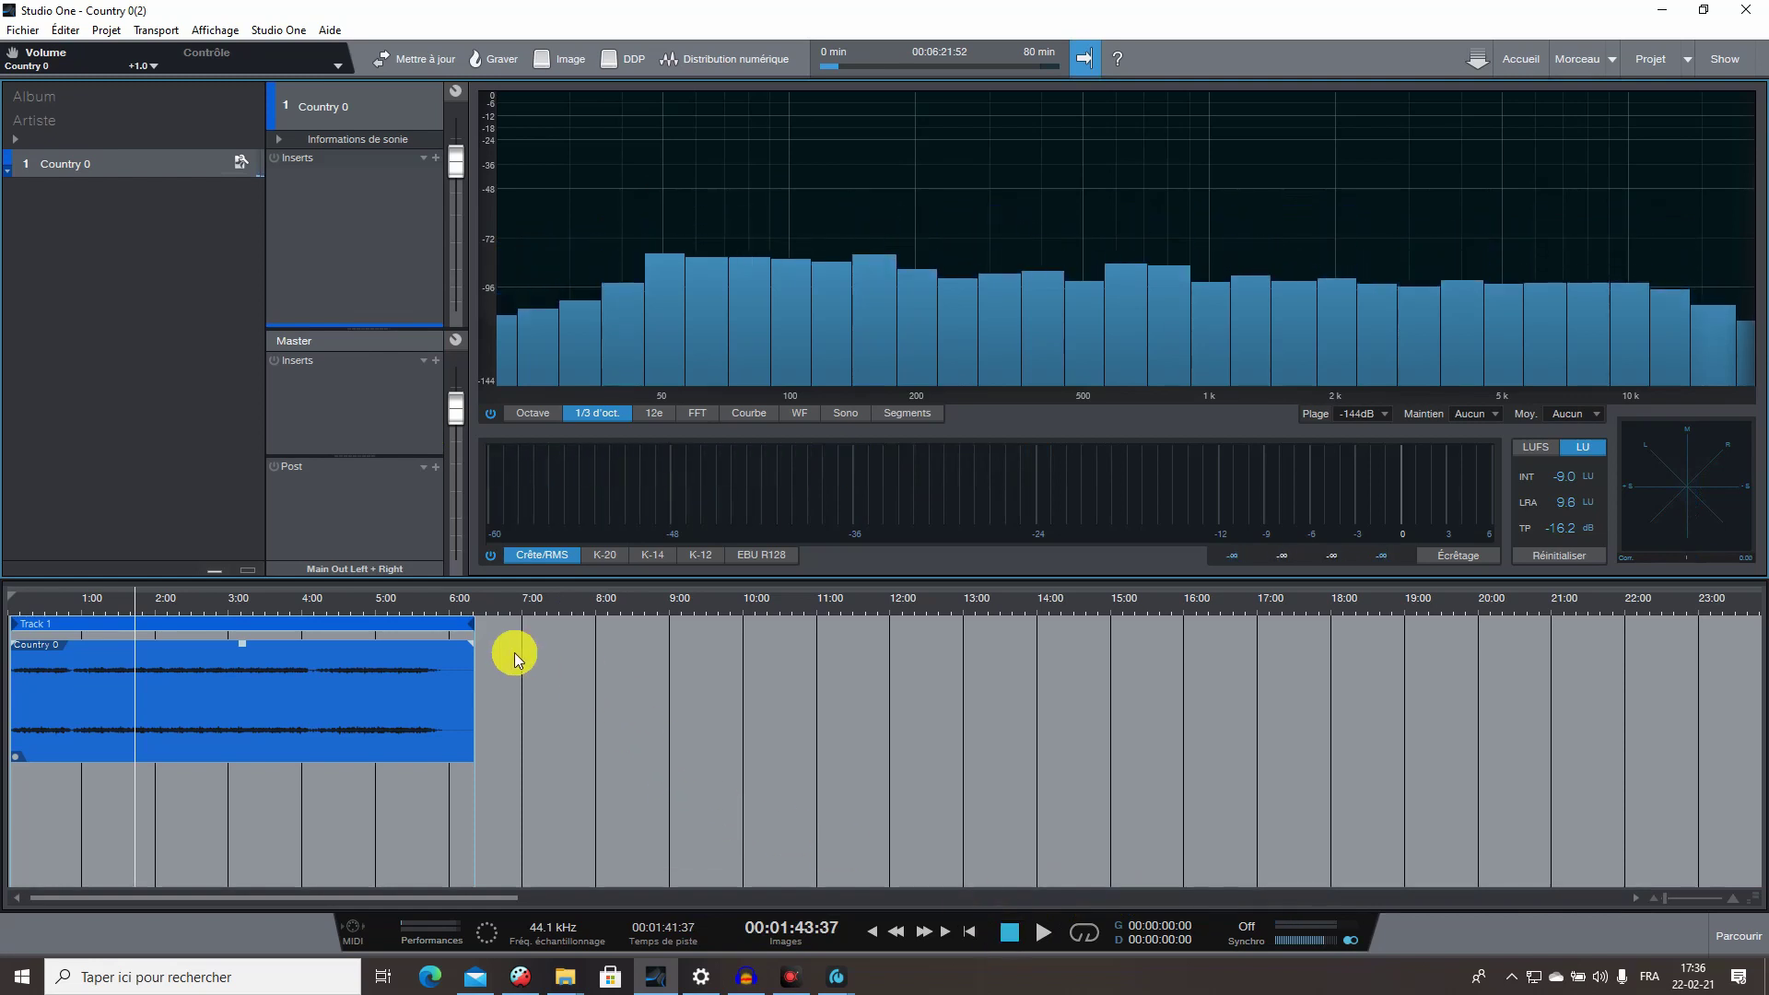
# Add MeterPlugs Loudness Penalty x64 and Youlean Loudness Meter 2 to the Master inserts.
pyautogui.click(436, 361)
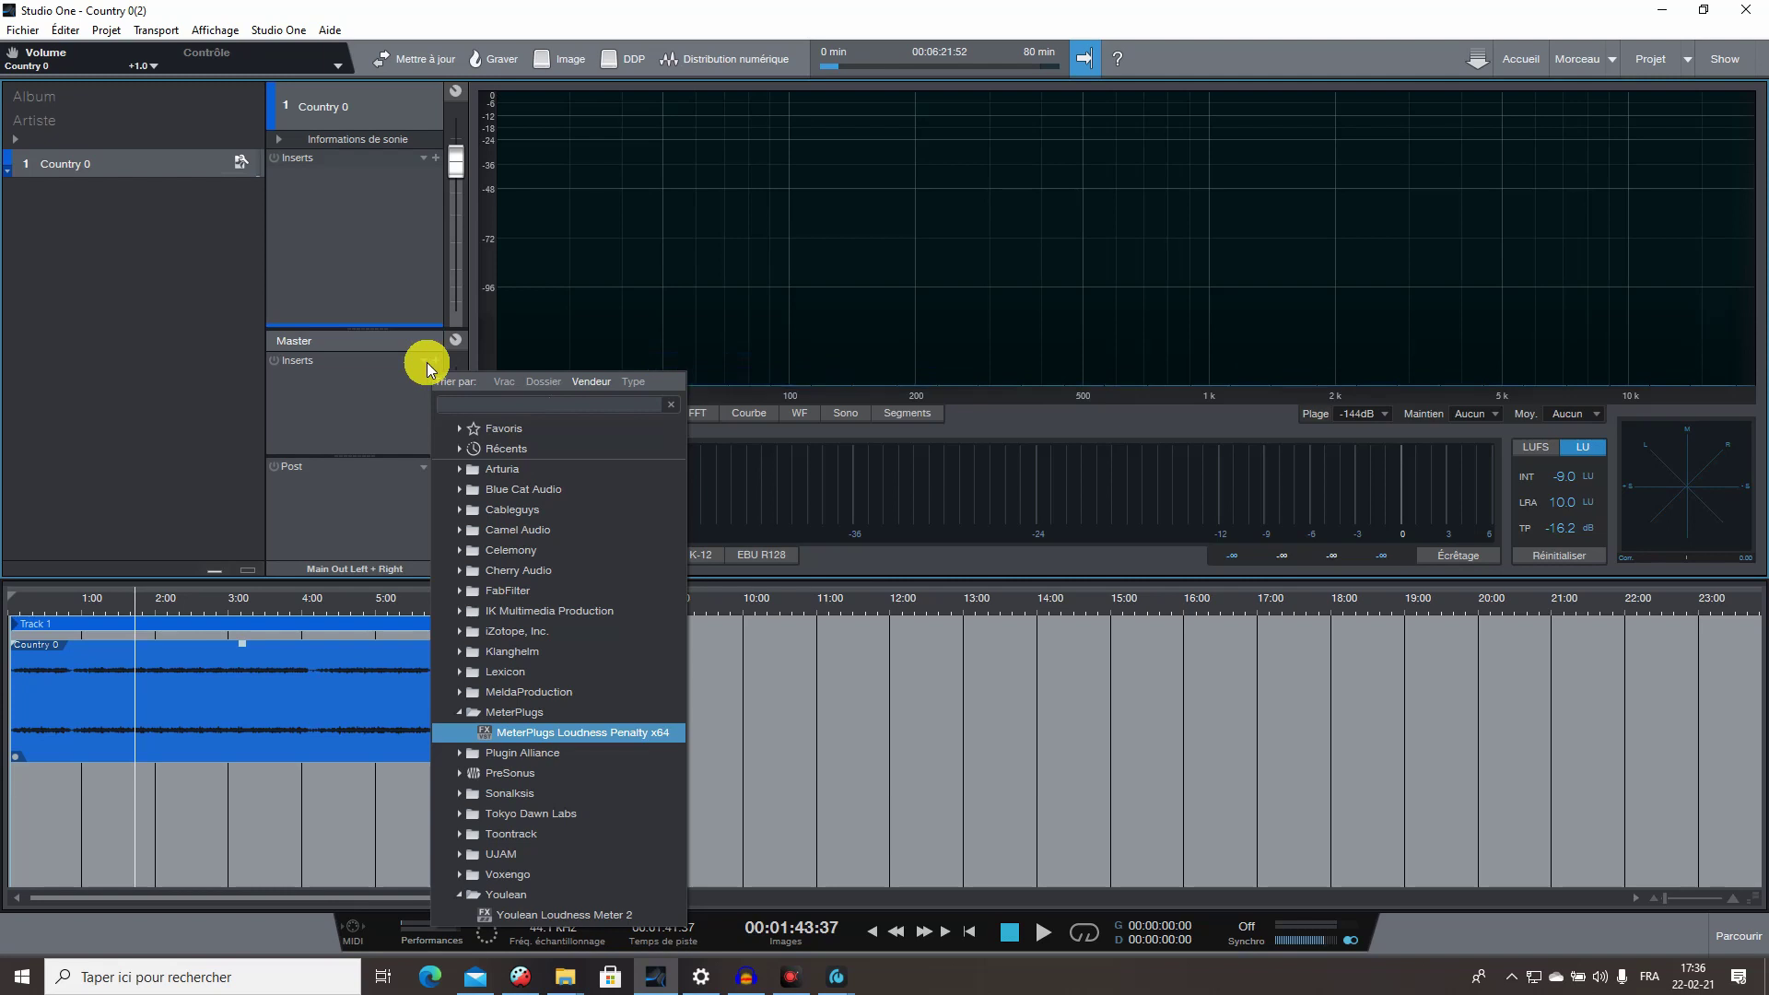
pyautogui.doubleClick(564, 733)
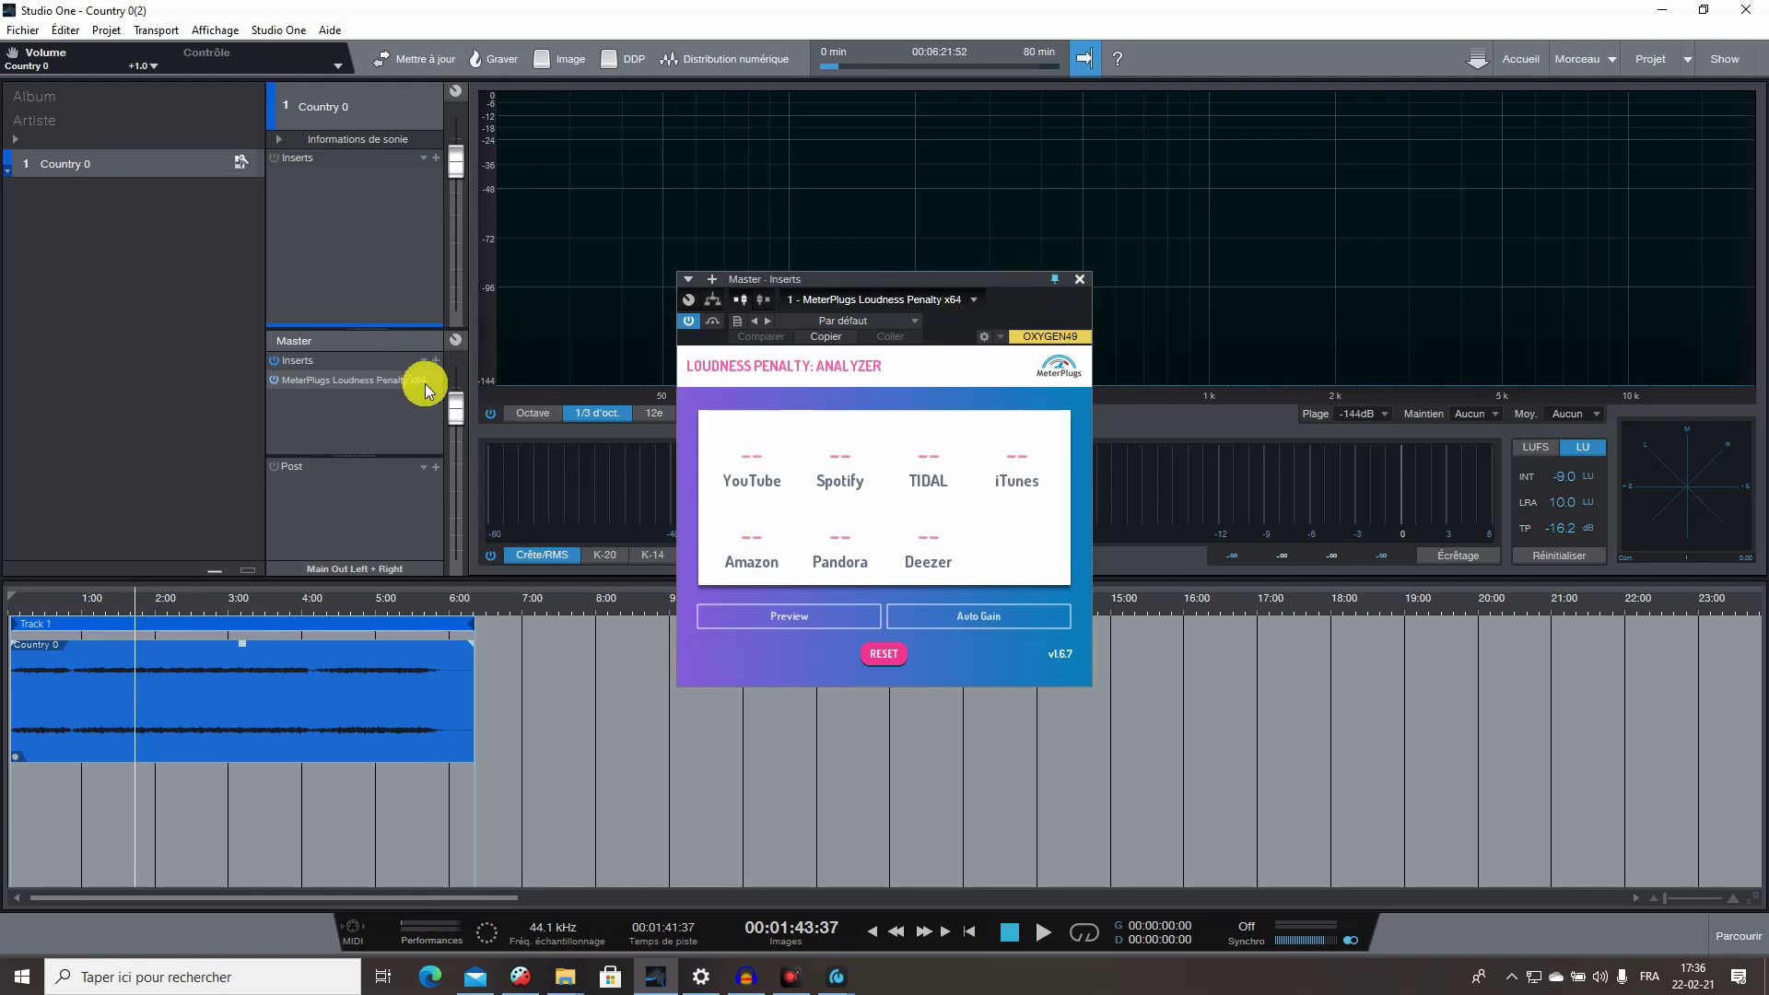
pyautogui.click(436, 361)
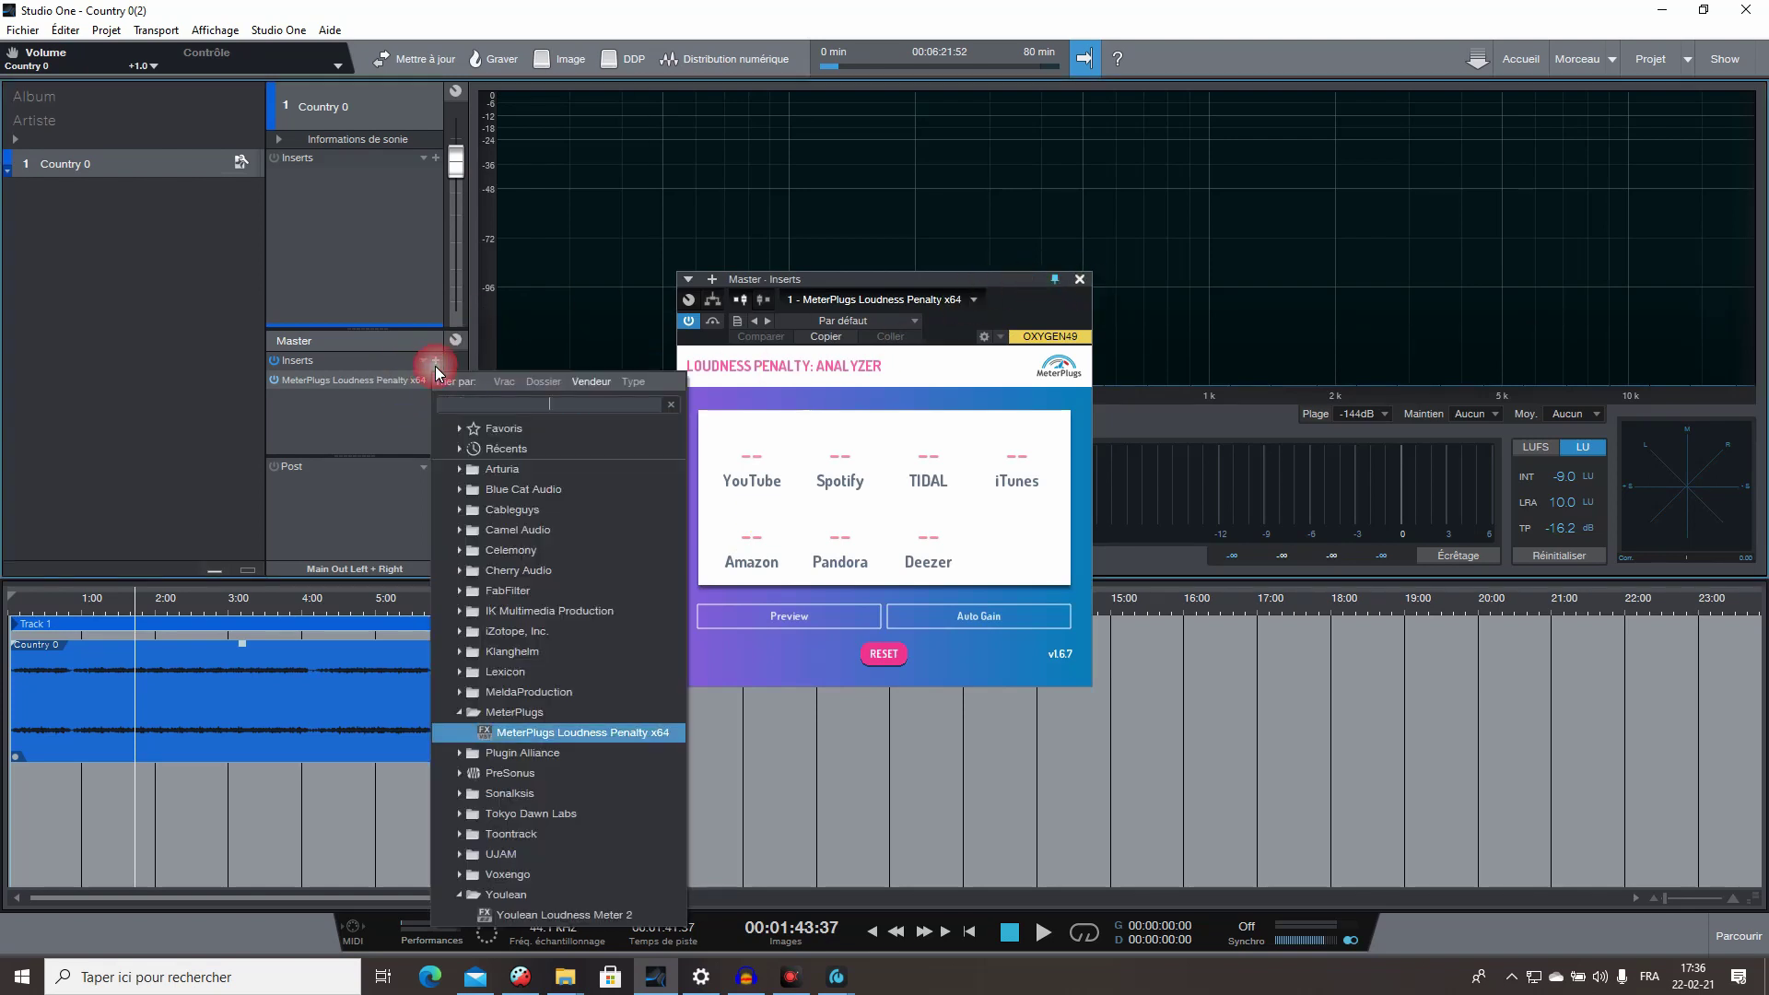
pyautogui.click(542, 931)
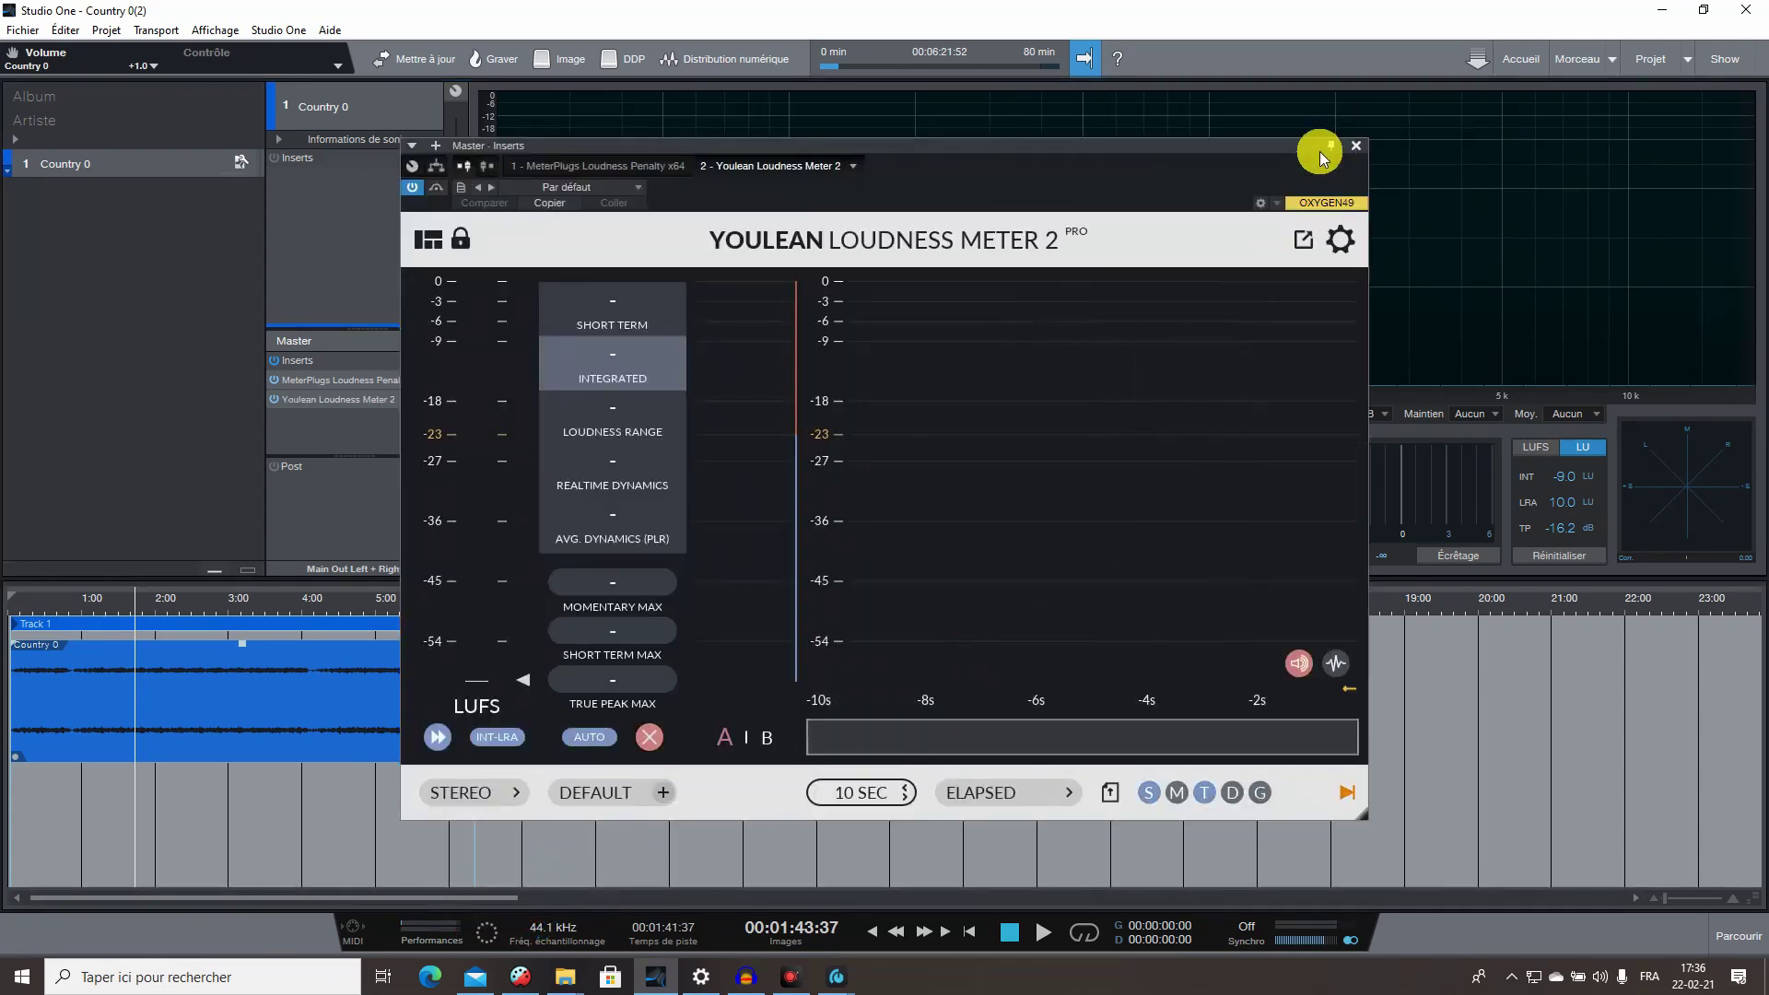
# Set the Youlean Loudness Meter 2 preset to YouTube and move its window clear of the Master inserts.
pyautogui.click(611, 794)
pyautogui.click(603, 626)
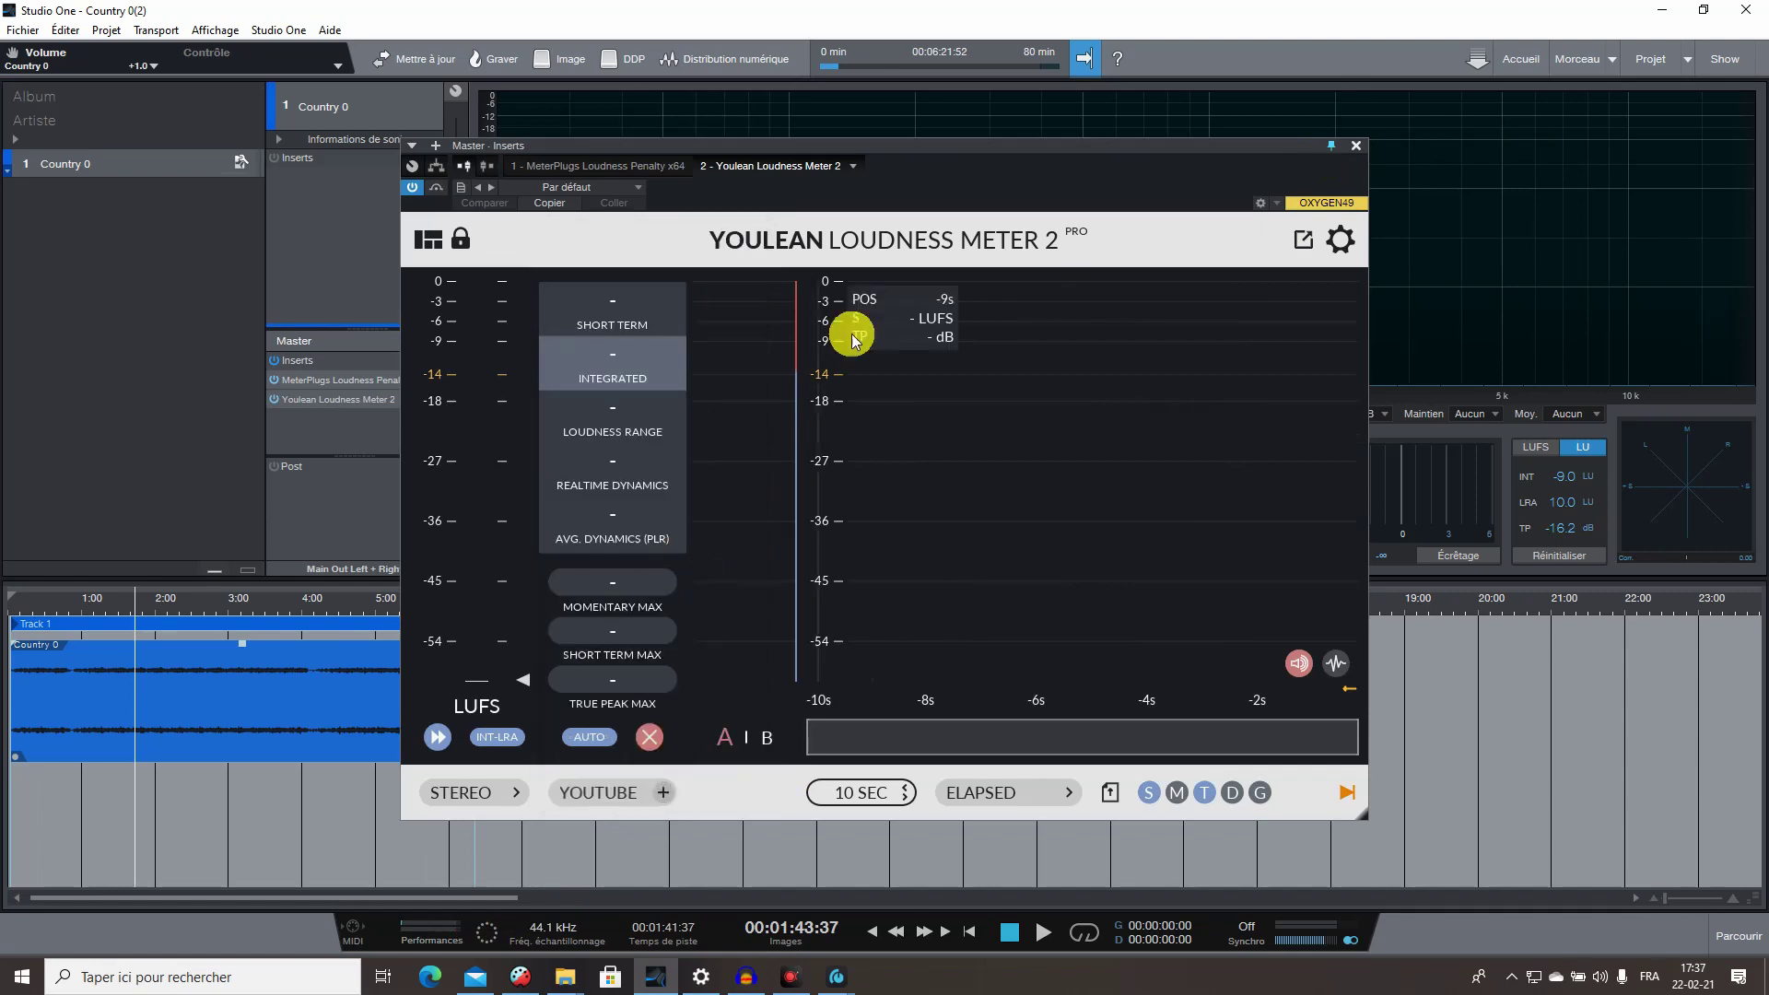
pyautogui.moveTo(916, 145); pyautogui.dragTo(1192, 166)
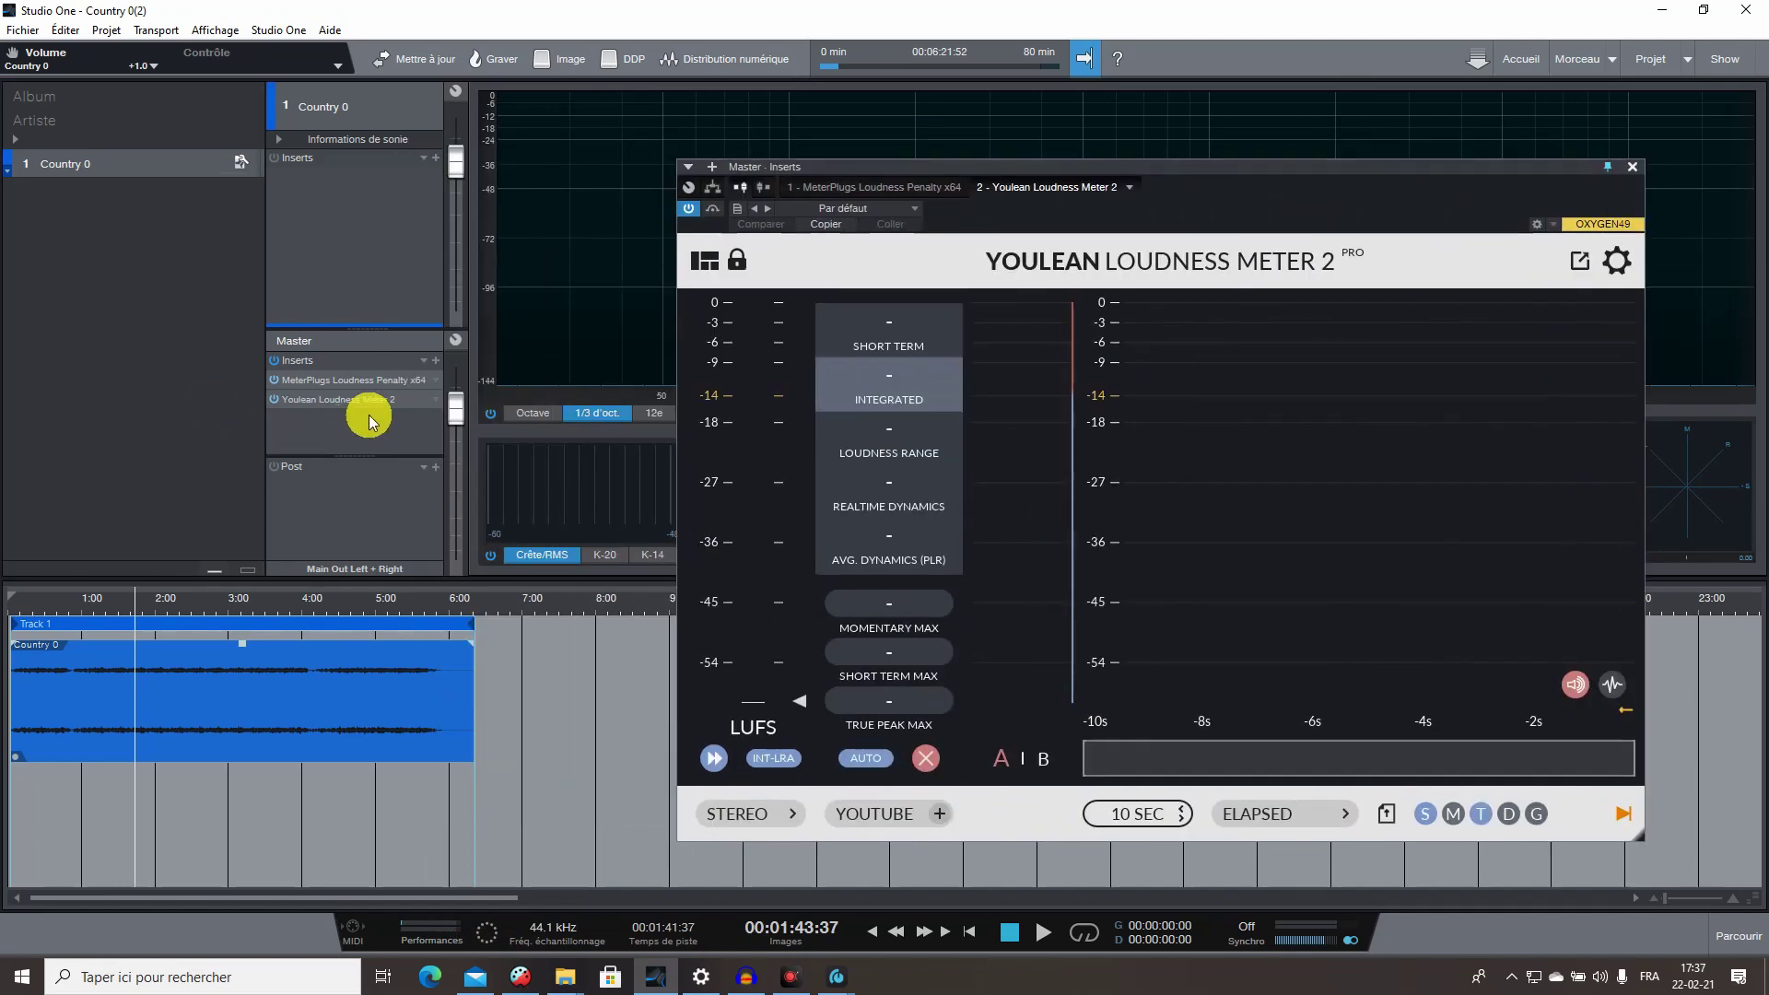
# Search the plug-ins for "ozo" and add Ozone 9 Elements to the Master inserts.
pyautogui.click(436, 380)
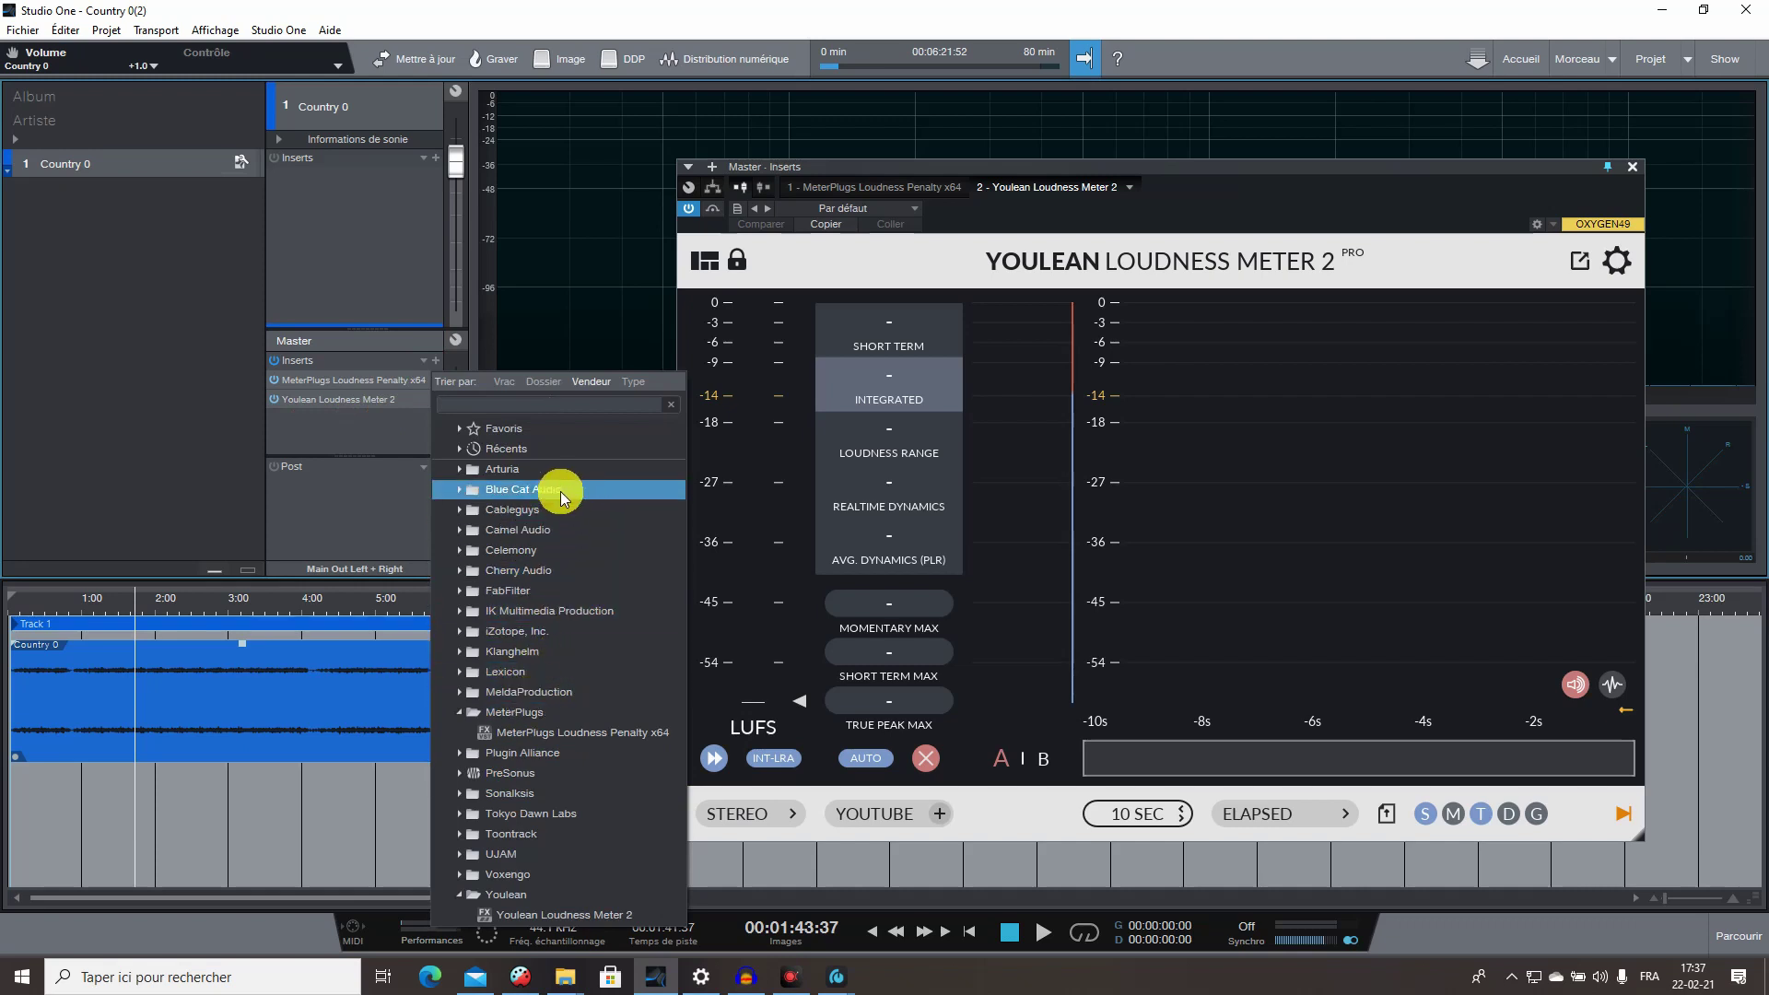
pyautogui.write('ozo')
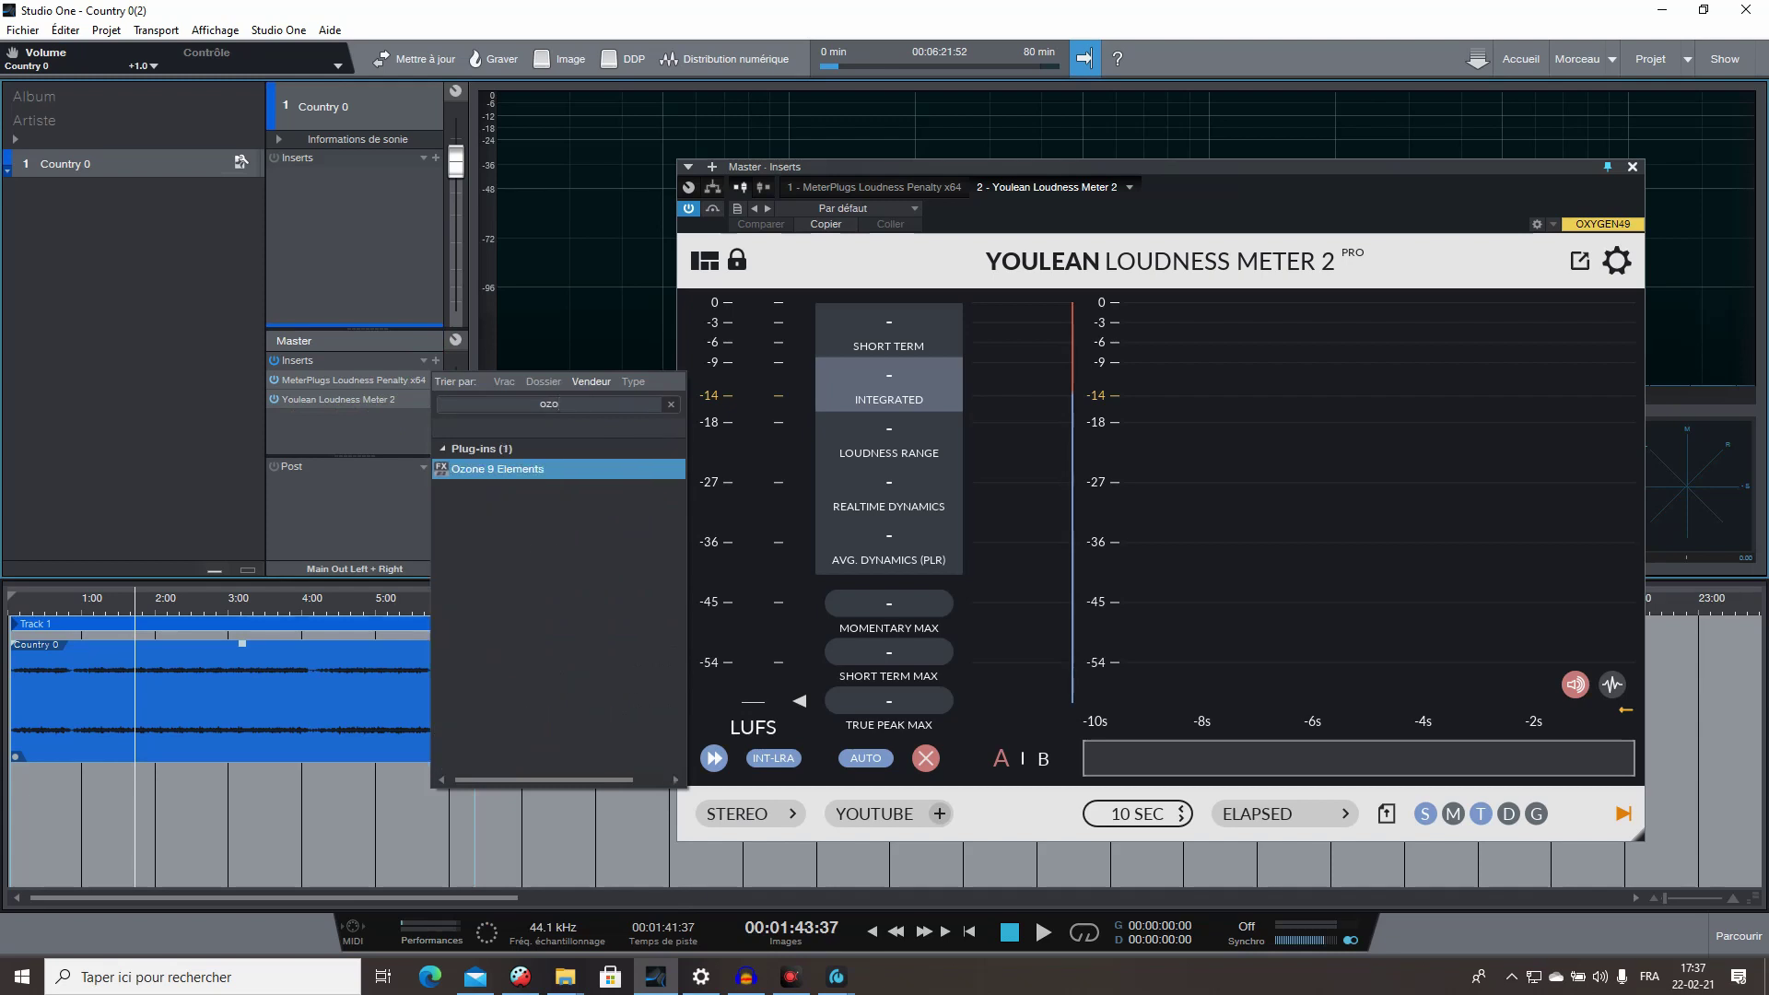
pyautogui.click(563, 494)
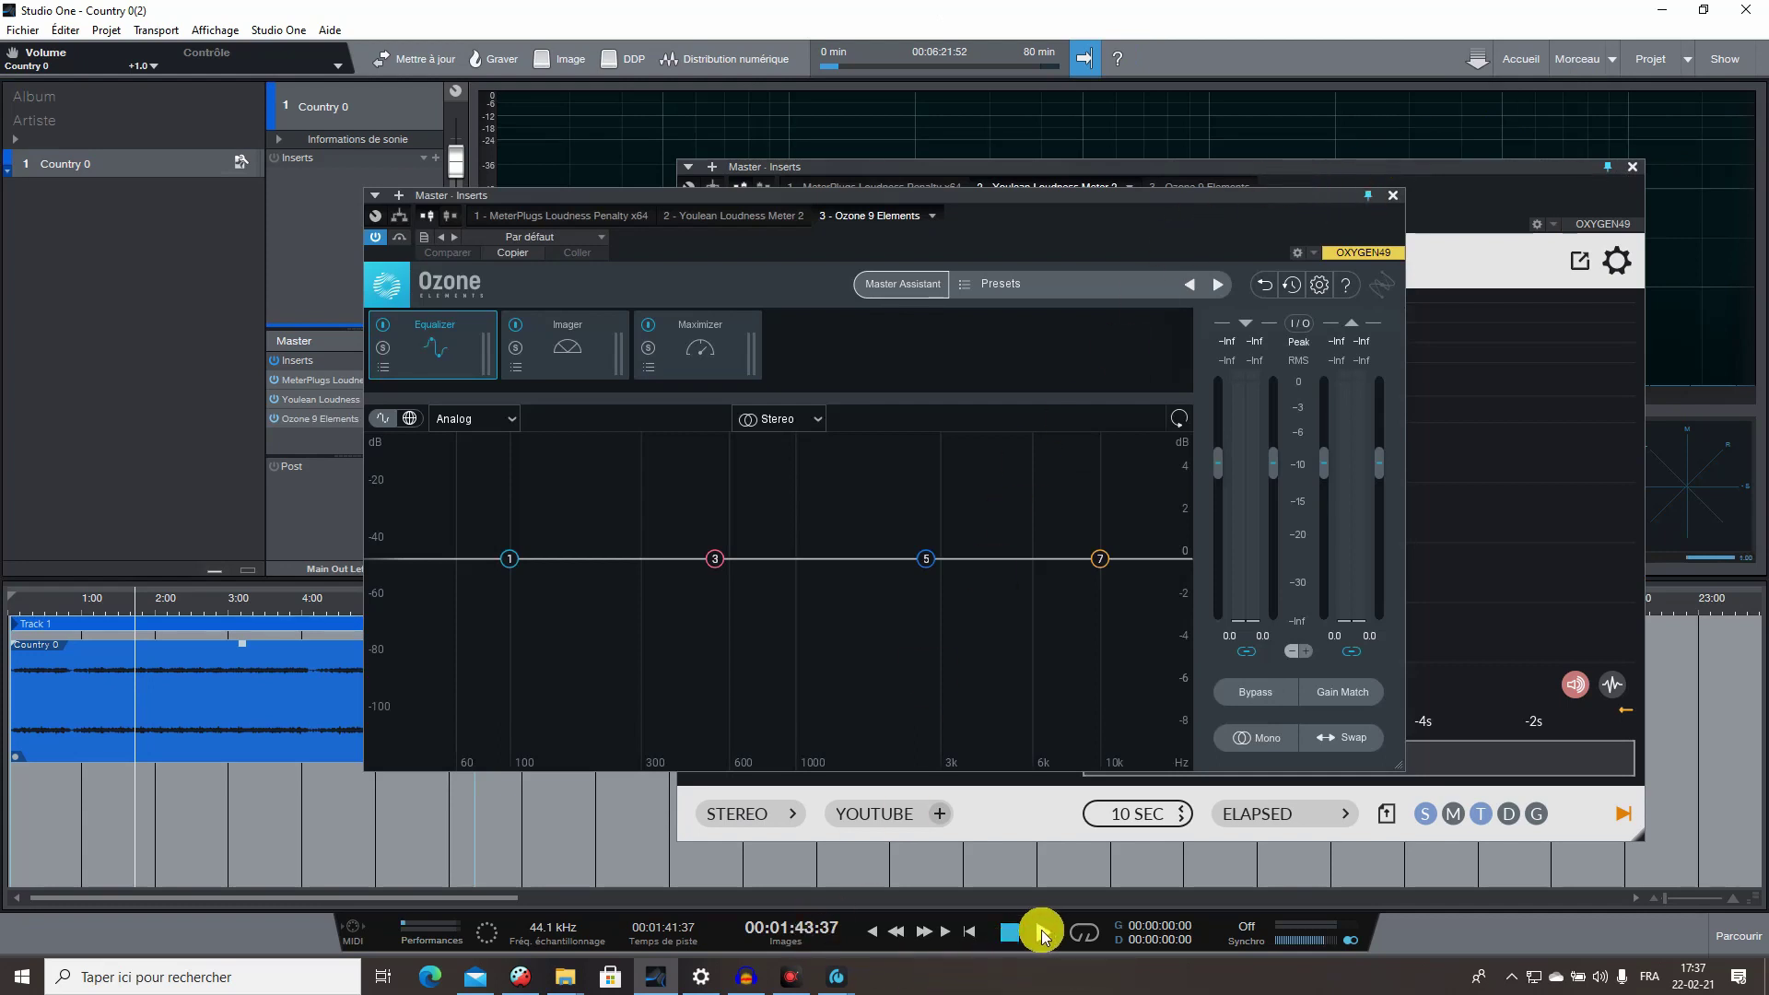
# Start playback and lower Ozone equalizer band 7 to about -4.1 dB at about 9527 Hz.
pyautogui.click(1044, 937)
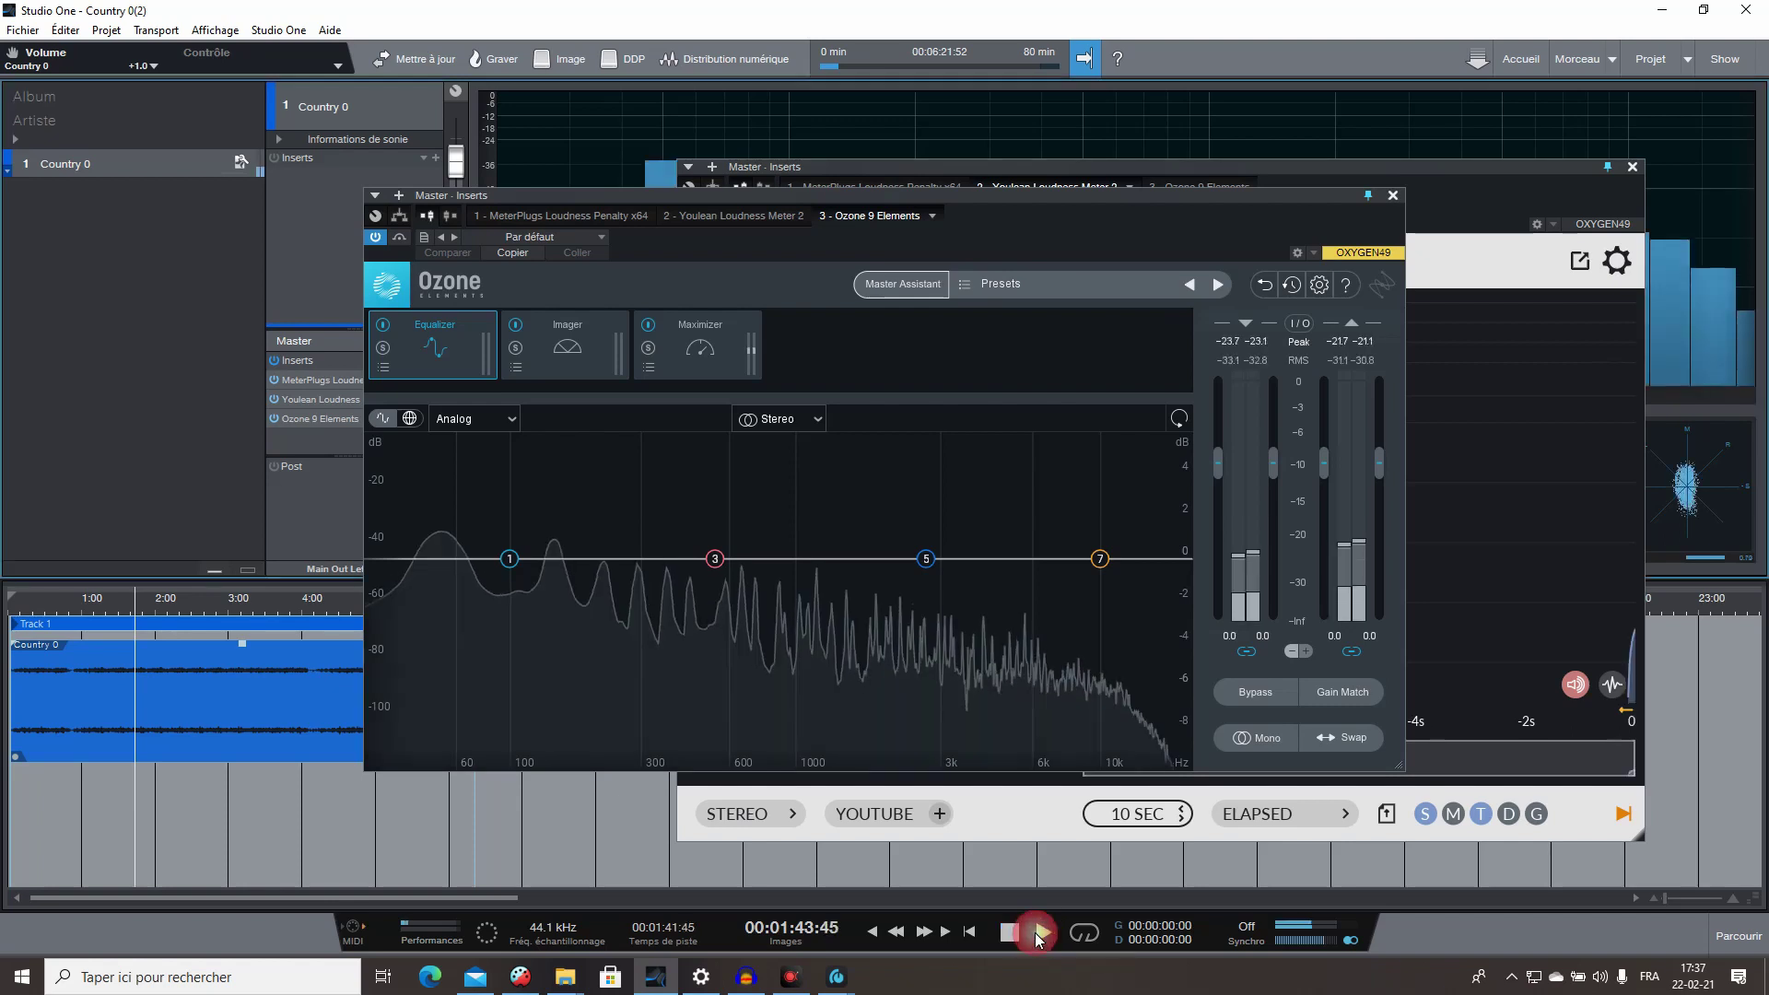
pyautogui.moveTo(1104, 560); pyautogui.dragTo(1093, 645)
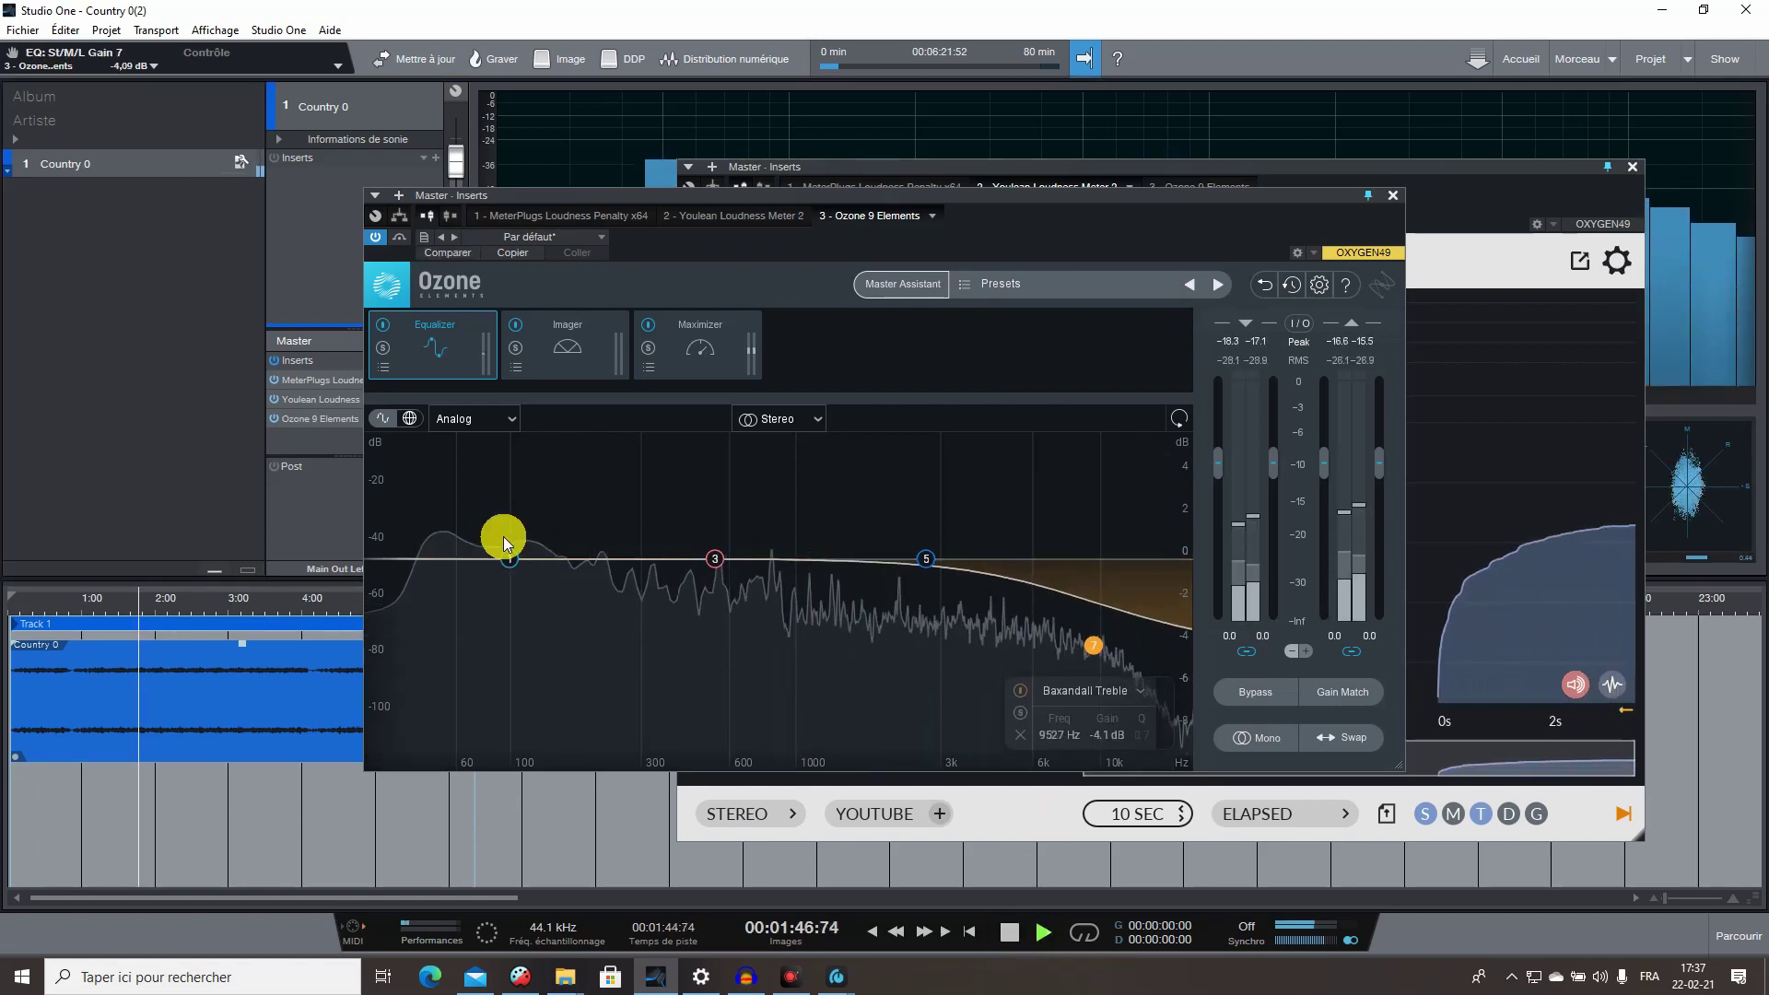
# Run Ozone's Master Assistant with Medium intensity and Streaming destination, and accept the settings it proposes.
pyautogui.click(581, 349)
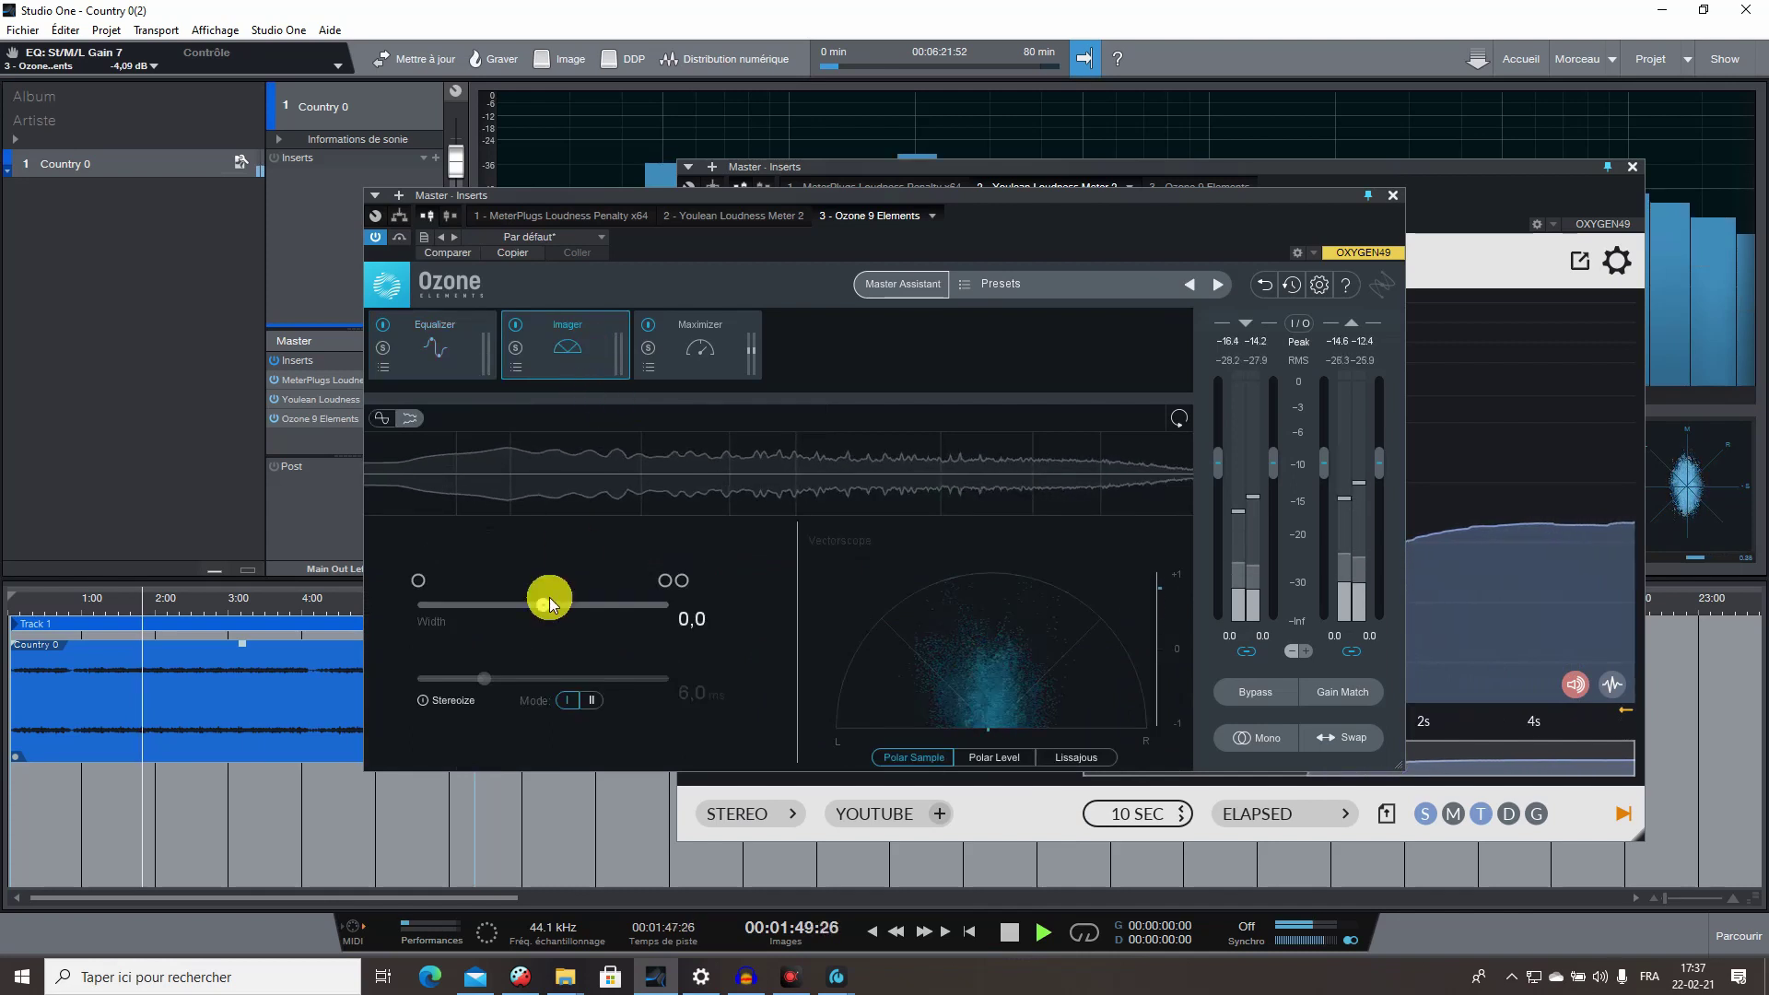
pyautogui.click(720, 354)
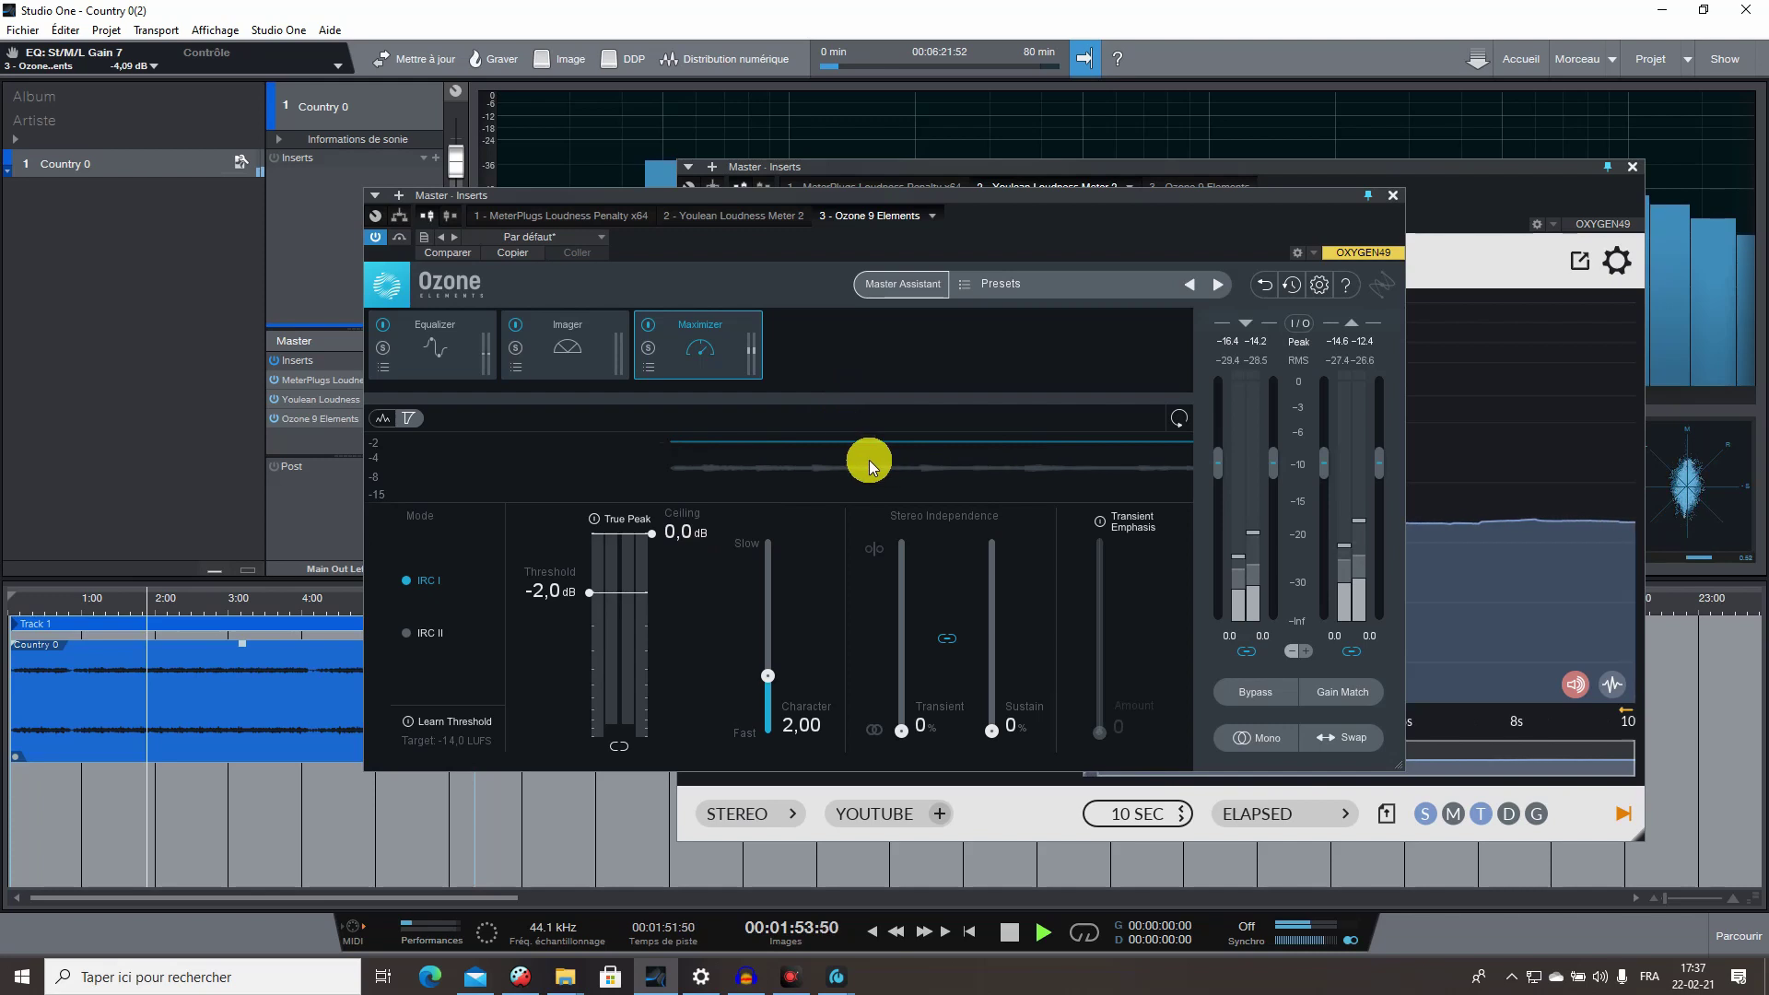
pyautogui.click(907, 285)
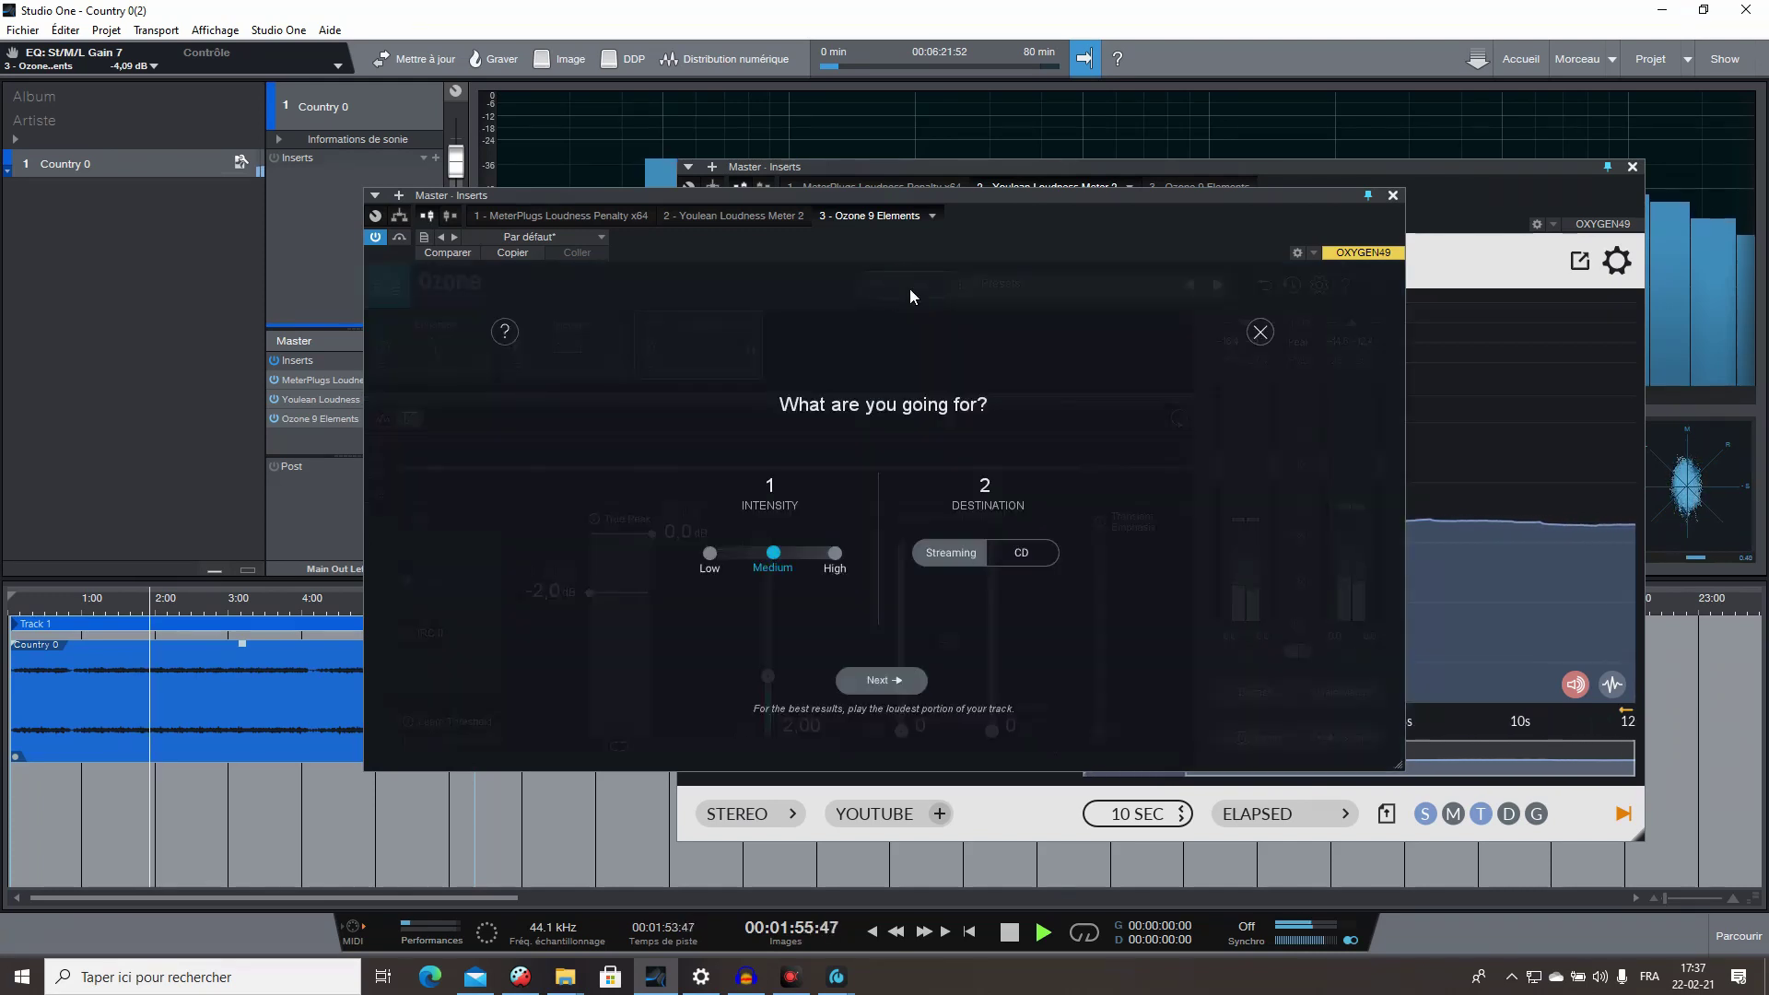
pyautogui.click(896, 686)
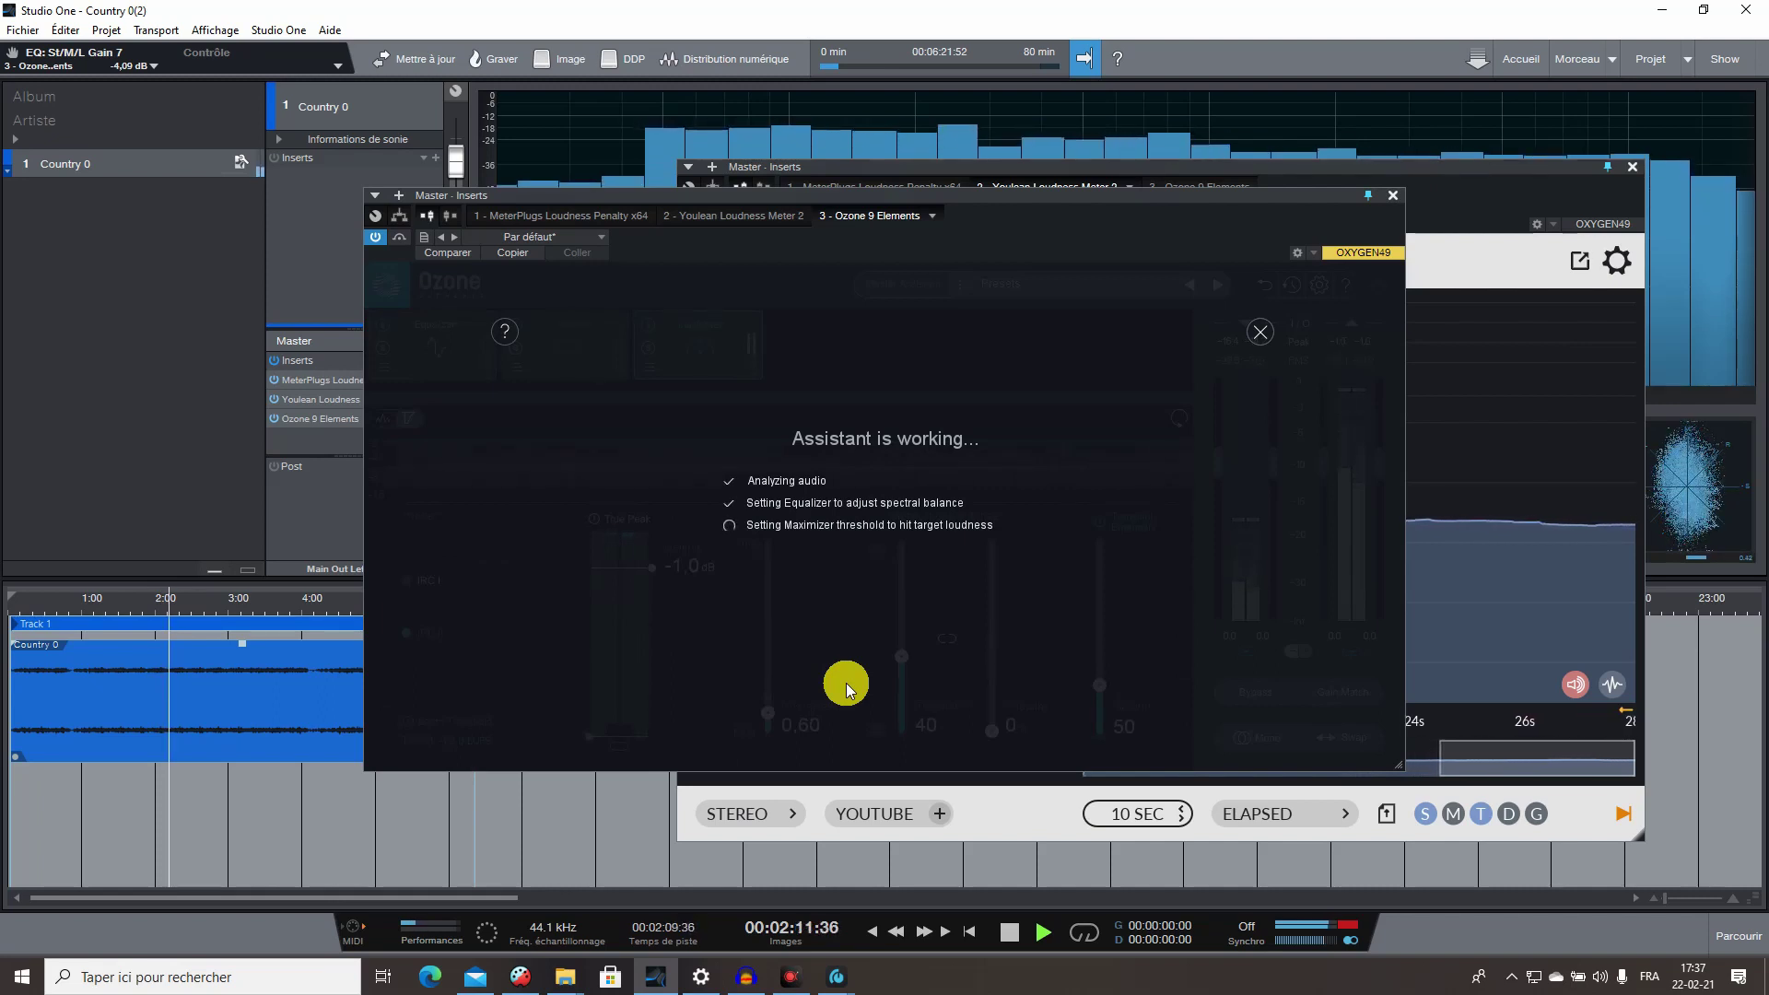
pyautogui.click(881, 656)
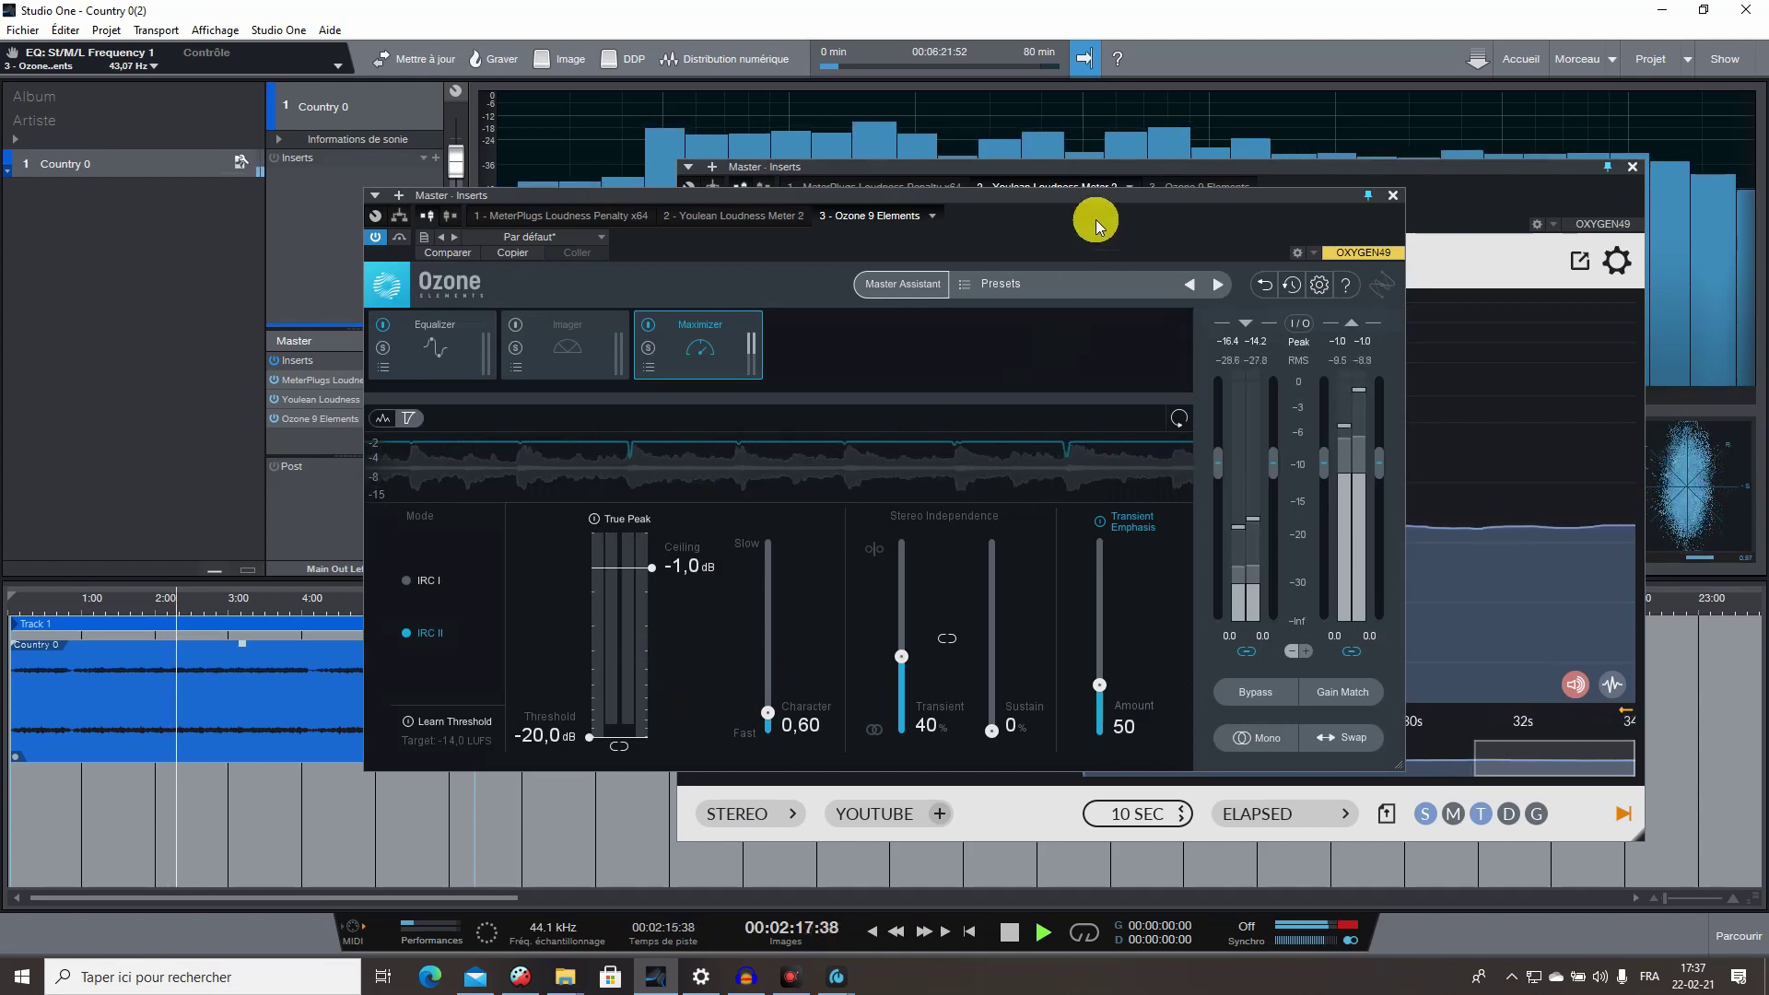
# Search the plug-ins for "cam", add CamelCrusher to the Master inserts and load its British Clean patch.
pyautogui.moveTo(1106, 205); pyautogui.dragTo(1434, 213)
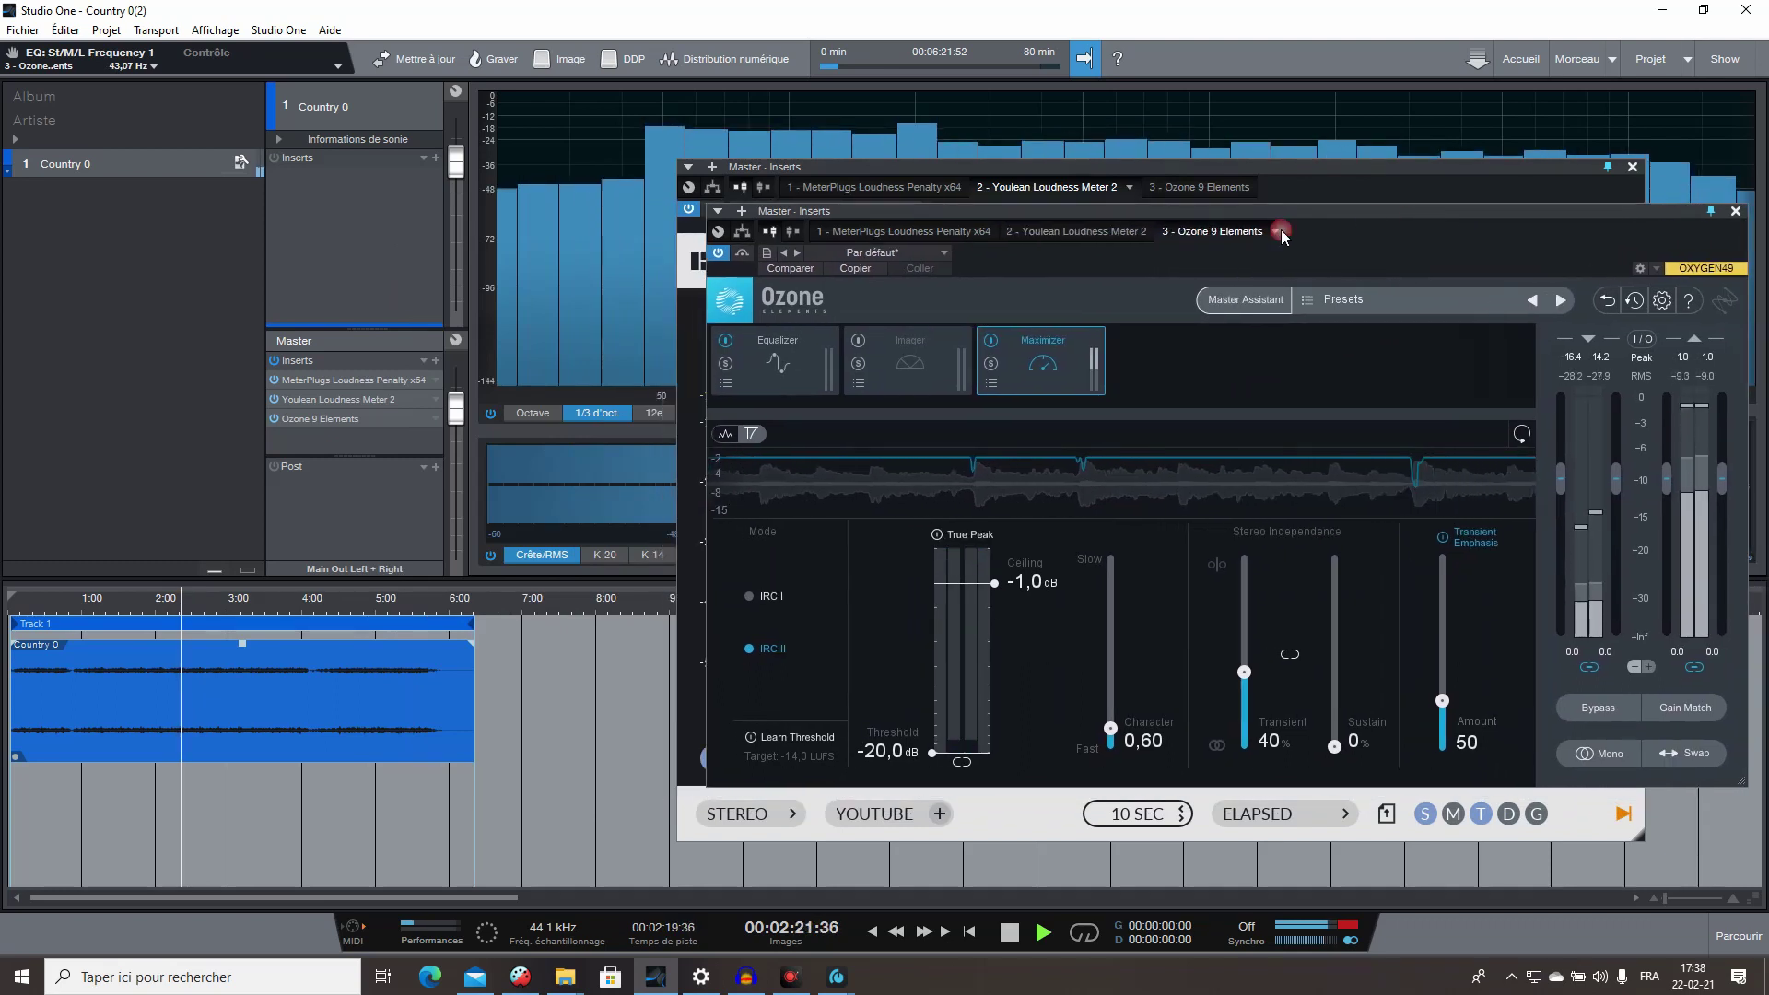
pyautogui.click(432, 362)
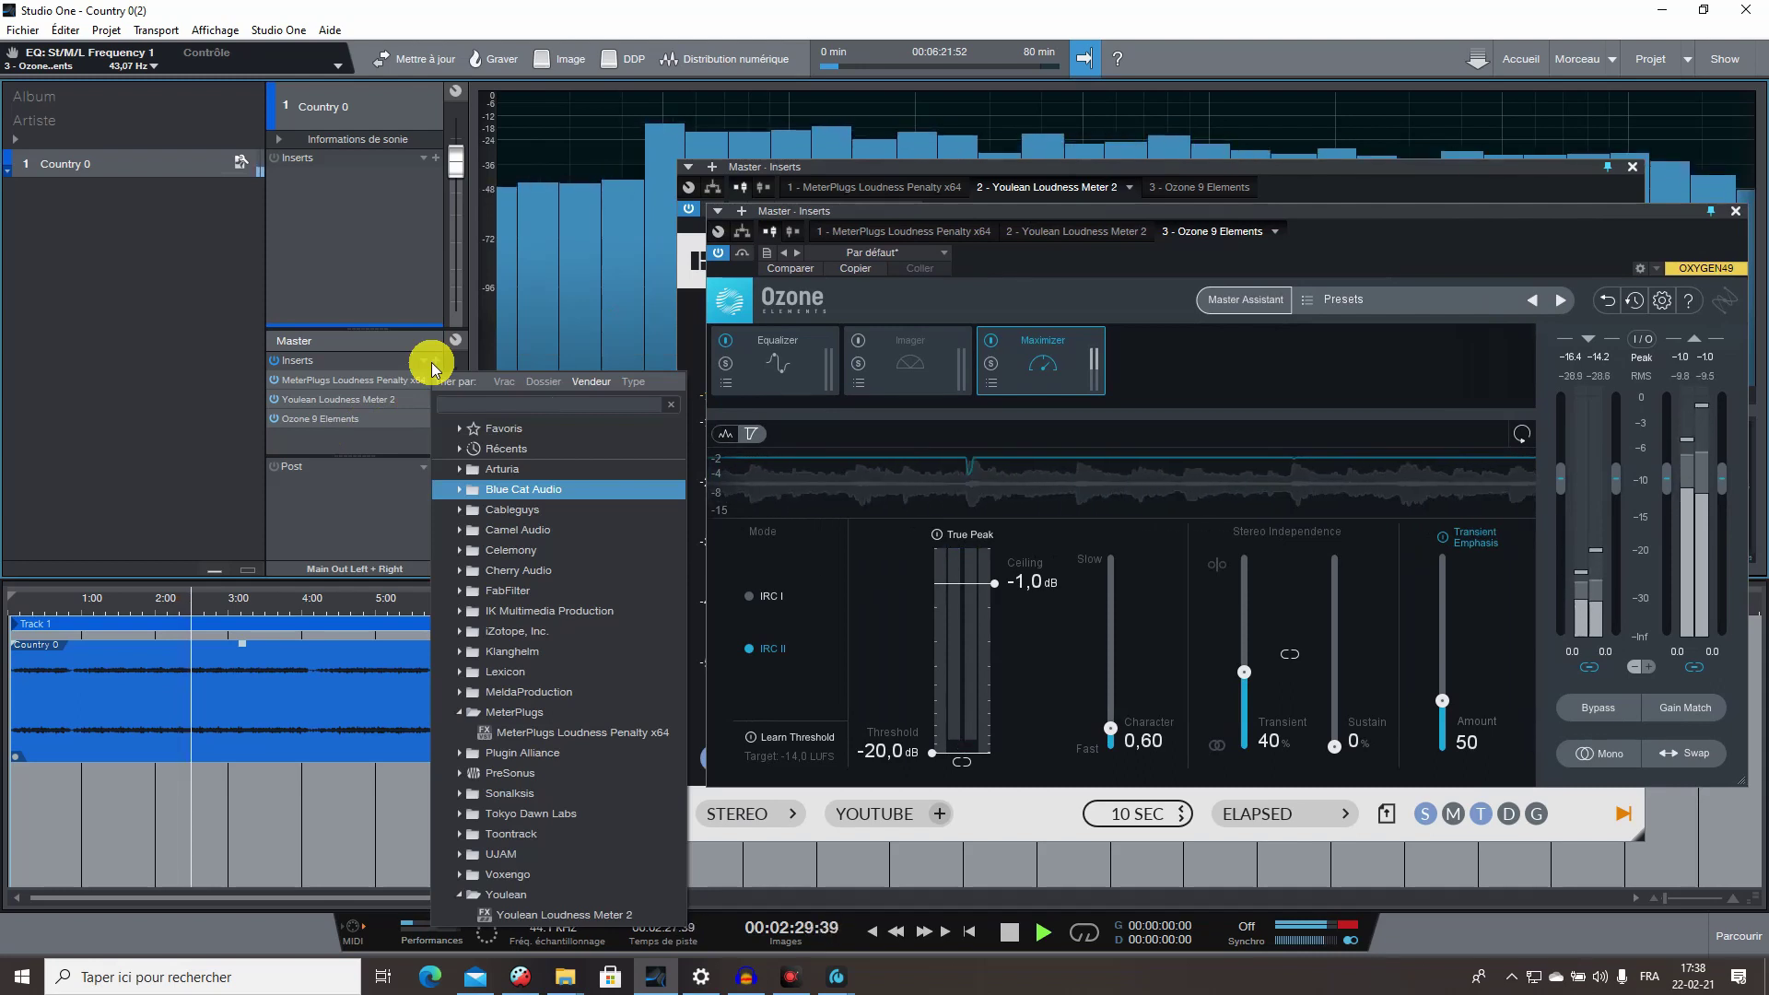
pyautogui.write('c')
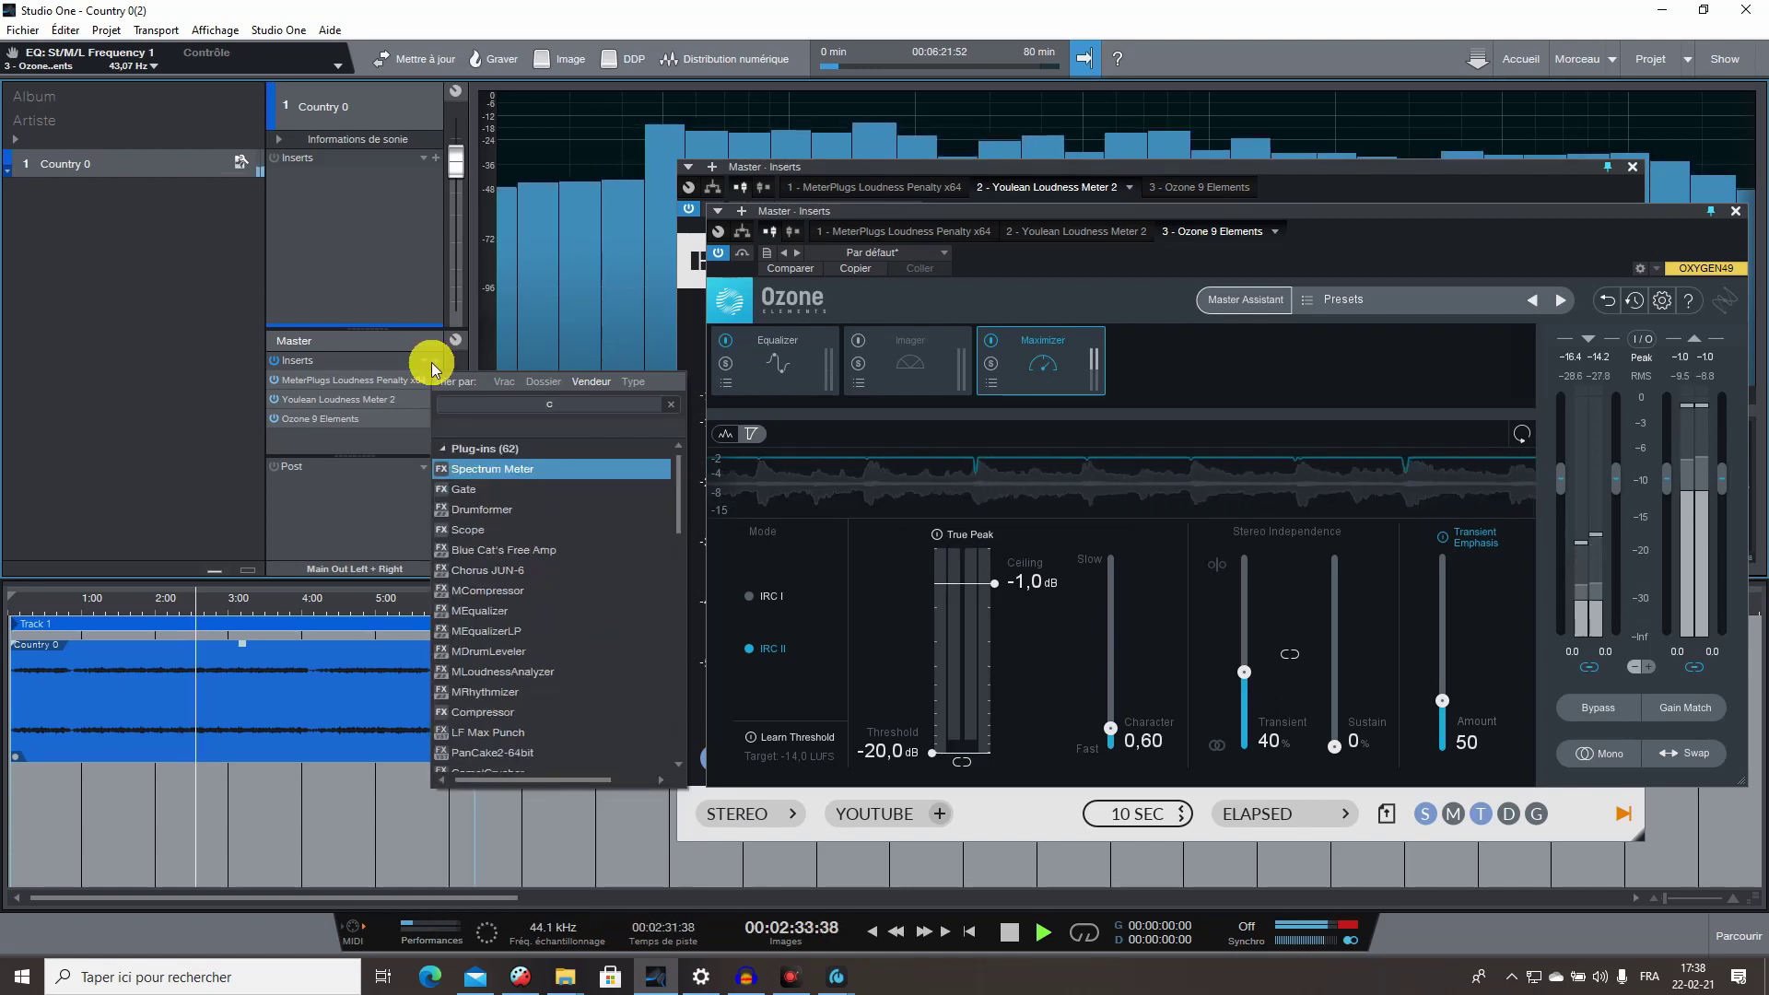
pyautogui.write('a')
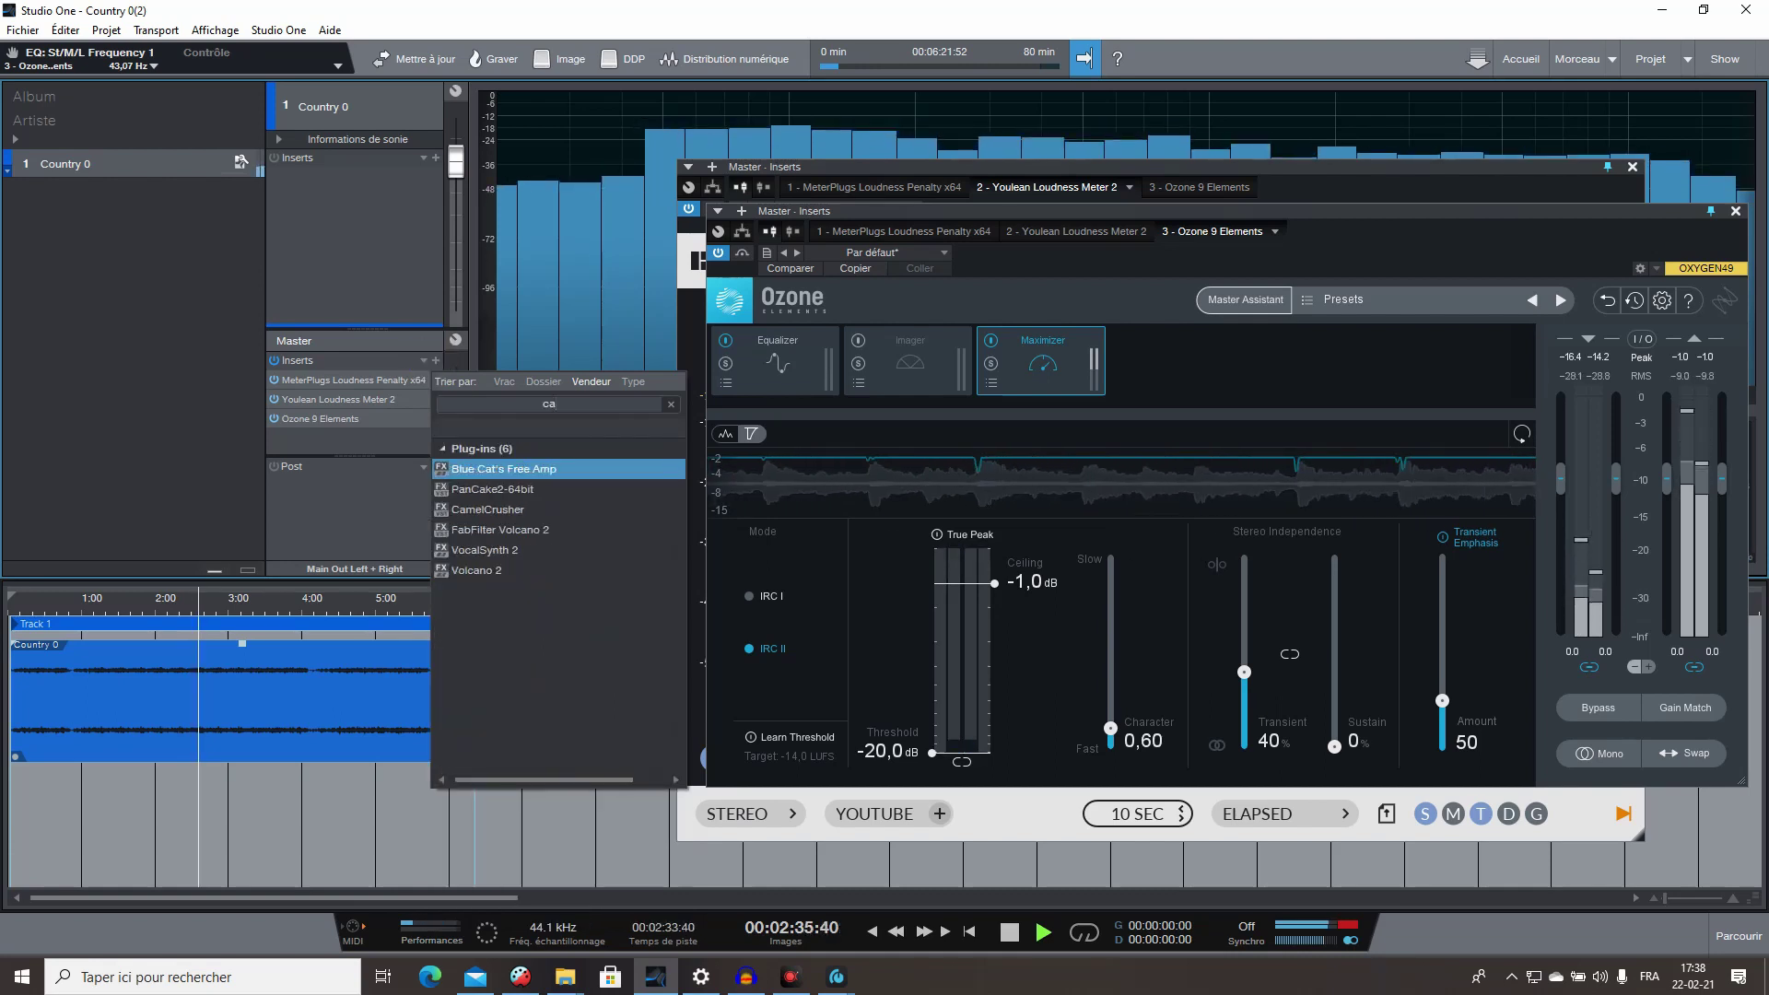
pyautogui.write('m')
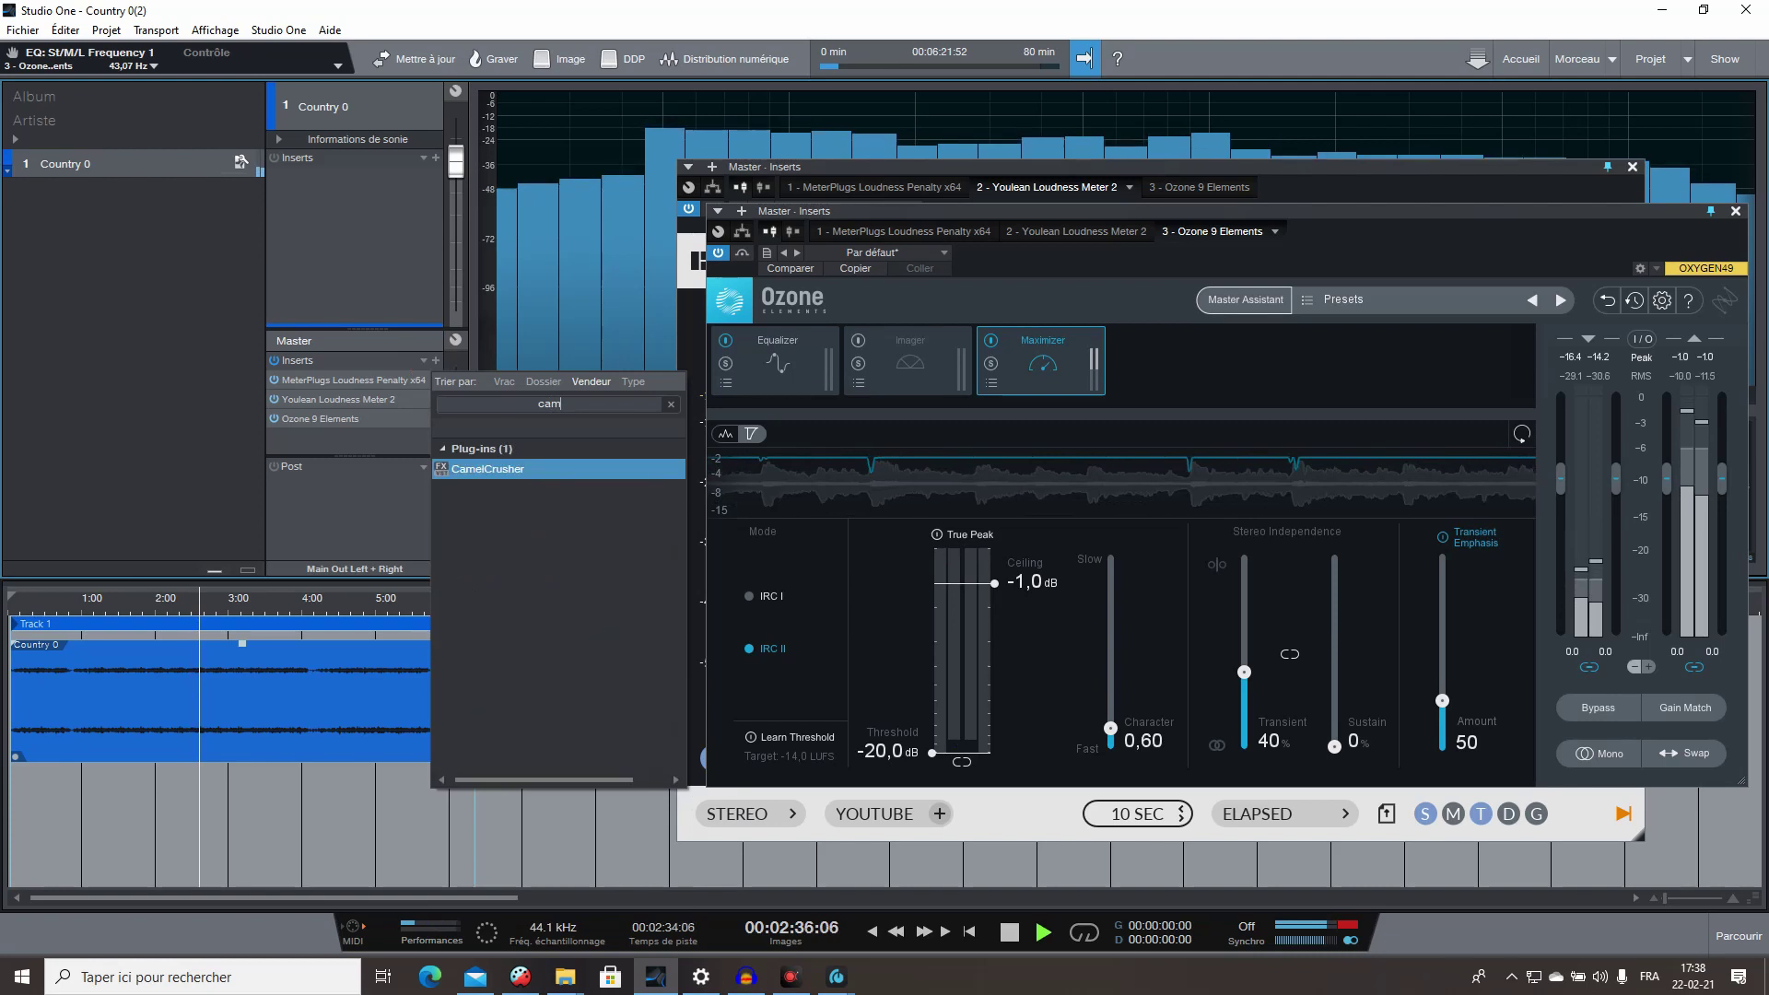
pyautogui.click(532, 477)
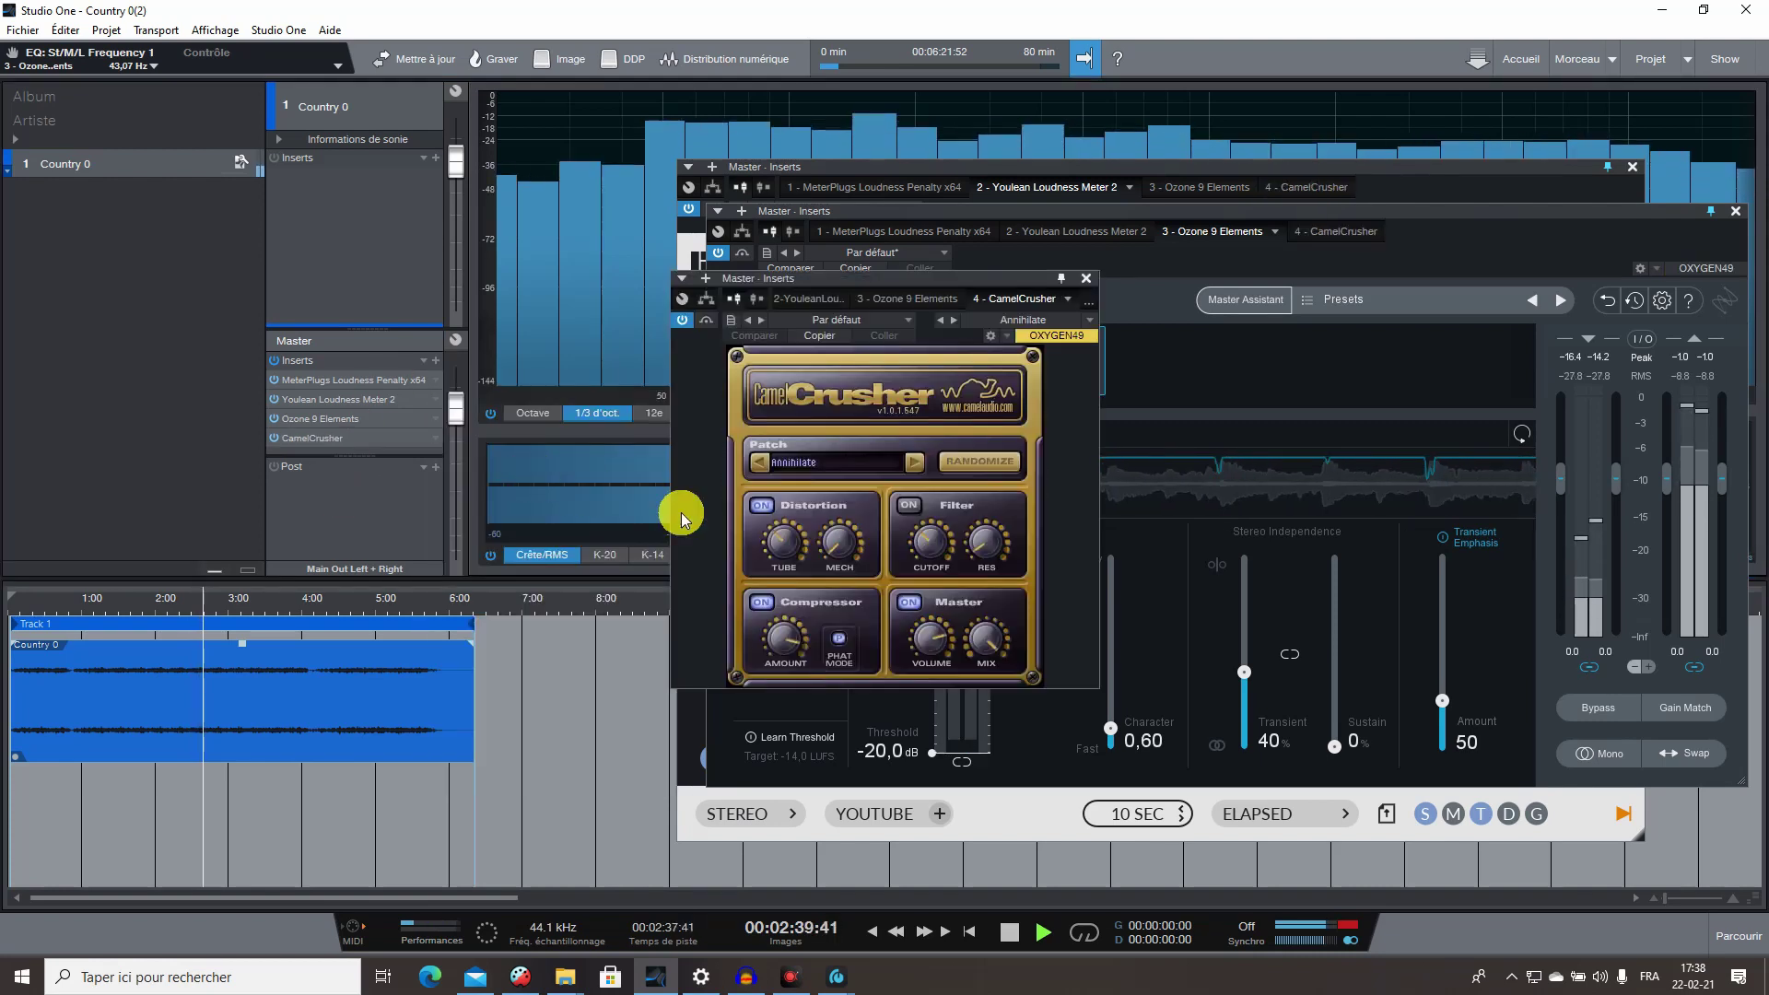
pyautogui.click(839, 463)
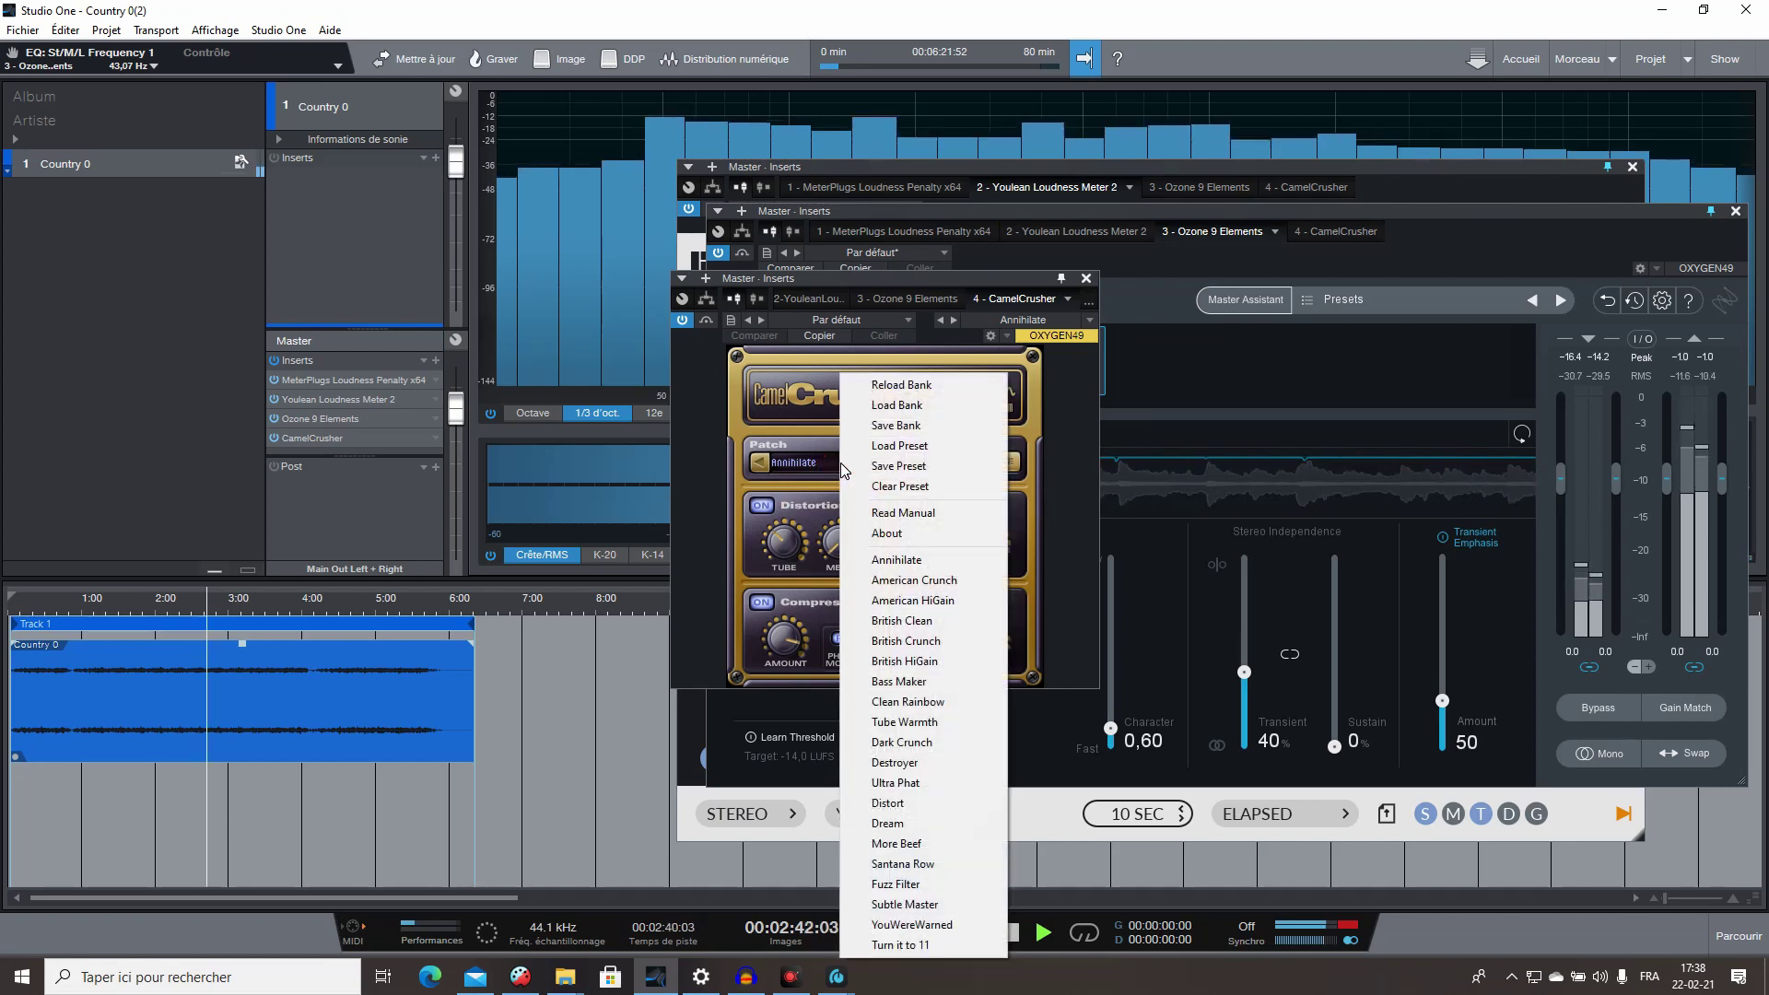
pyautogui.click(897, 622)
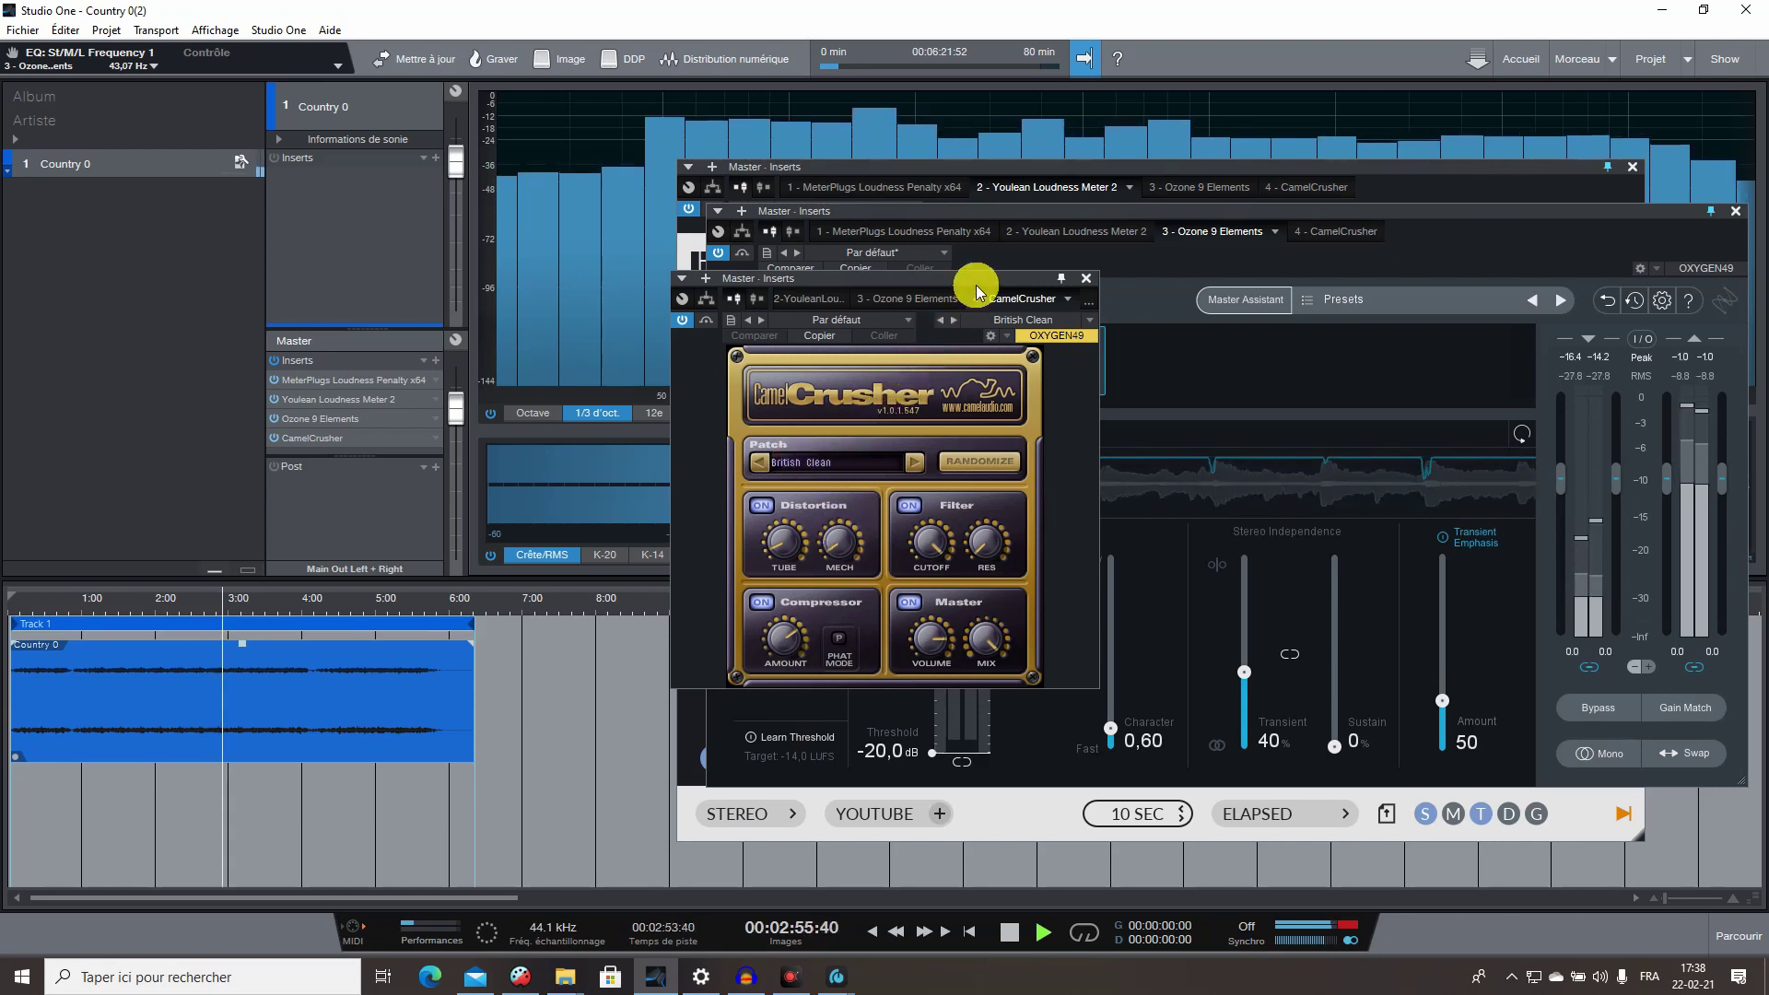
# Rearrange the overlapping plug-in windows, and close CamelCrusher, Ozone 9 Elements, Youlean Loudness Meter 2 and Loudness Penalty.
pyautogui.moveTo(979, 291); pyautogui.dragTo(668, 367)
pyautogui.moveTo(1135, 221); pyautogui.dragTo(407, 334)
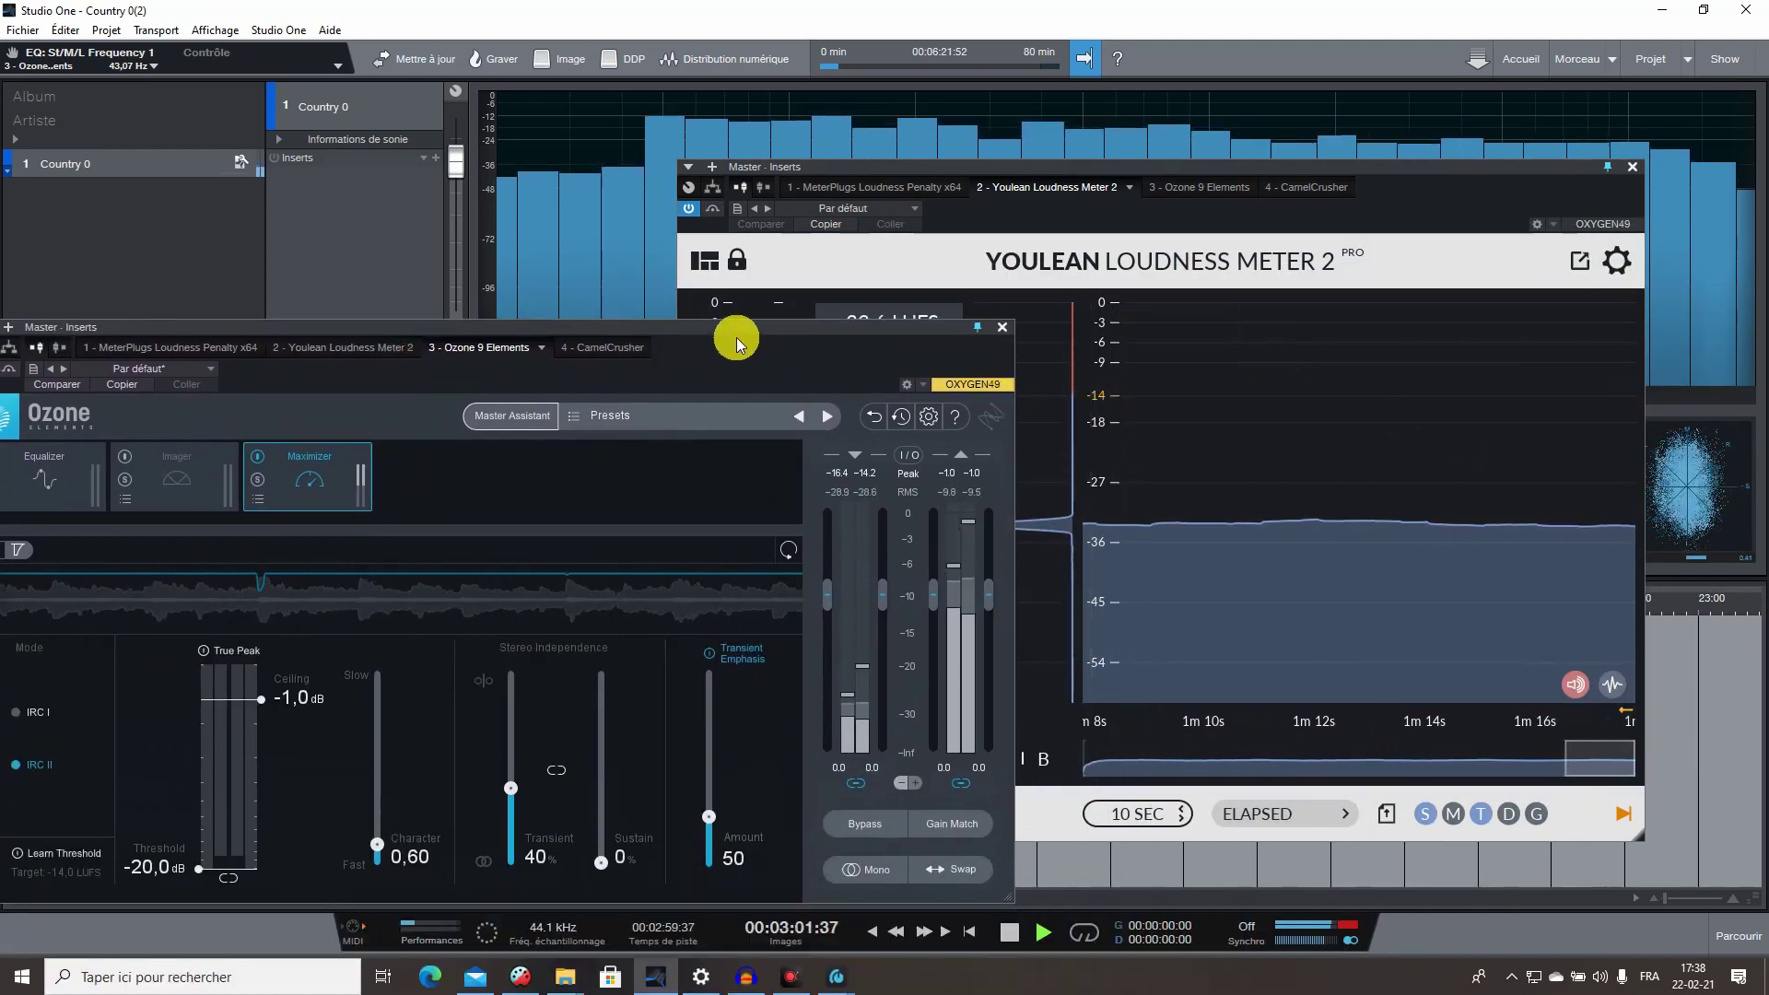
pyautogui.moveTo(738, 338); pyautogui.dragTo(1395, 307)
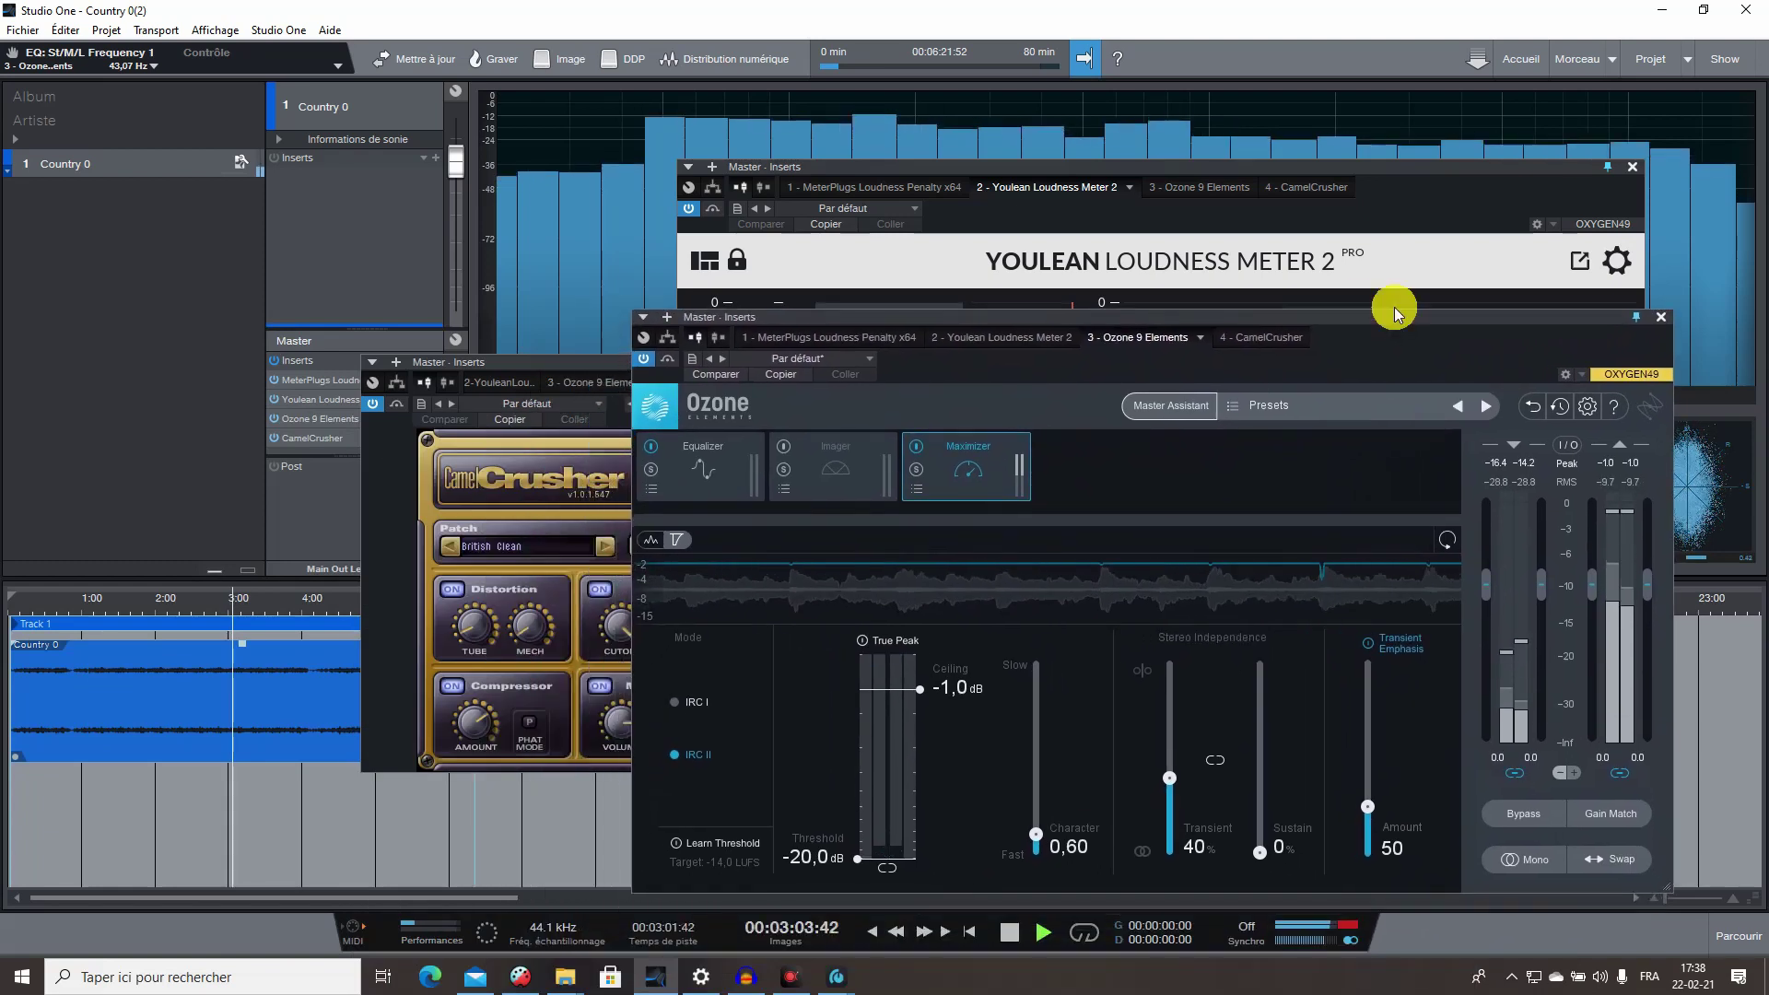
pyautogui.moveTo(583, 361); pyautogui.dragTo(1189, 280)
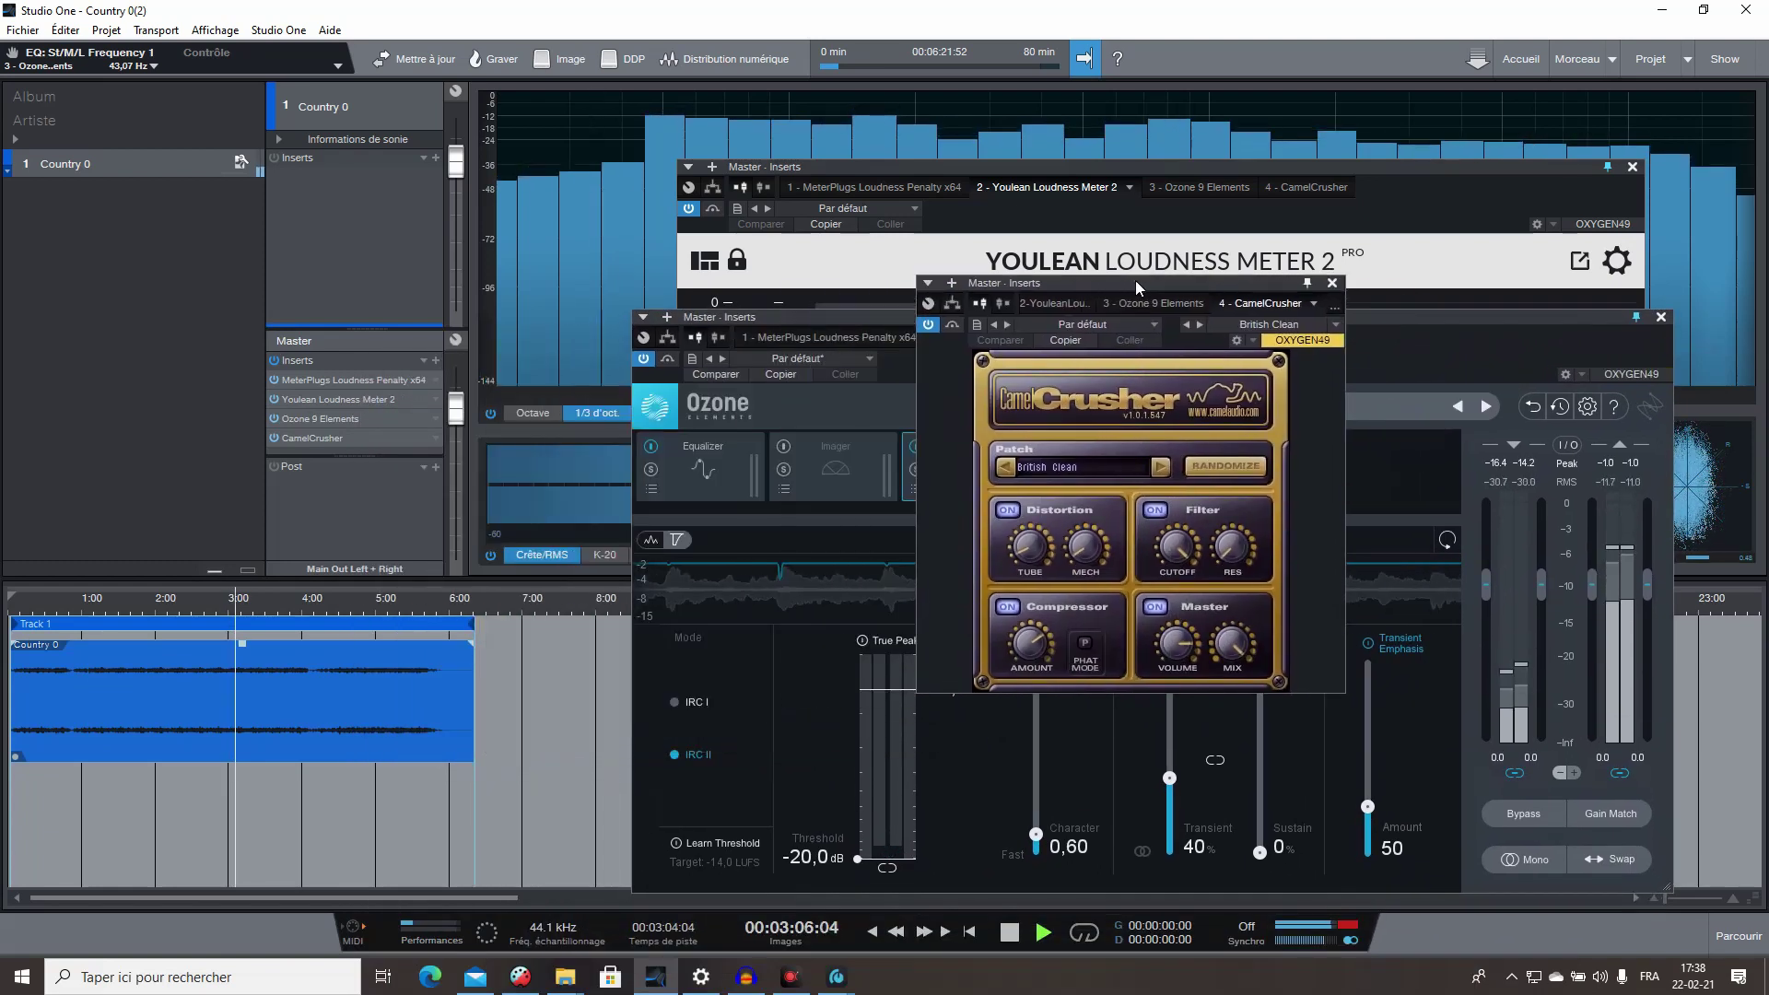
pyautogui.click(1333, 285)
pyautogui.click(1660, 317)
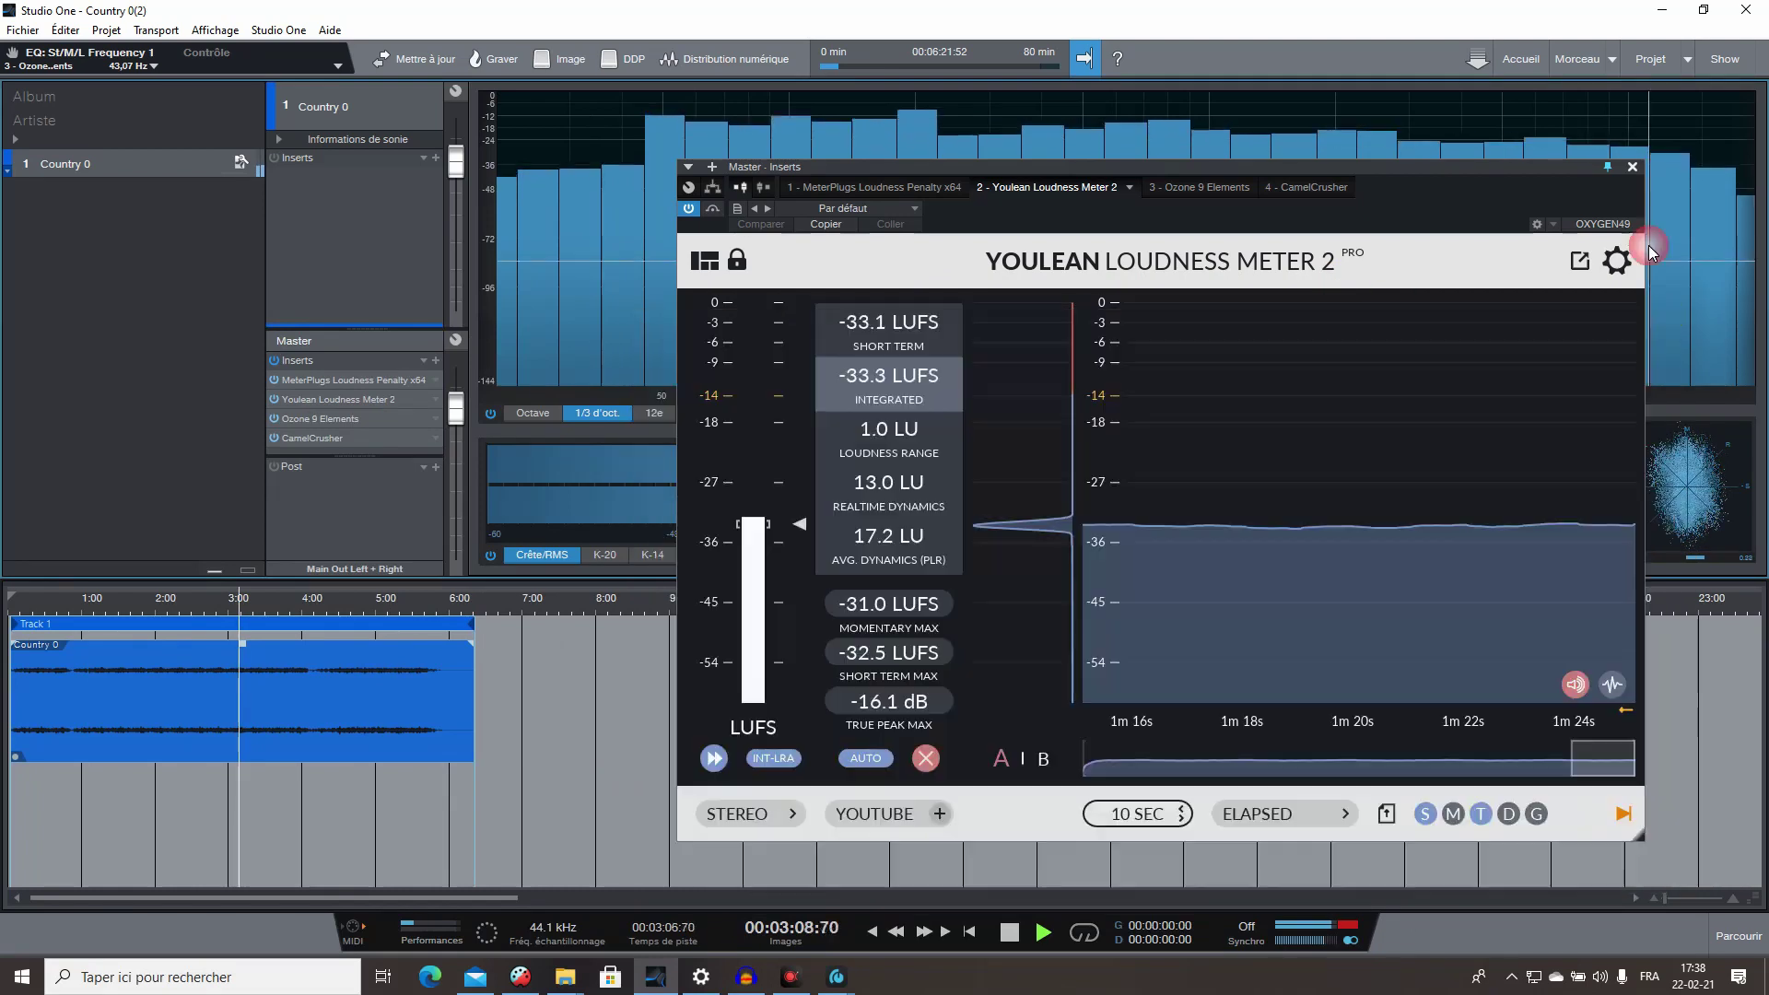
pyautogui.click(1631, 170)
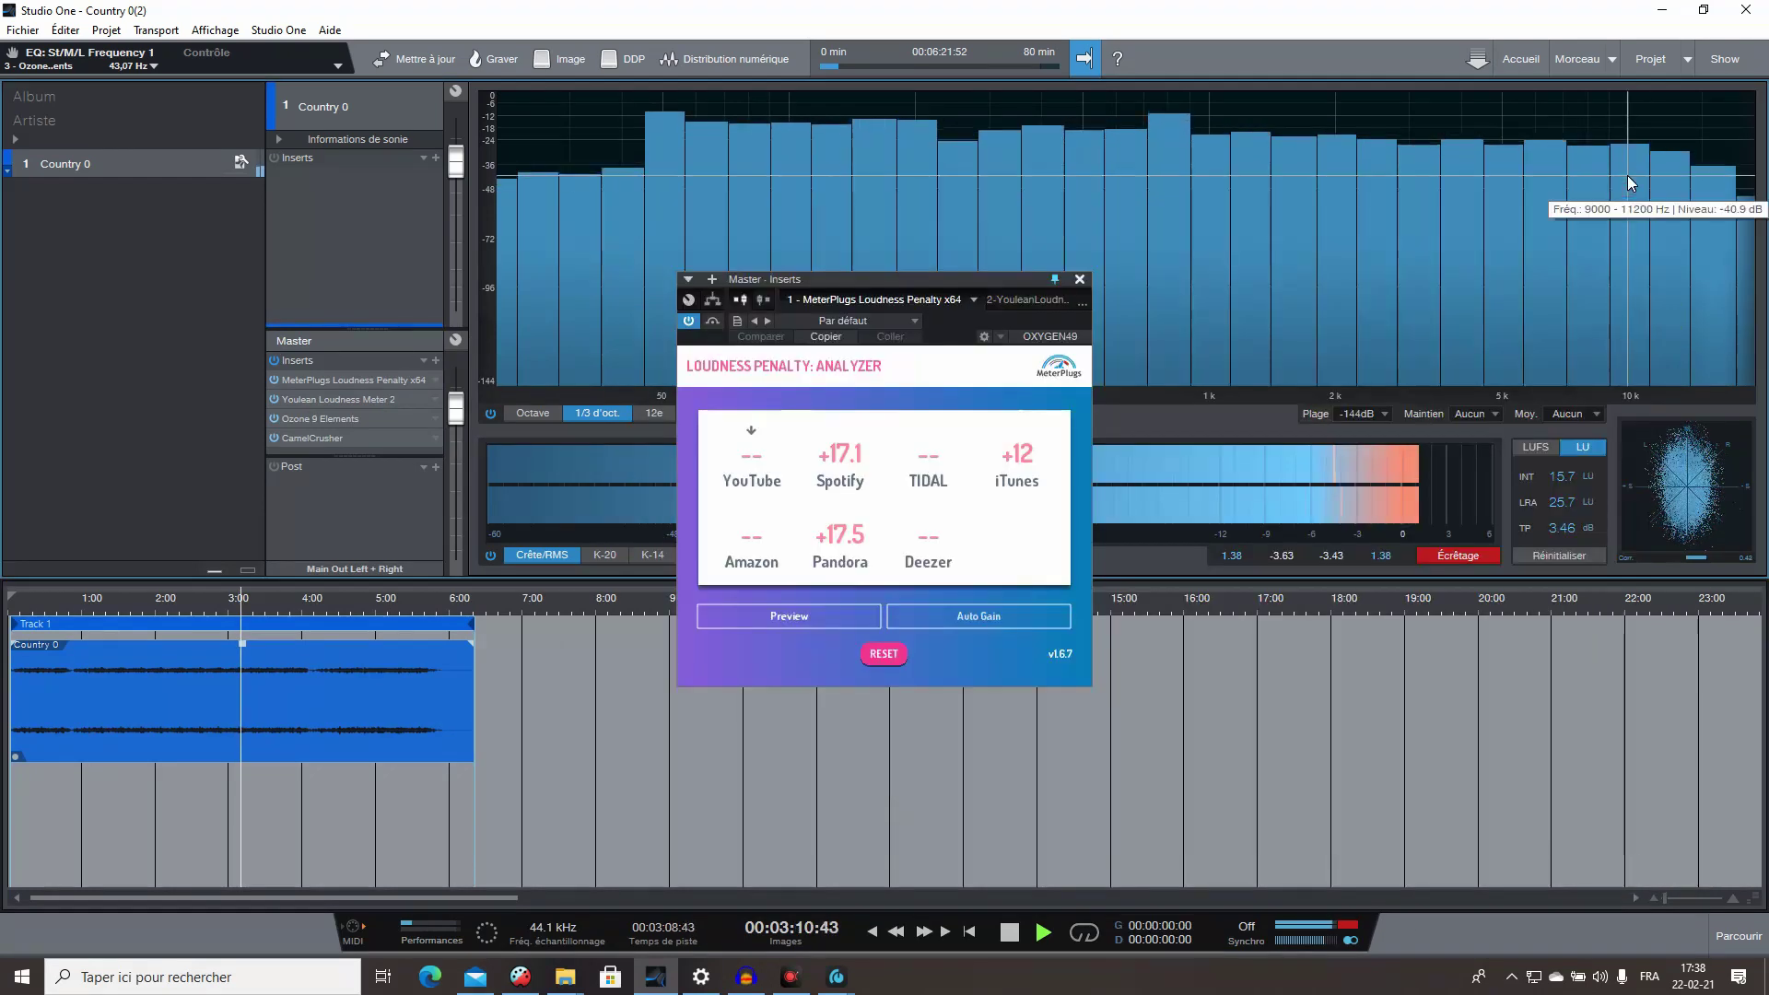
pyautogui.click(1079, 280)
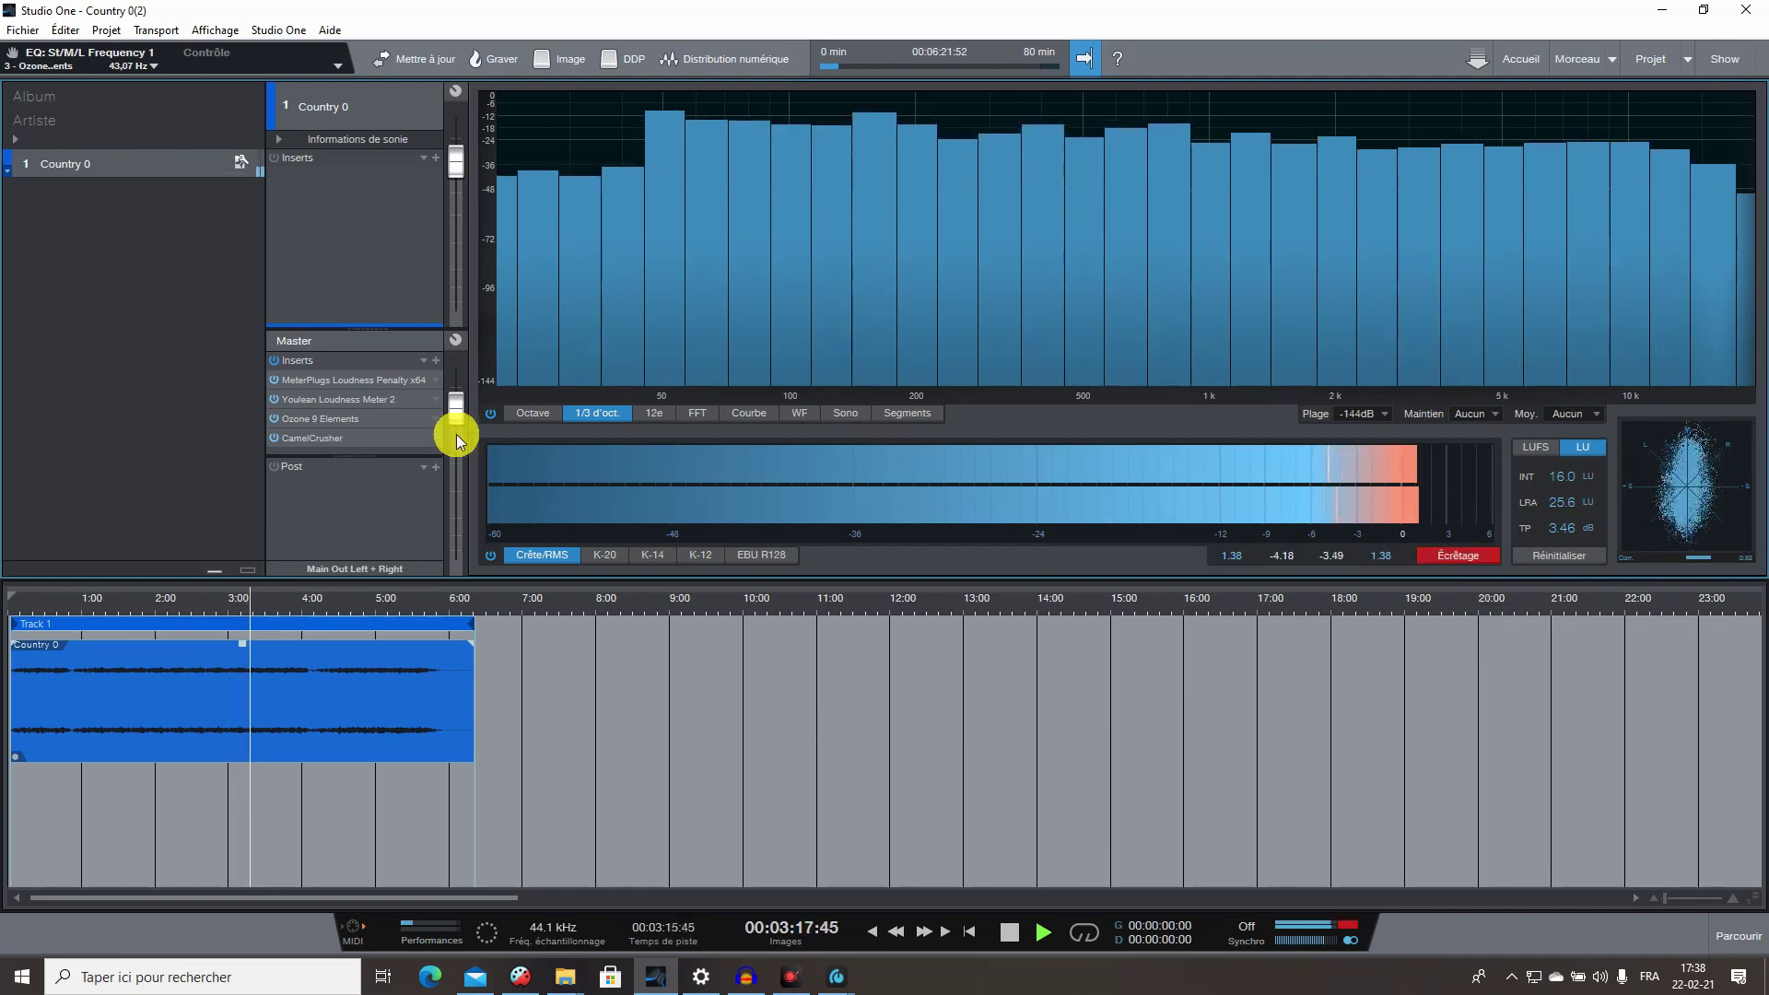
# Set the Master volume to -0.3 dB and the Country 0 track volume to +0.4 dB.
pyautogui.moveTo(458, 438); pyautogui.dragTo(460, 431)
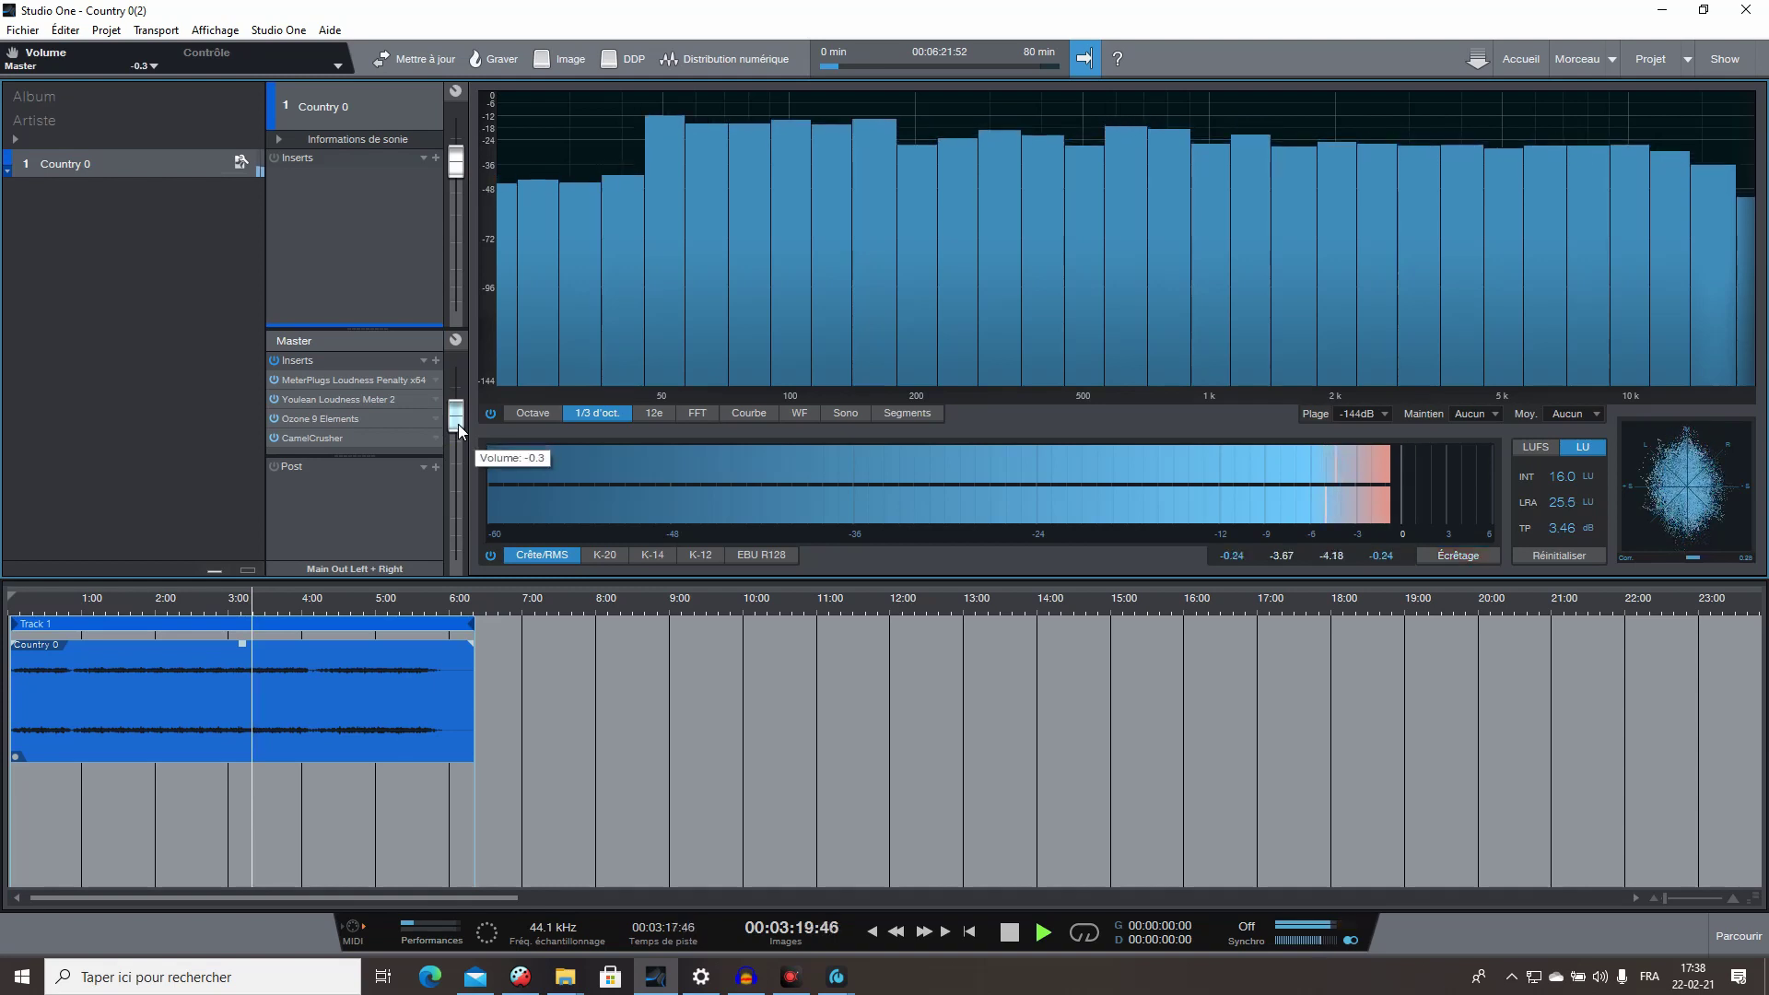
pyautogui.moveTo(452, 170); pyautogui.dragTo(456, 173)
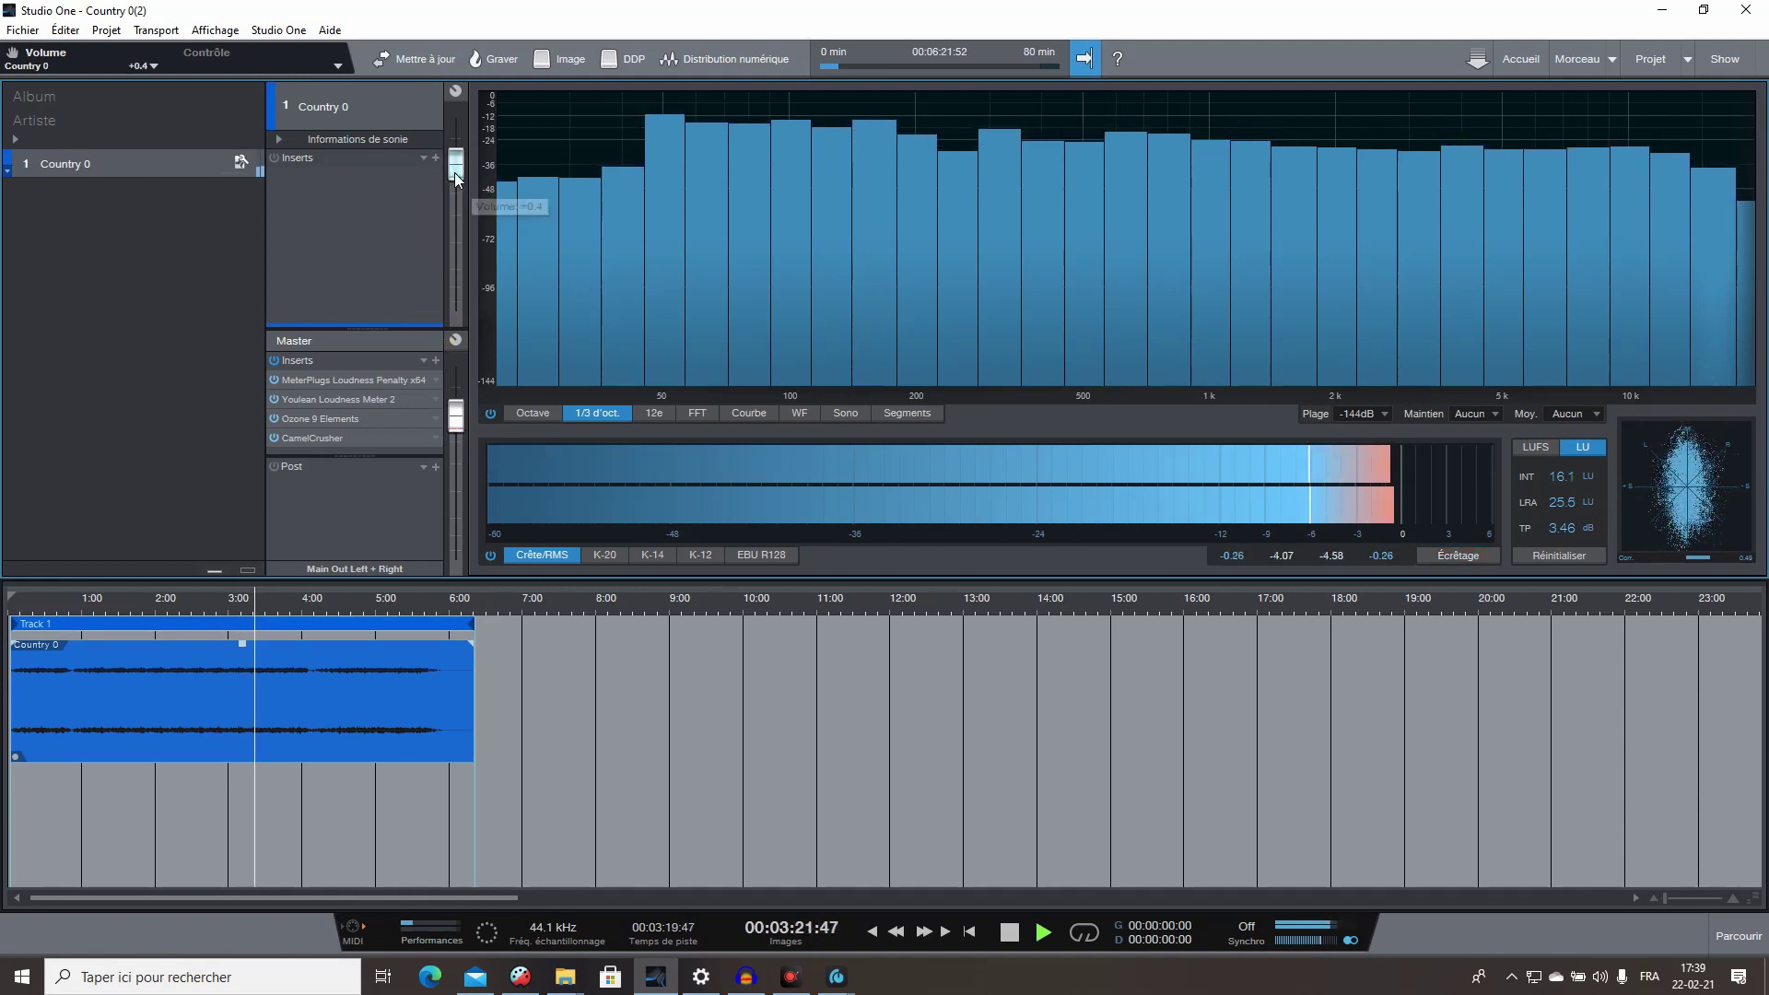
# Examine the song's spectrum in the Octave, 1/3 octave, 12e, FFT, Courbe, WF, Sono and Segments modes, ending on 12e.
pyautogui.click(514, 411)
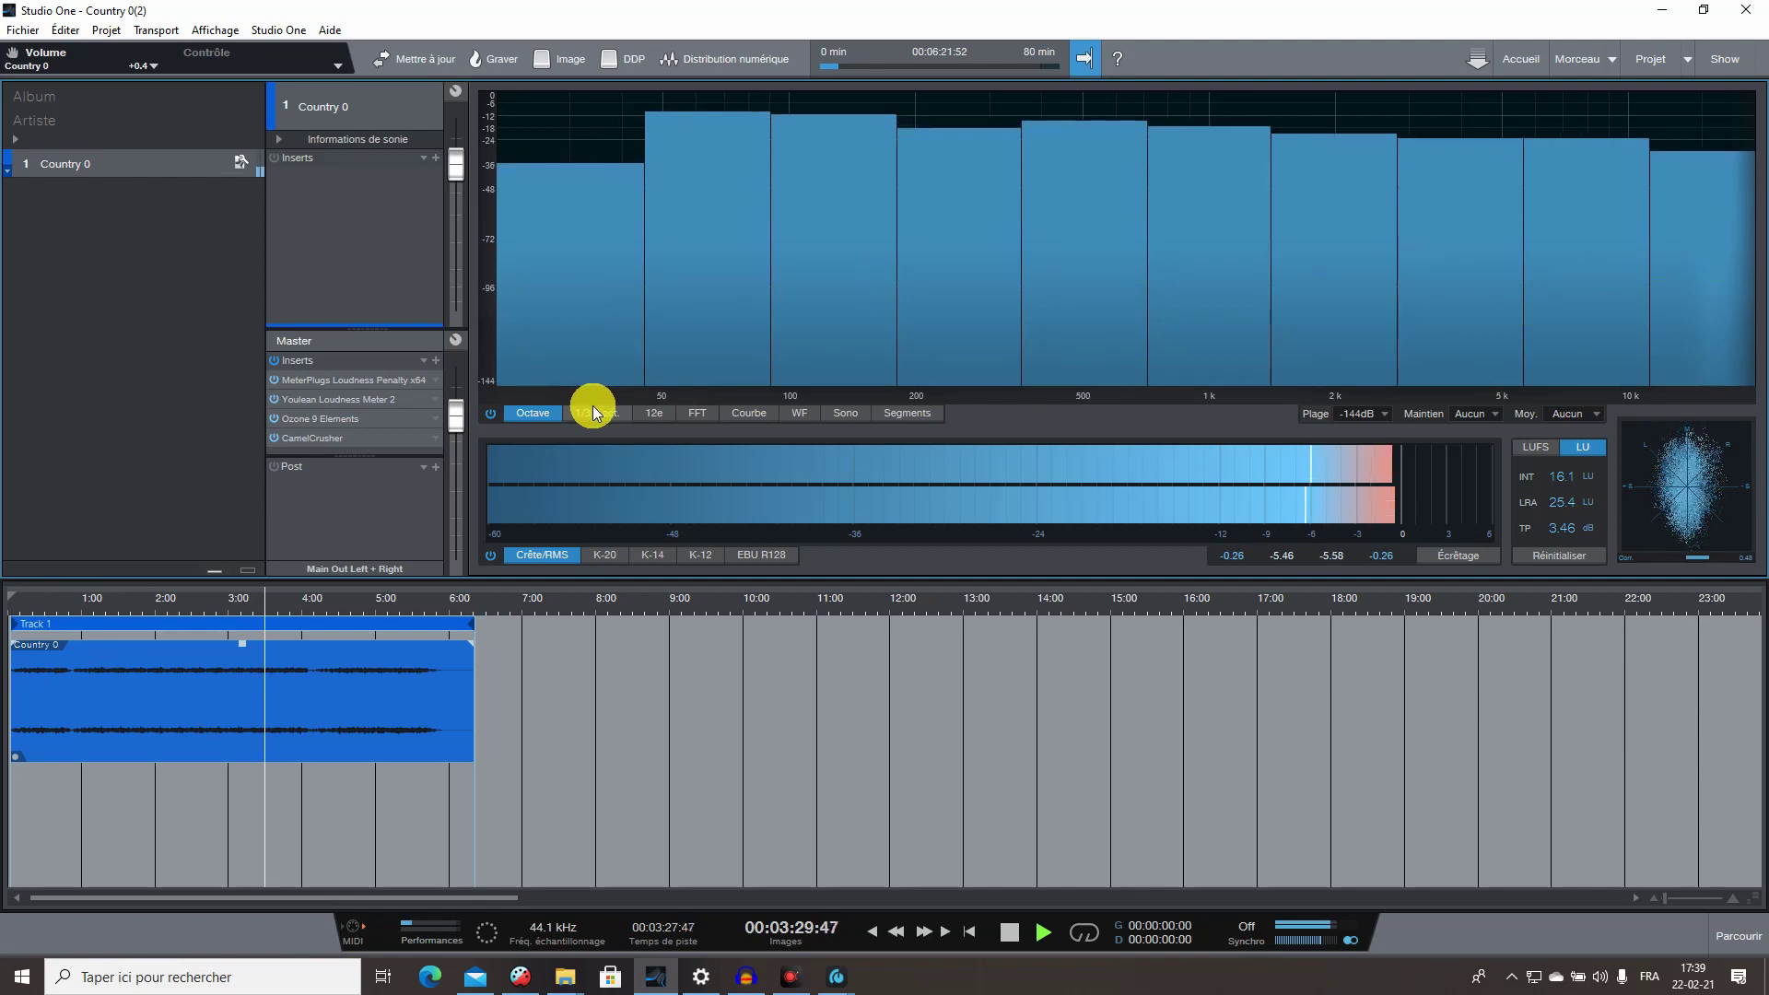
pyautogui.click(594, 411)
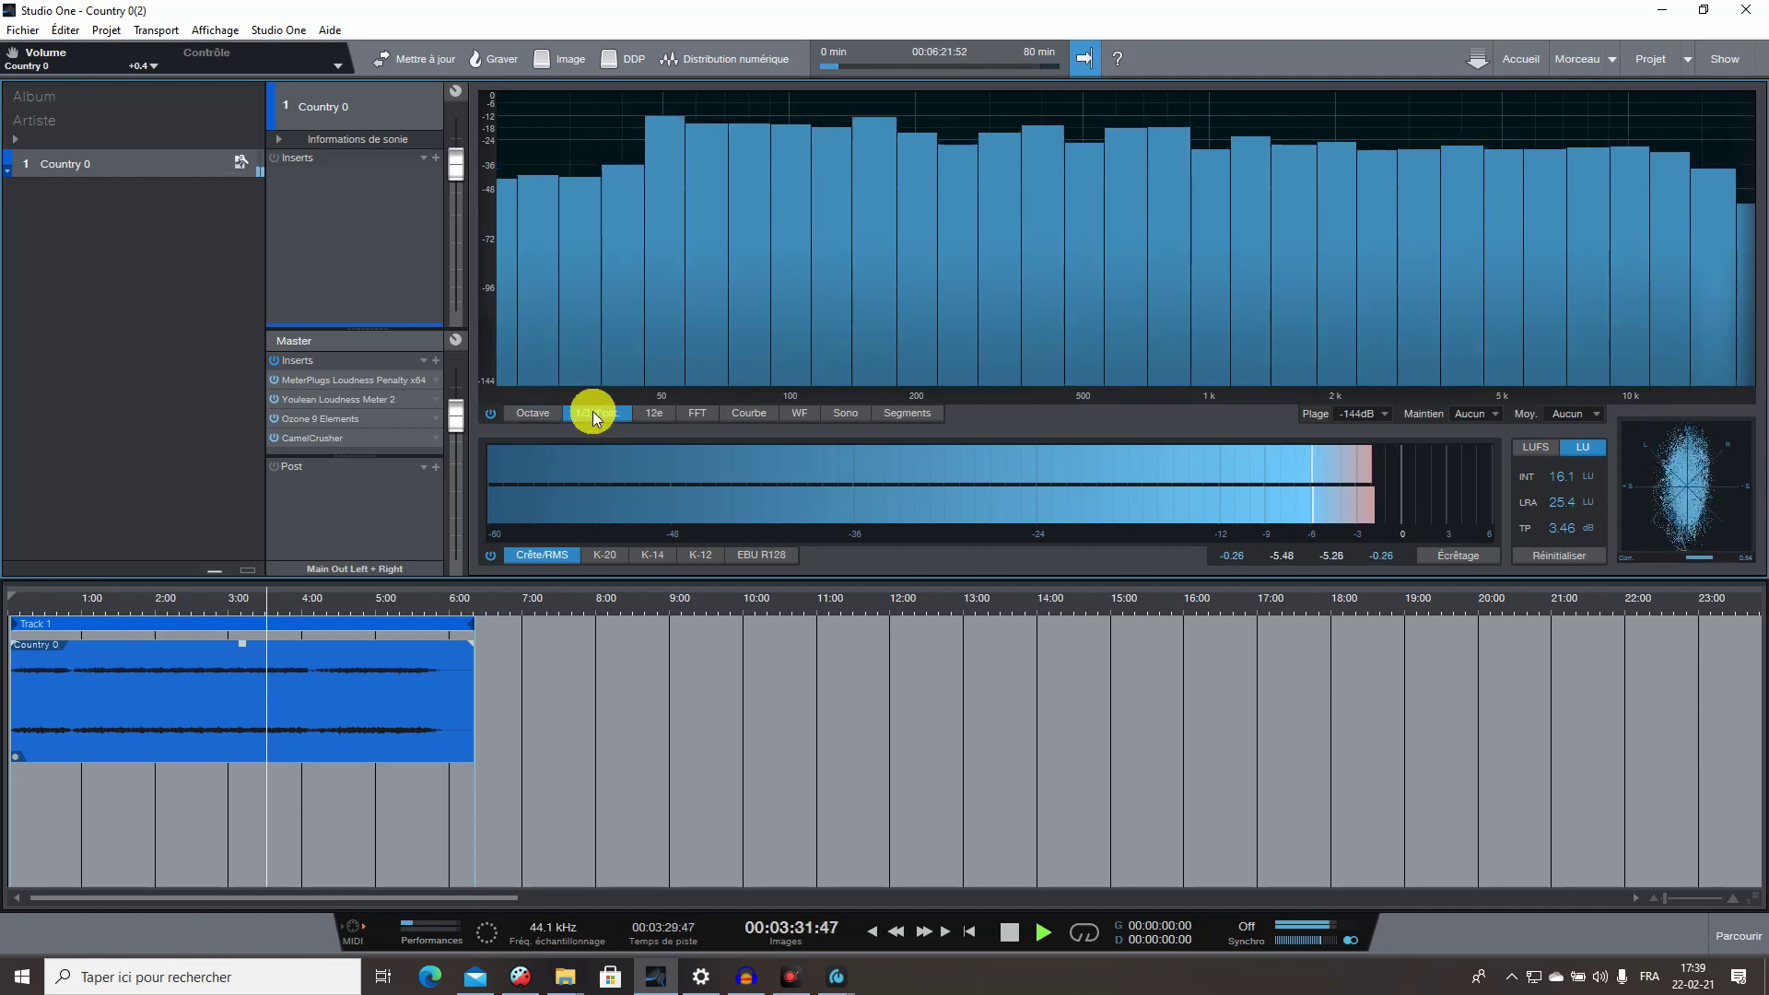
pyautogui.click(650, 412)
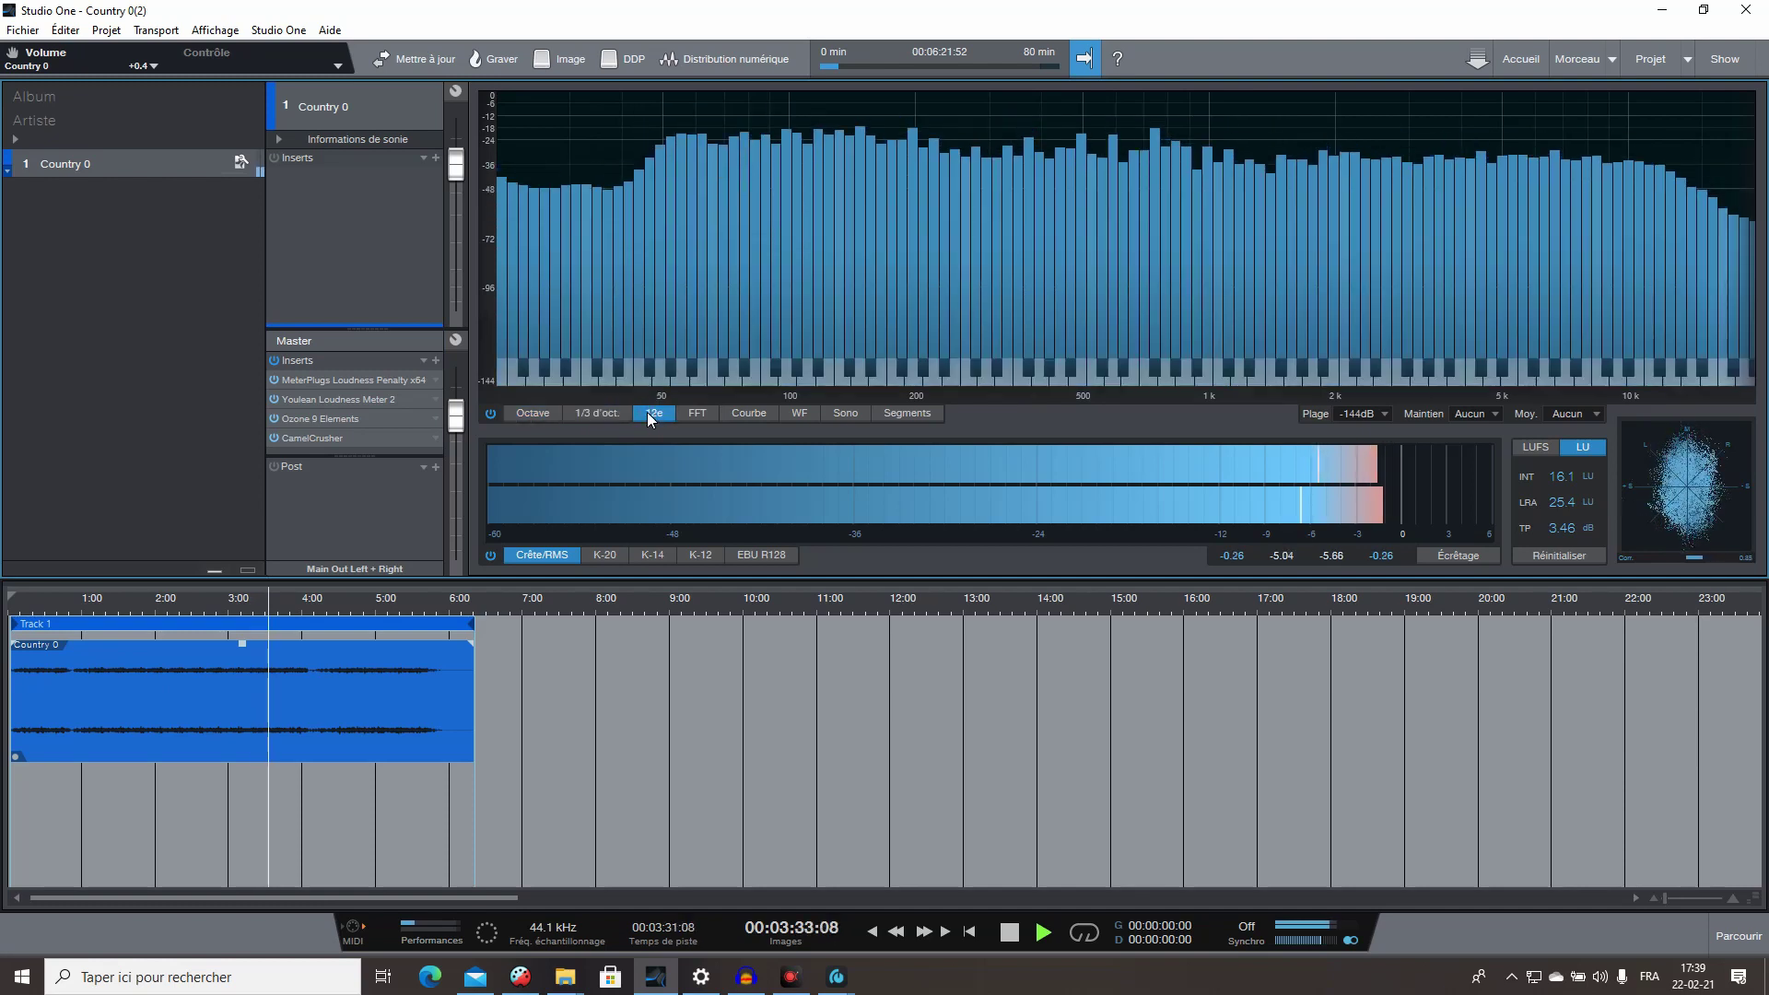
pyautogui.click(706, 415)
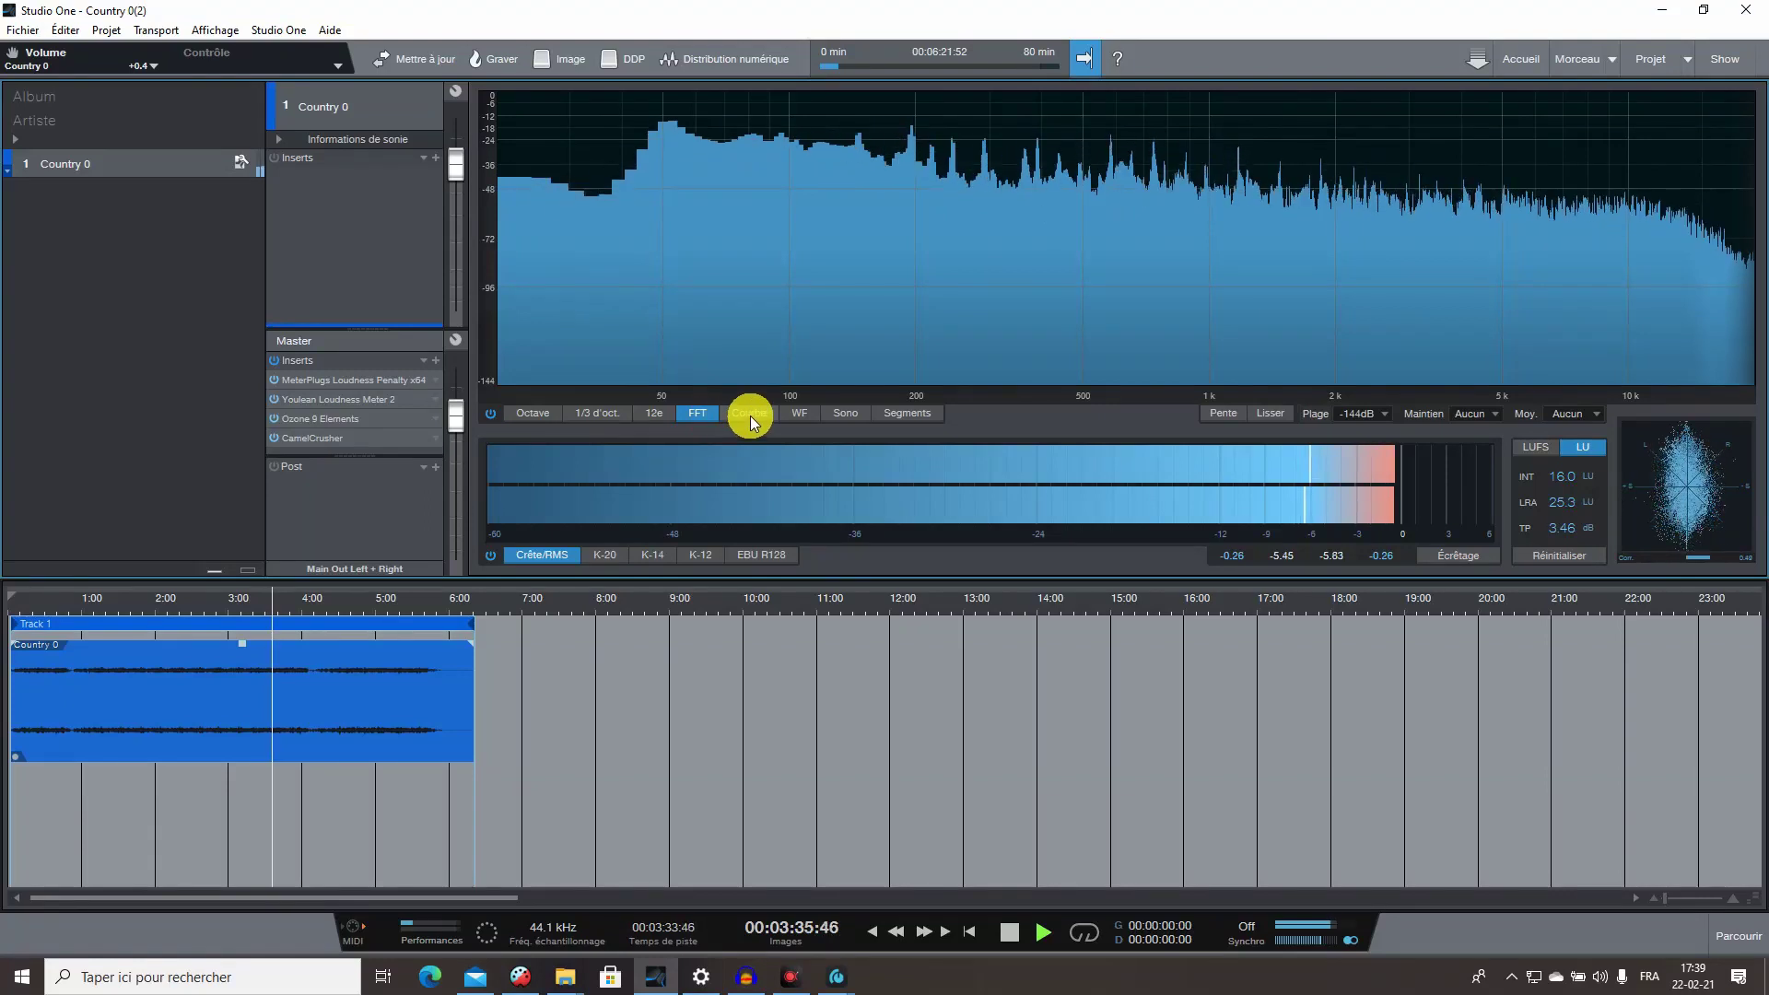
pyautogui.click(749, 413)
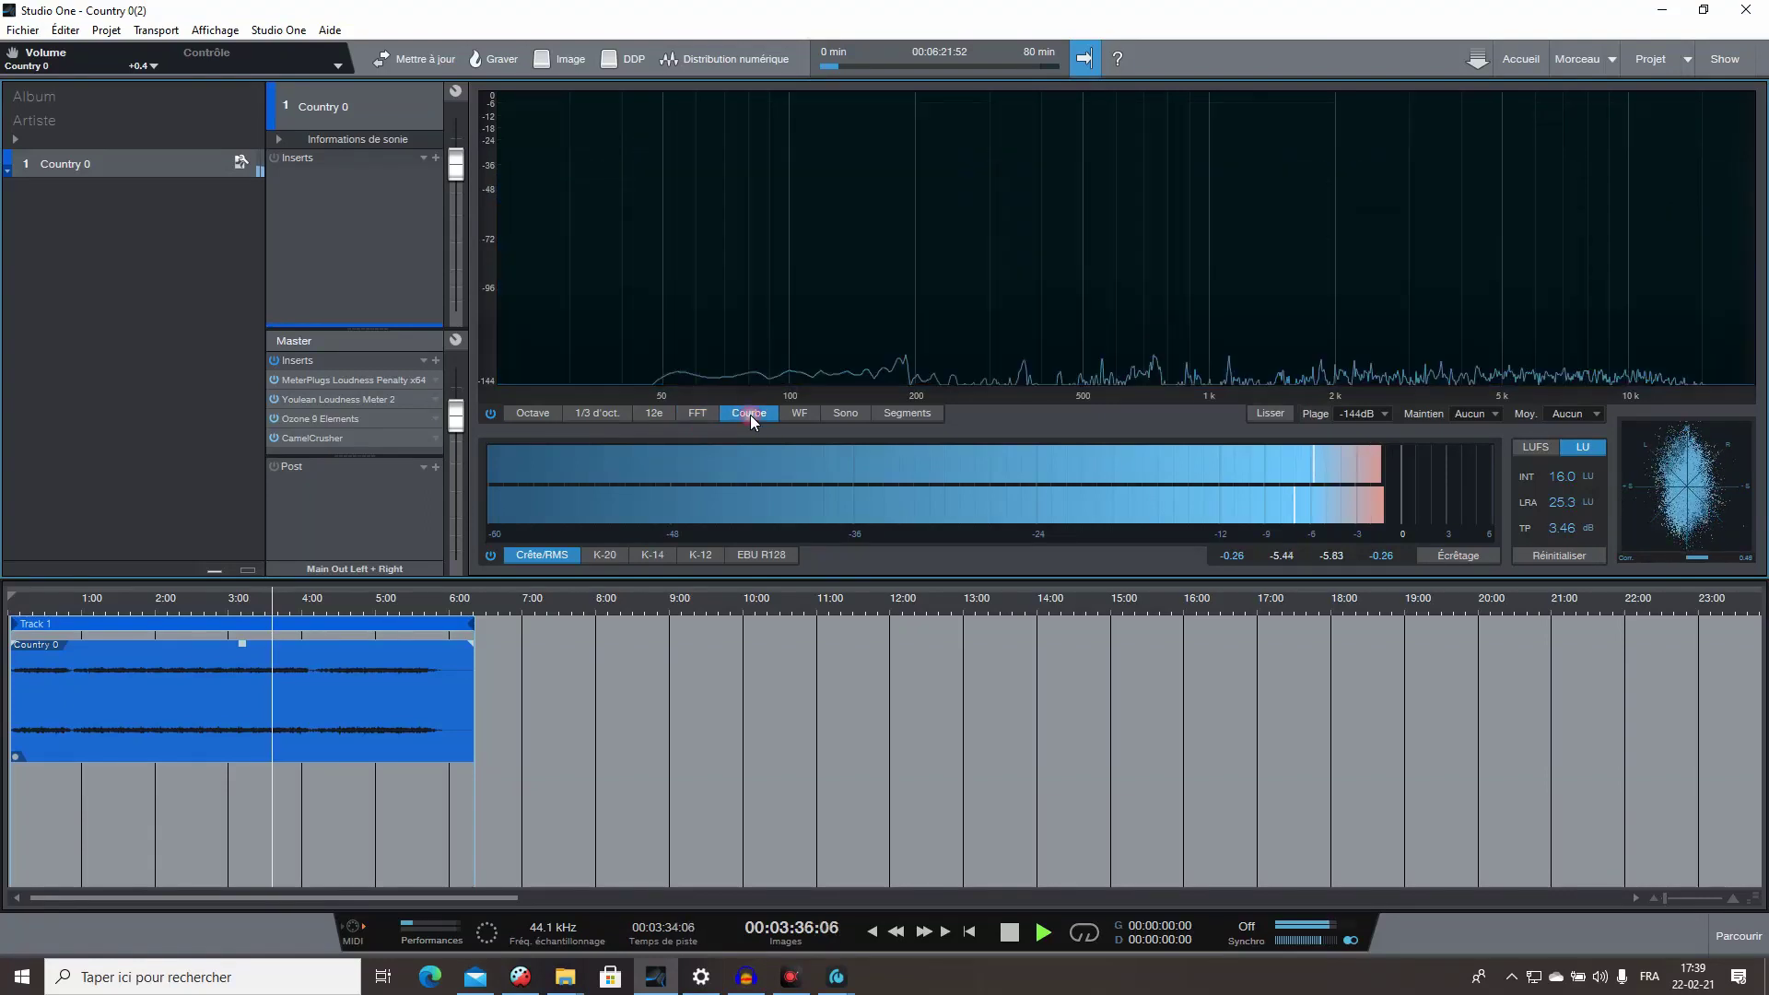
pyautogui.click(798, 417)
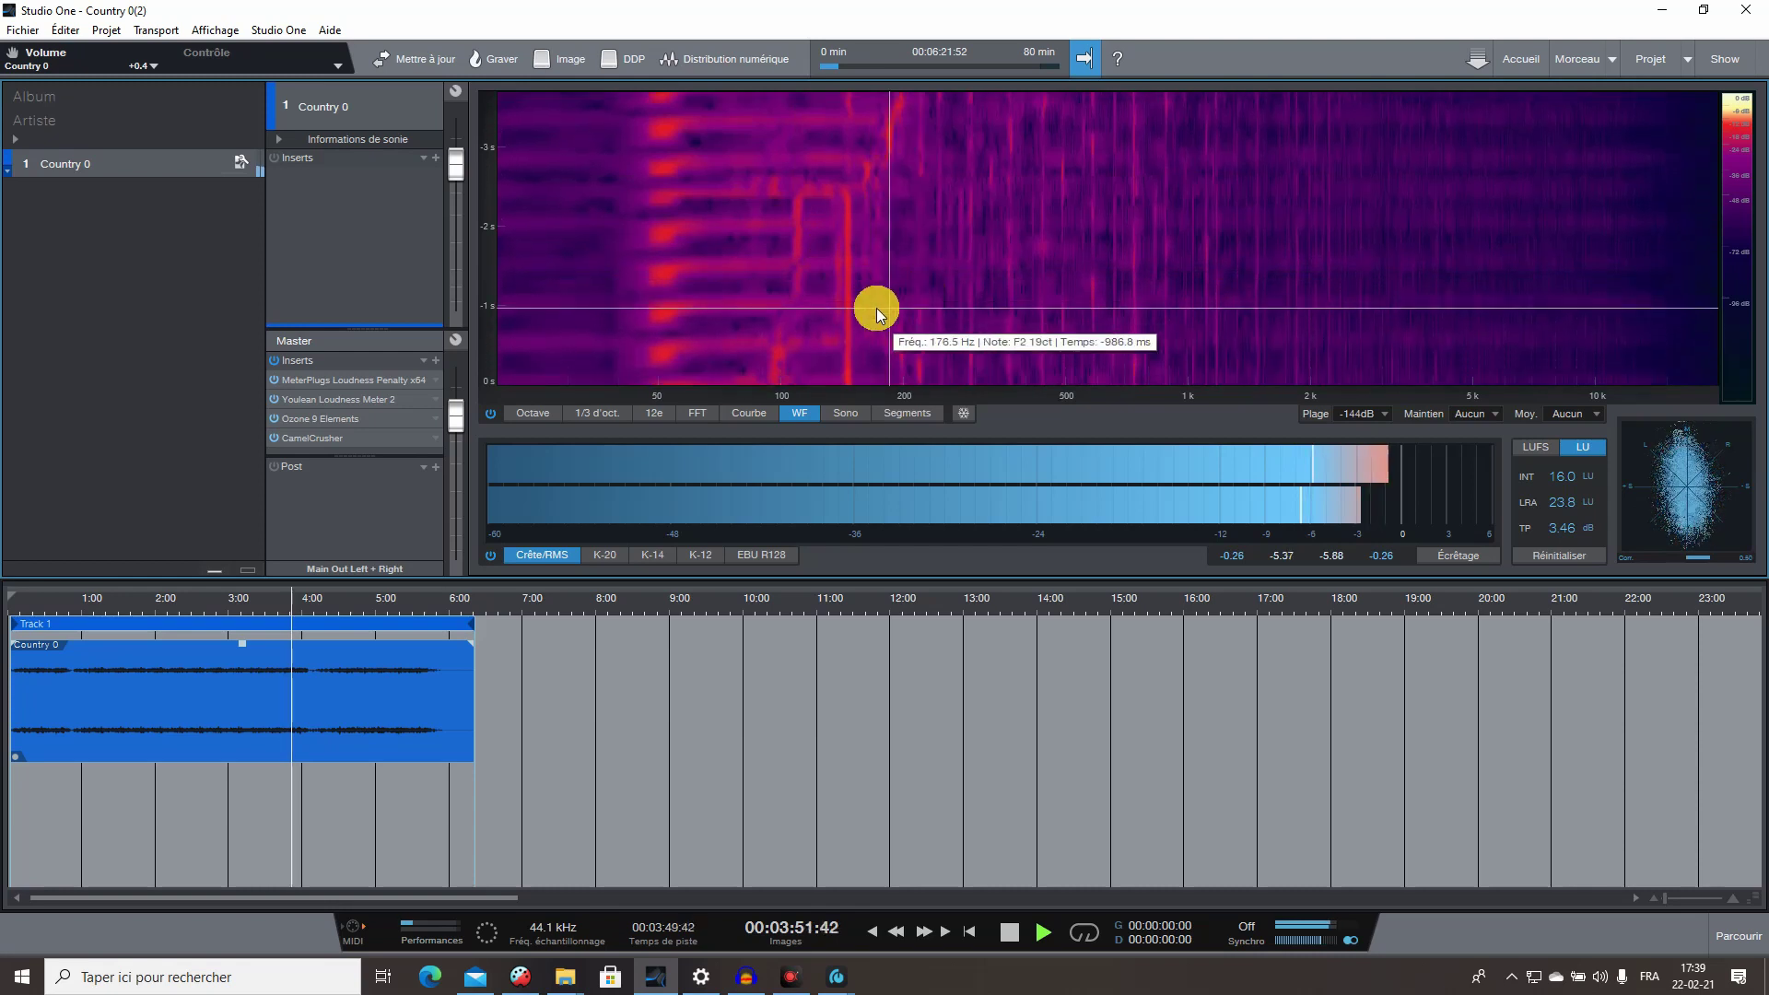
pyautogui.click(846, 413)
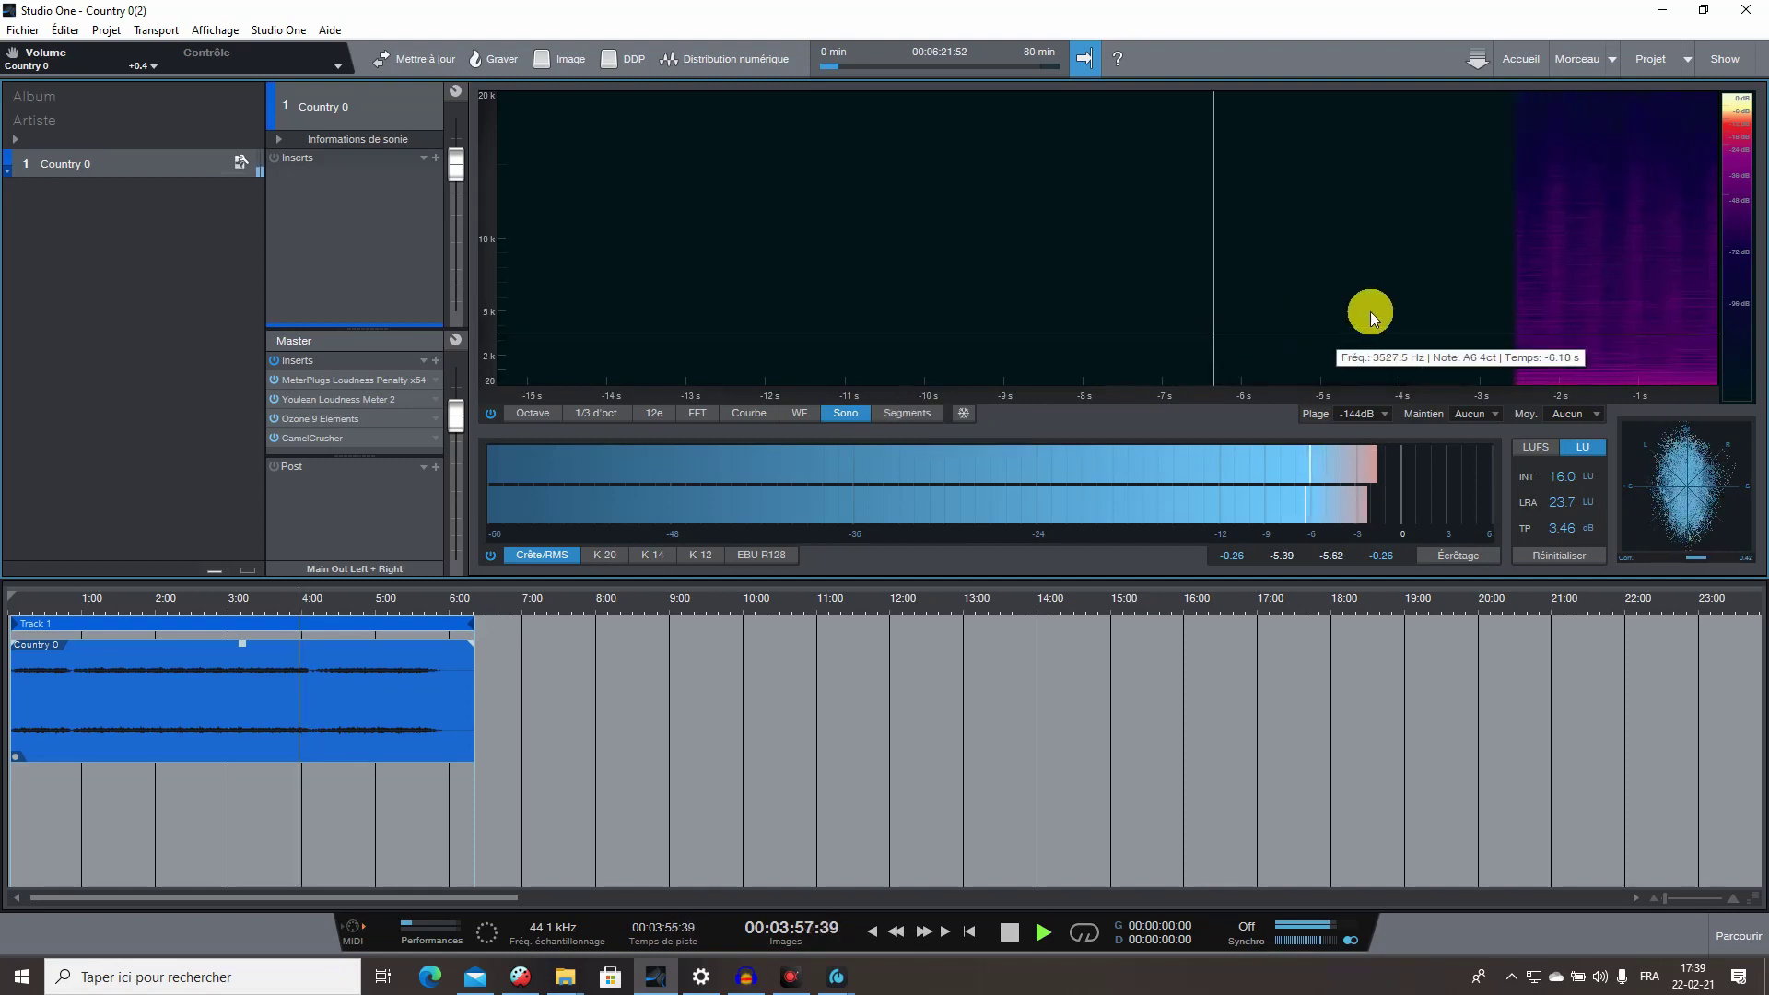
pyautogui.click(900, 416)
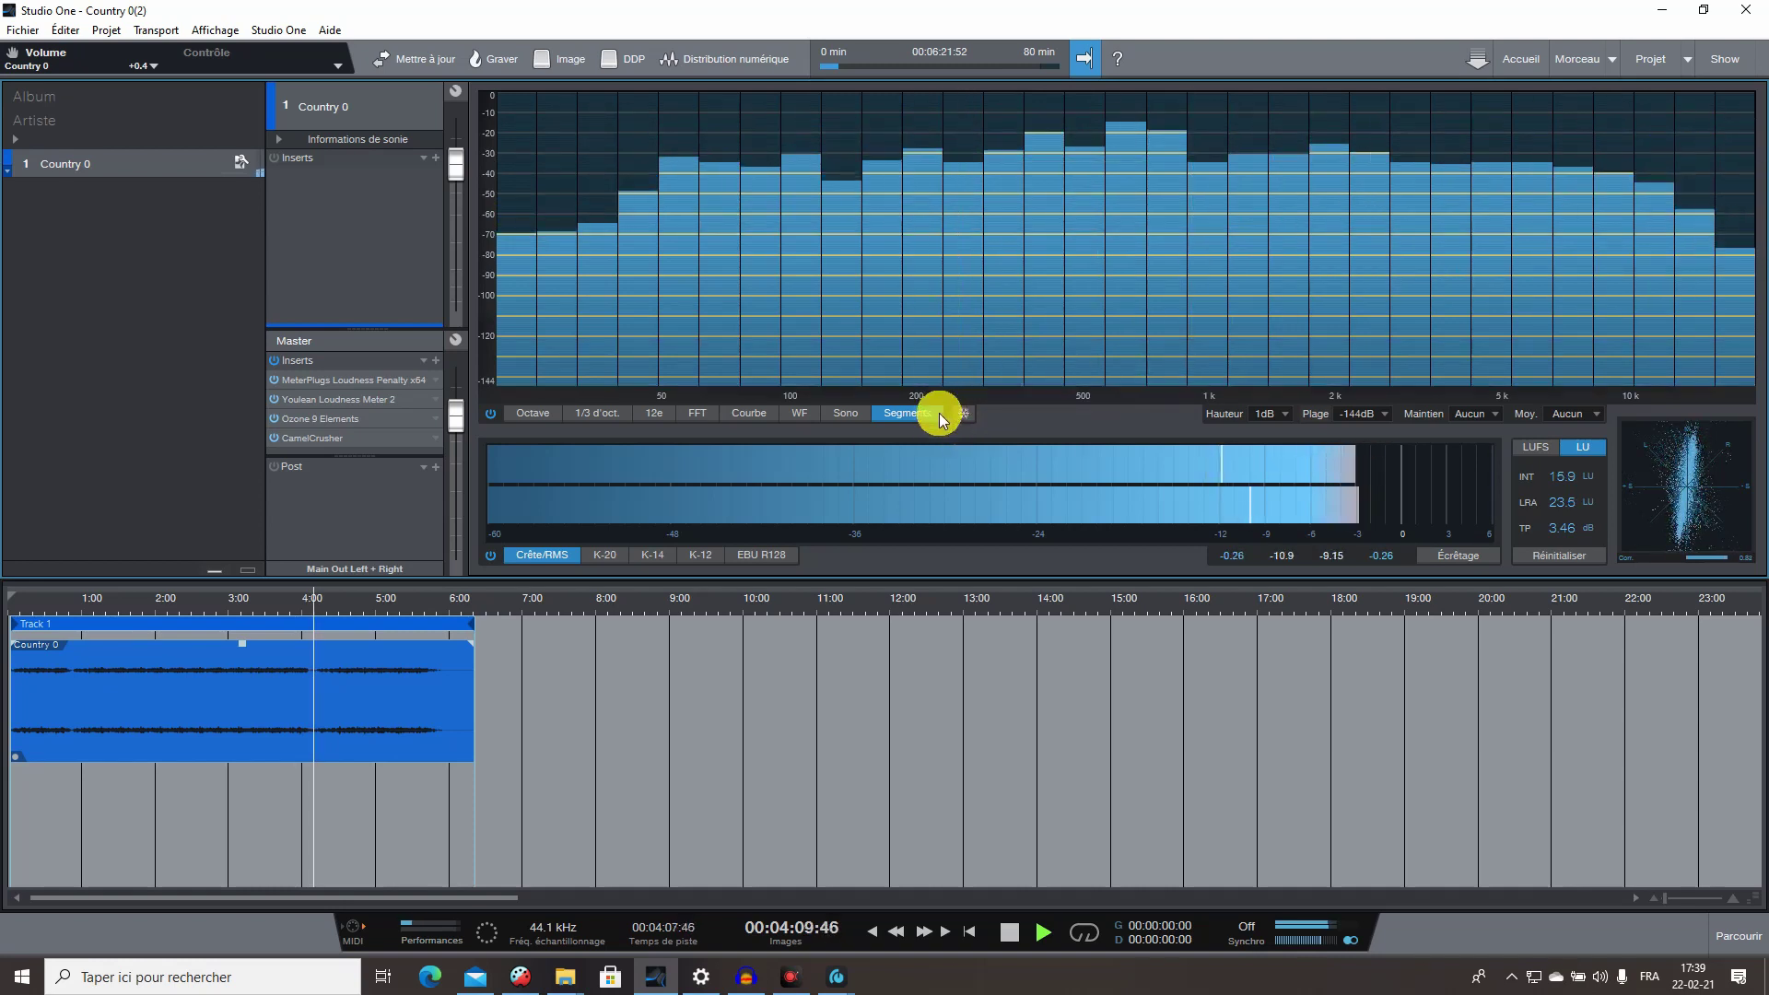
pyautogui.click(649, 412)
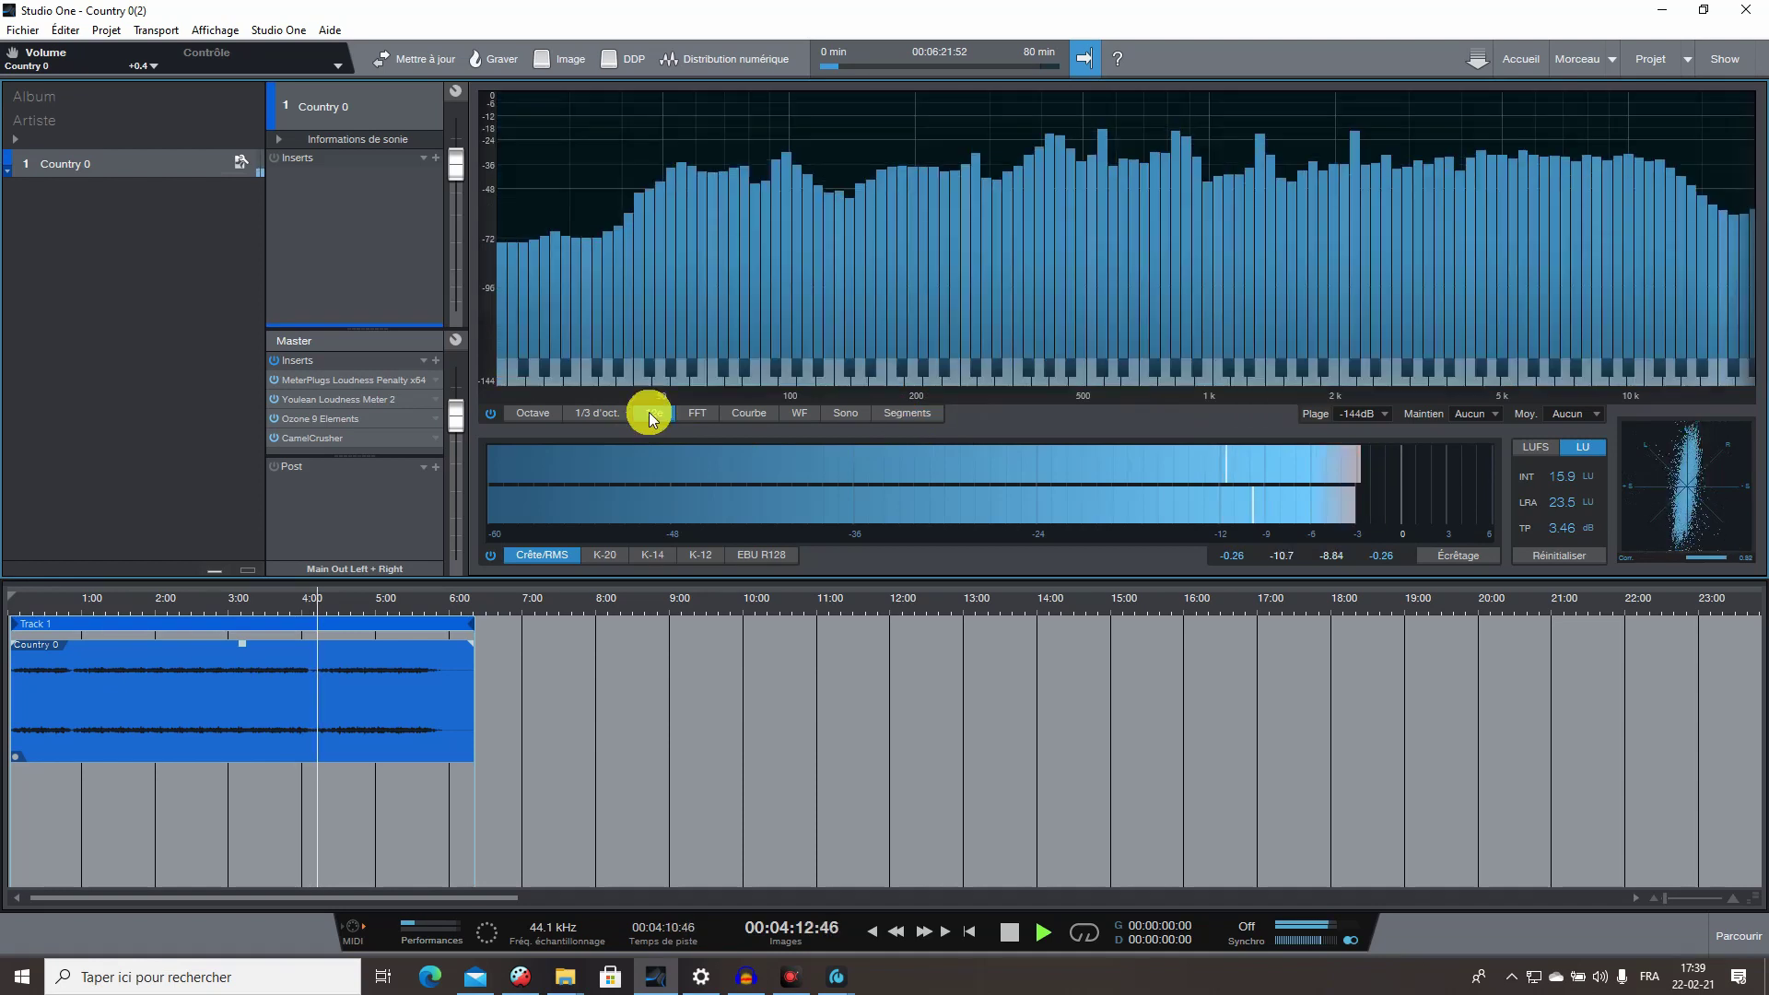
# Compare the level meter's K-20, K-14, K-12 and EBU R128 scales, return to K-20 and display loudness in LUFS.
pyautogui.click(604, 555)
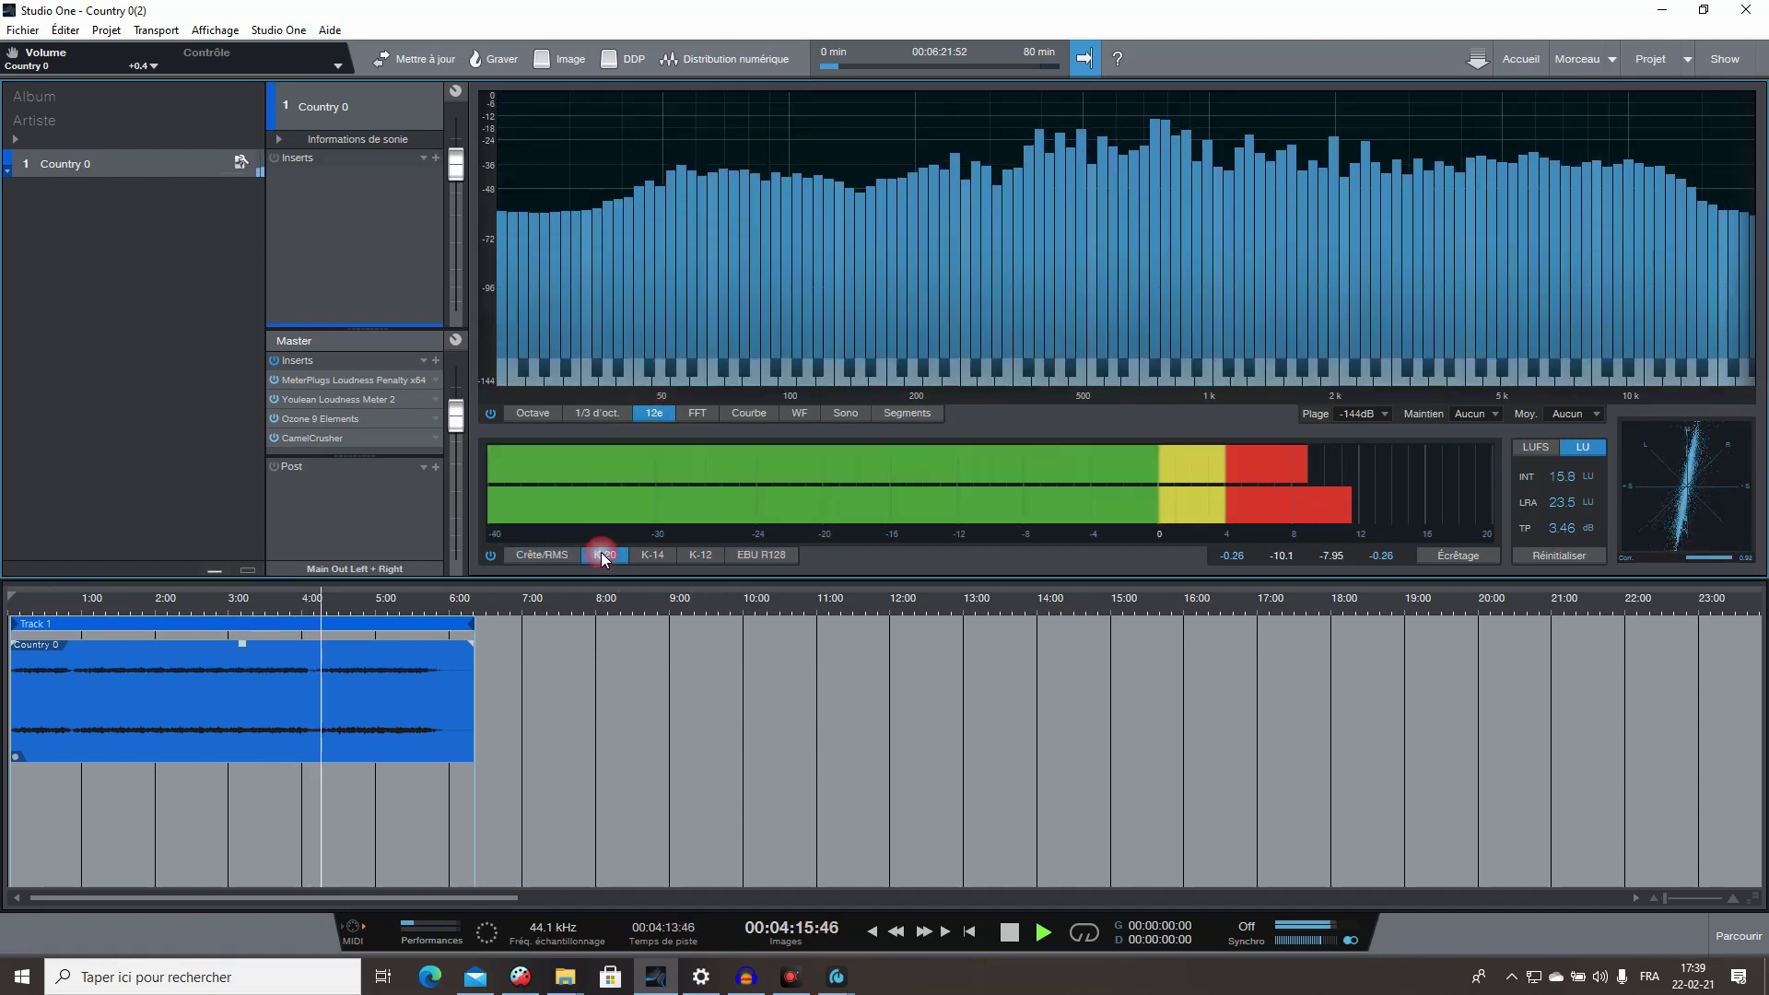
pyautogui.click(654, 554)
pyautogui.click(704, 556)
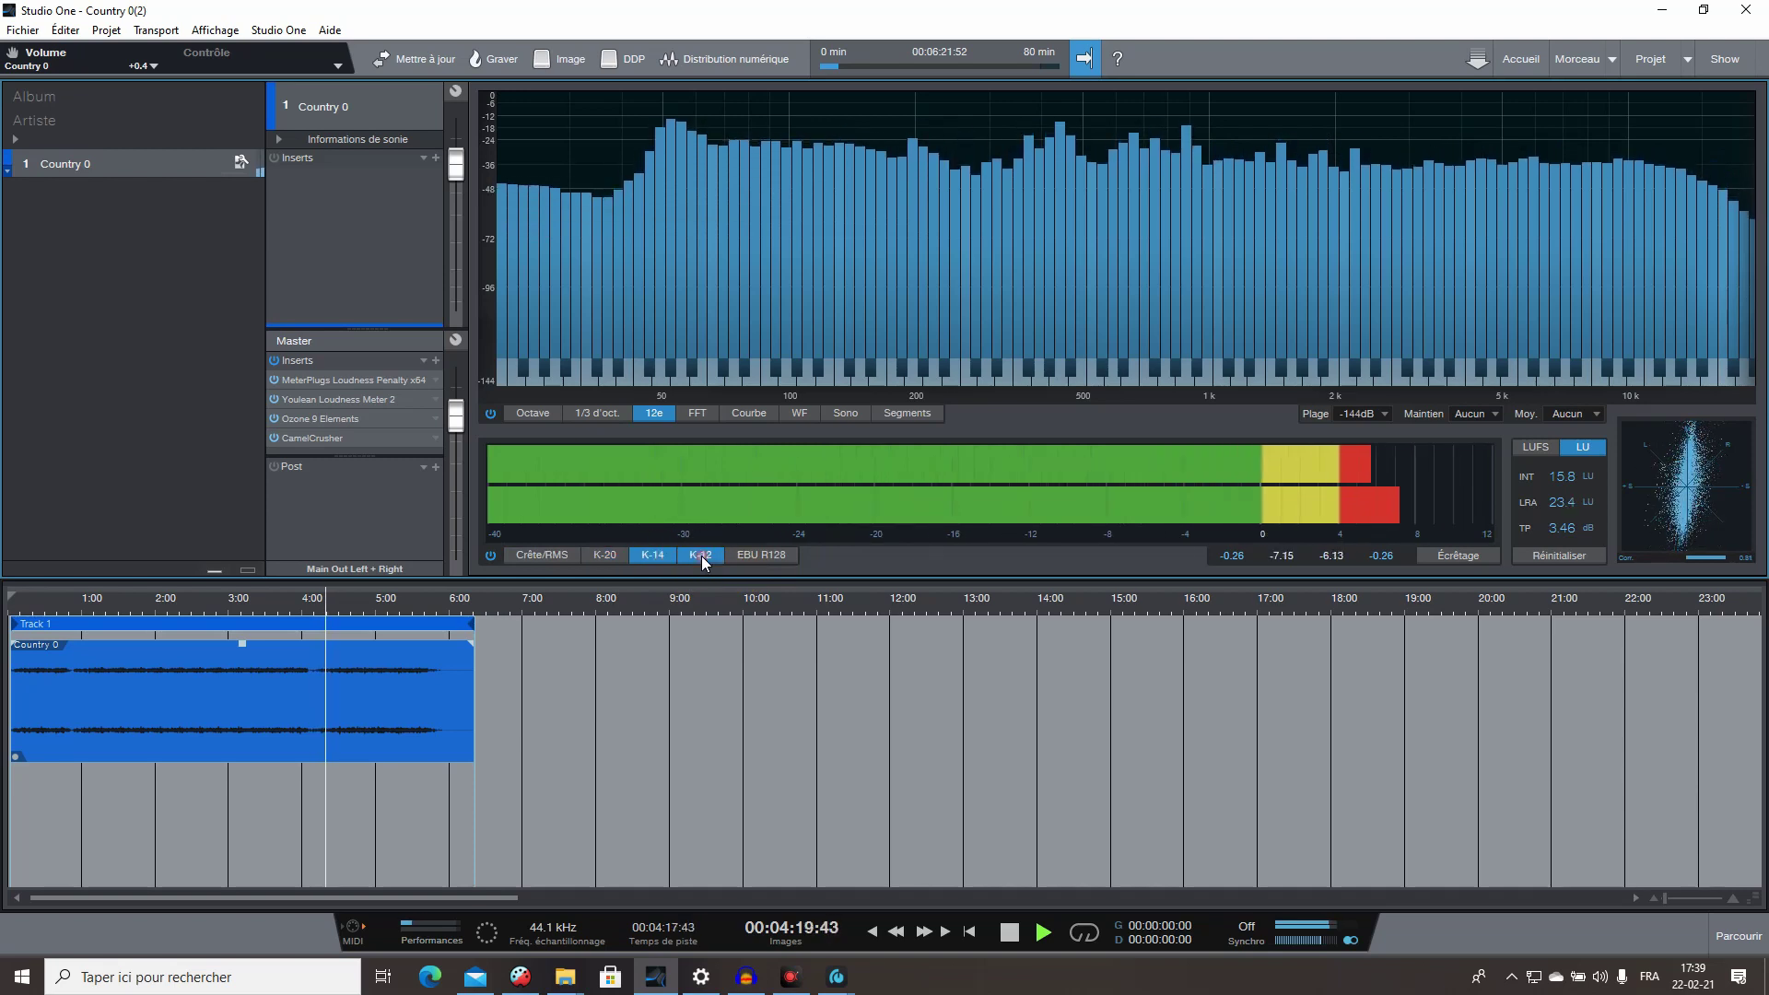
pyautogui.click(757, 555)
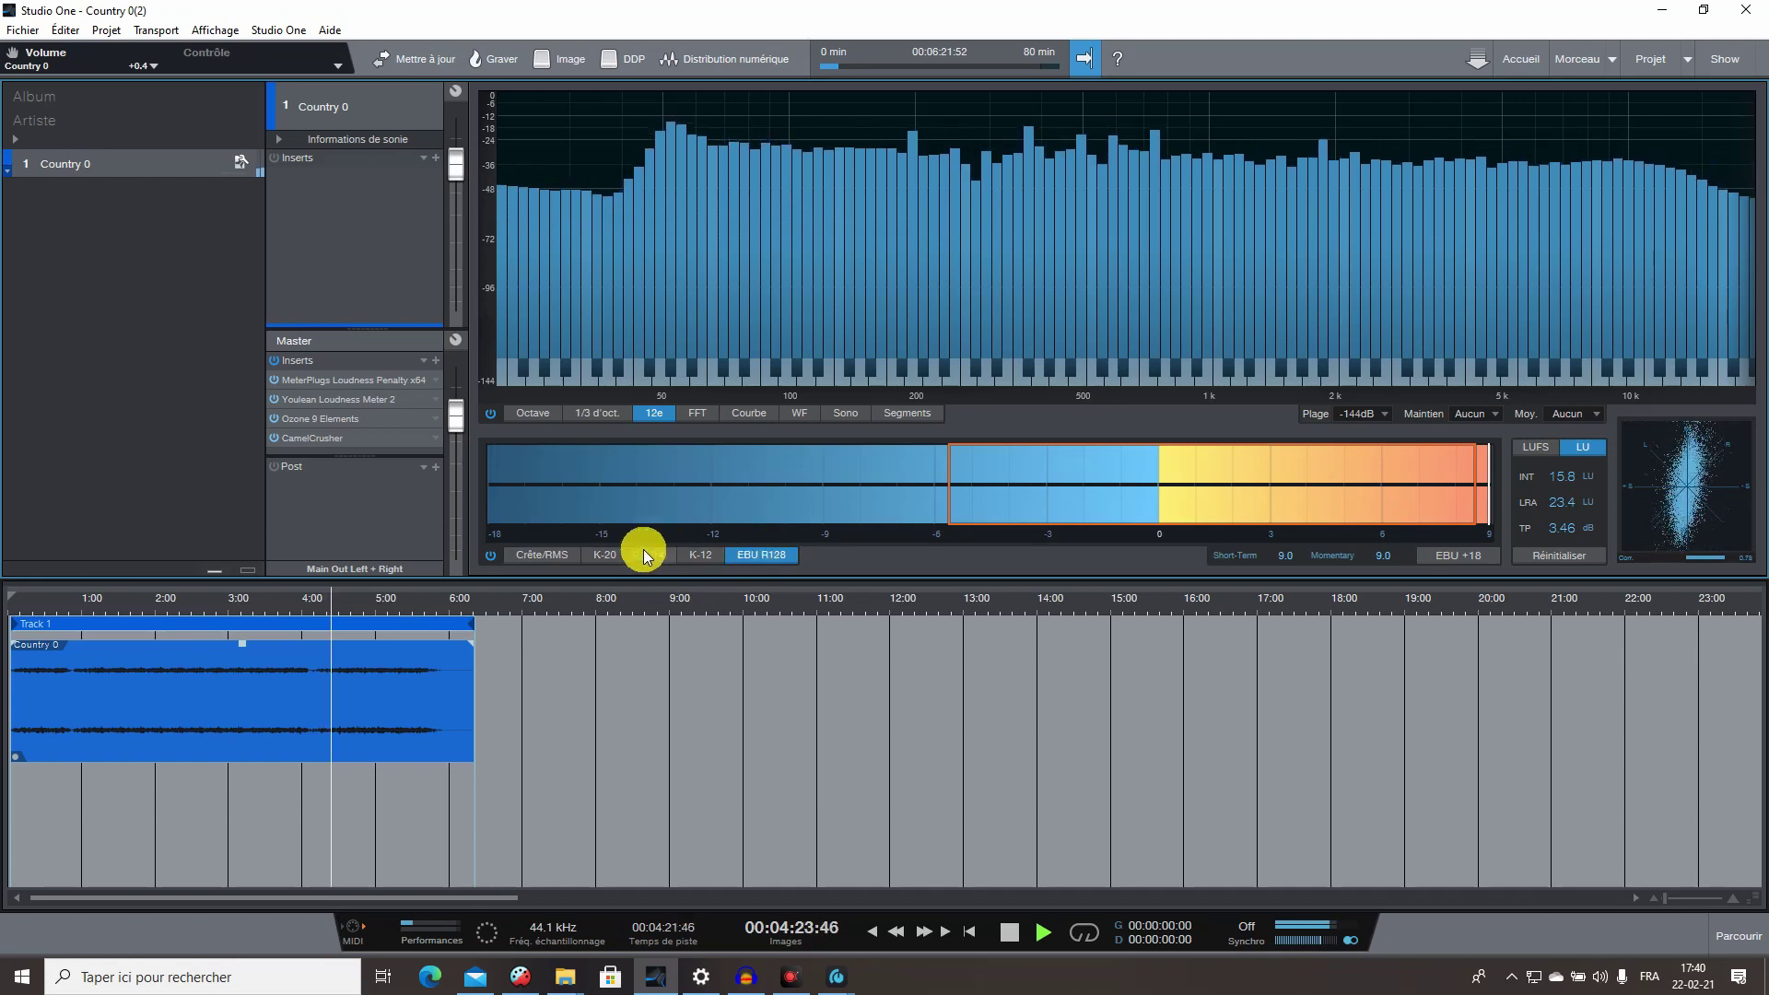
pyautogui.click(601, 555)
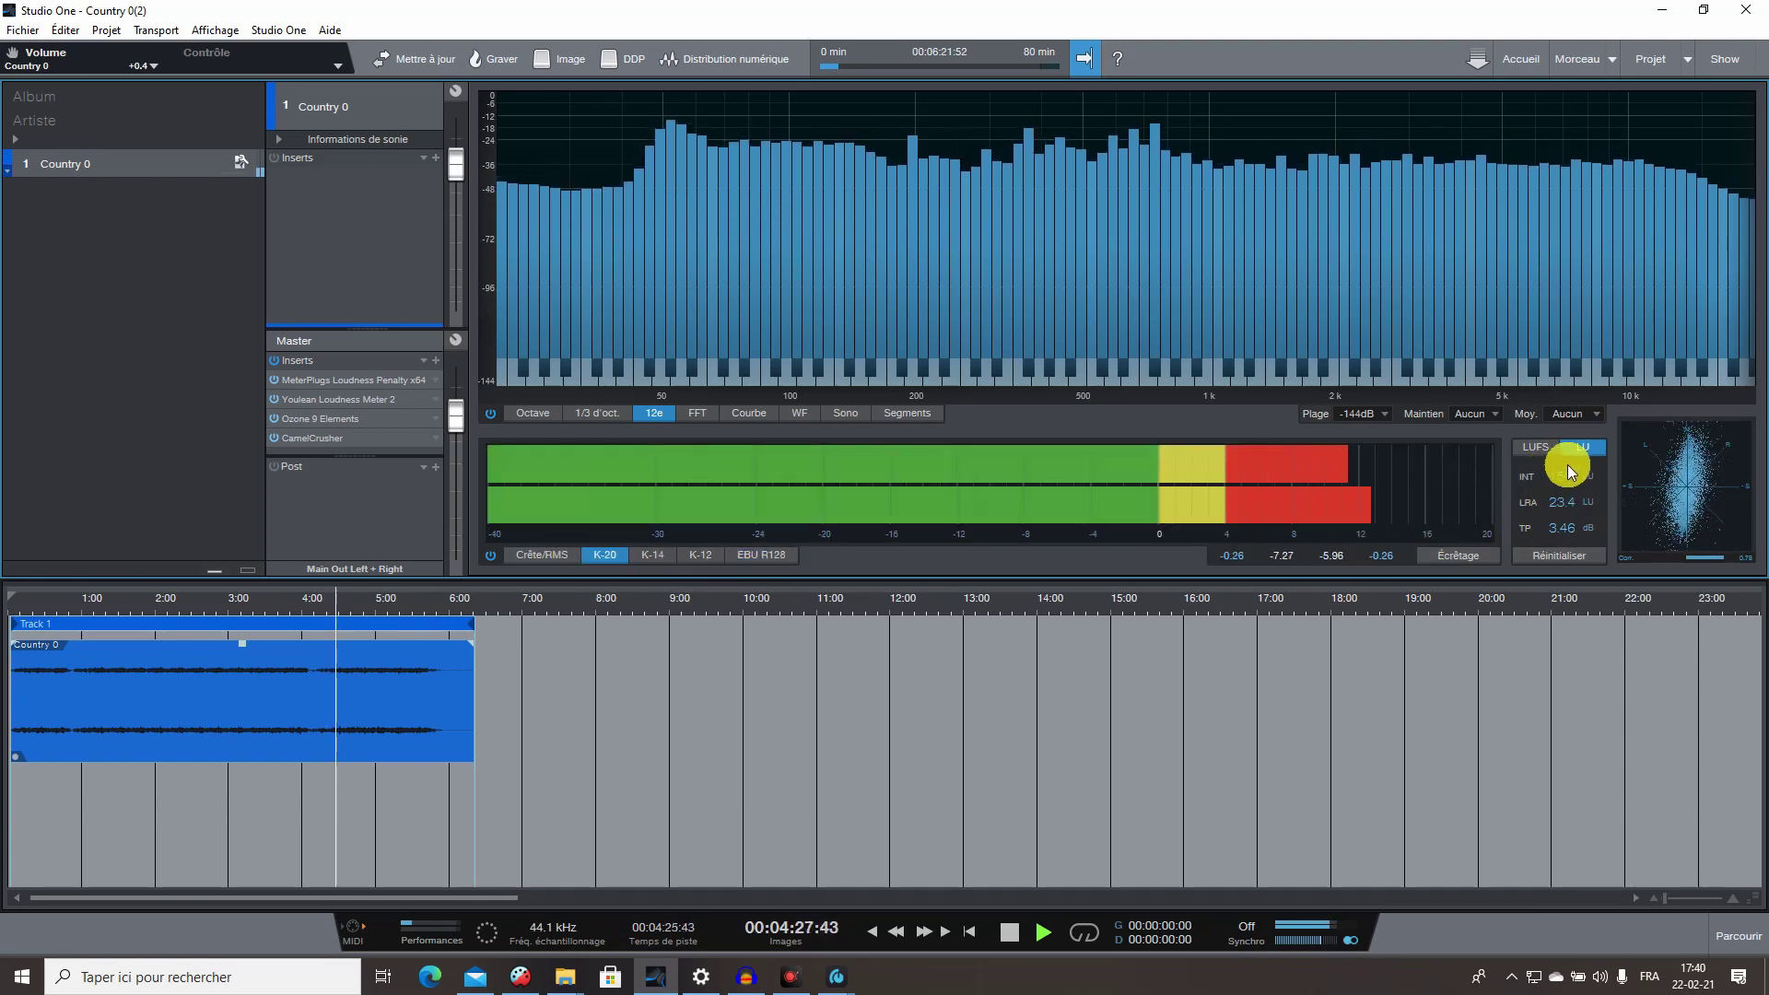
pyautogui.click(1534, 450)
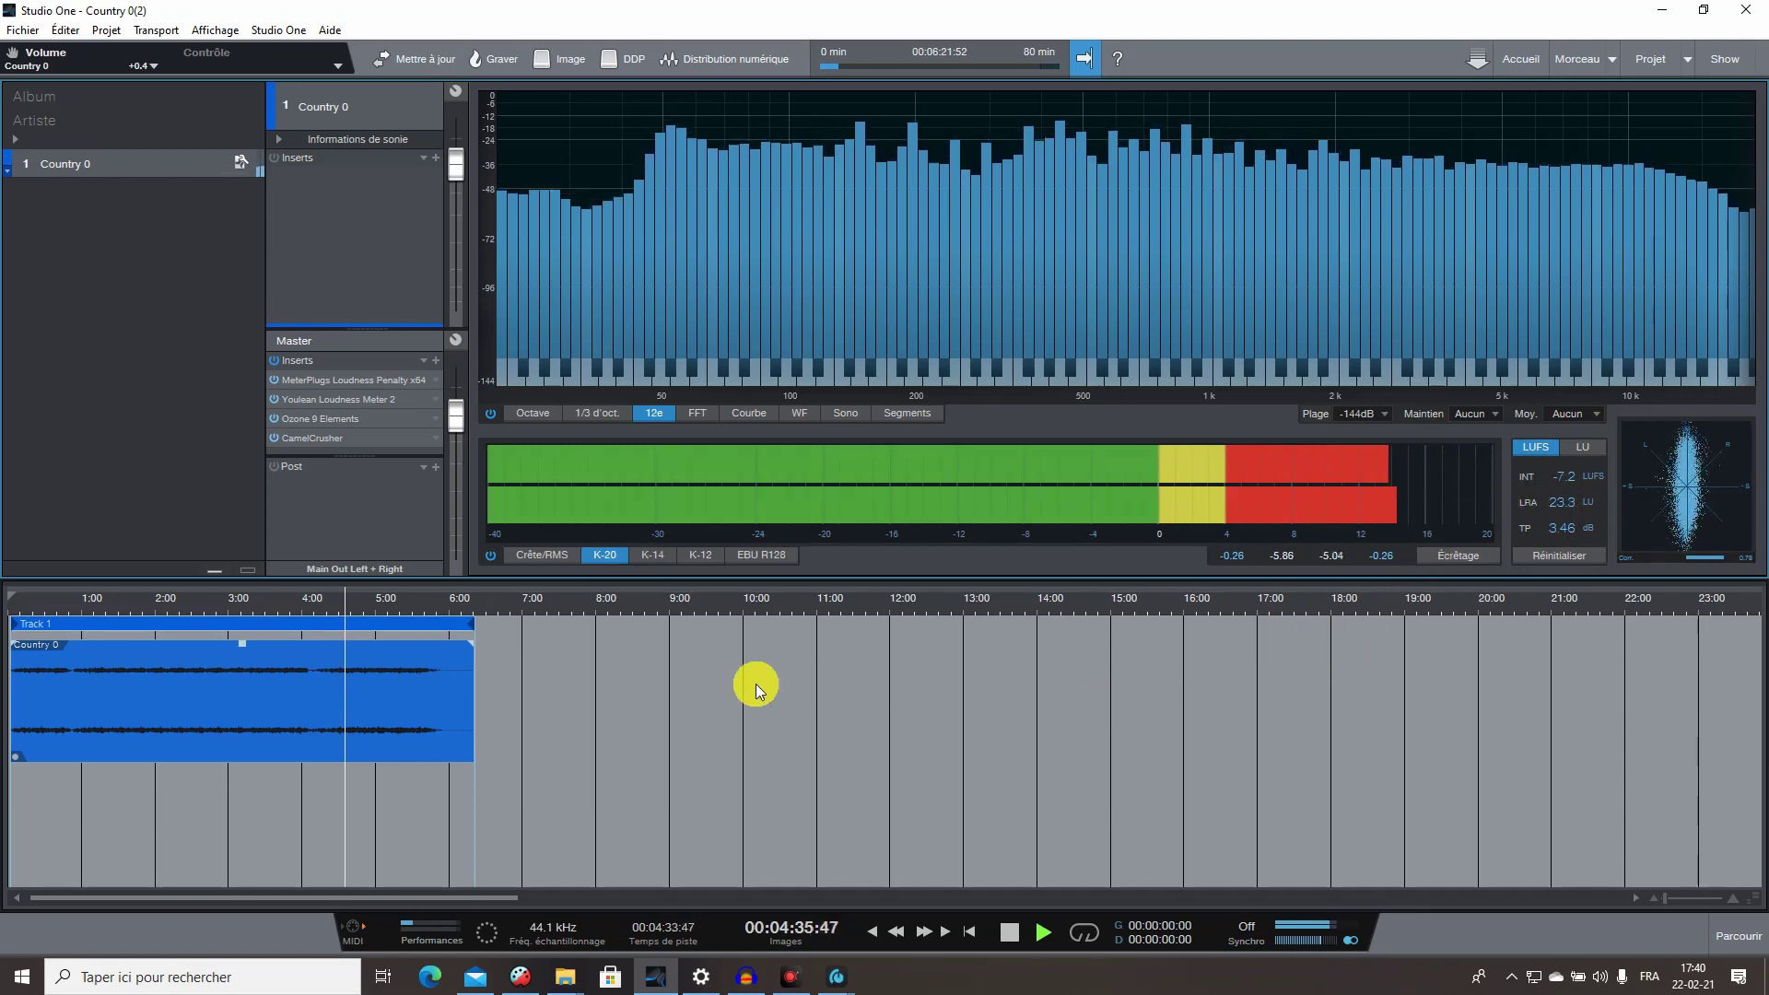
# Check the song's loudness readings in Youlean Loudness Meter 2 on the Master, close the meter and stop playback.
pyautogui.doubleClick(345, 398)
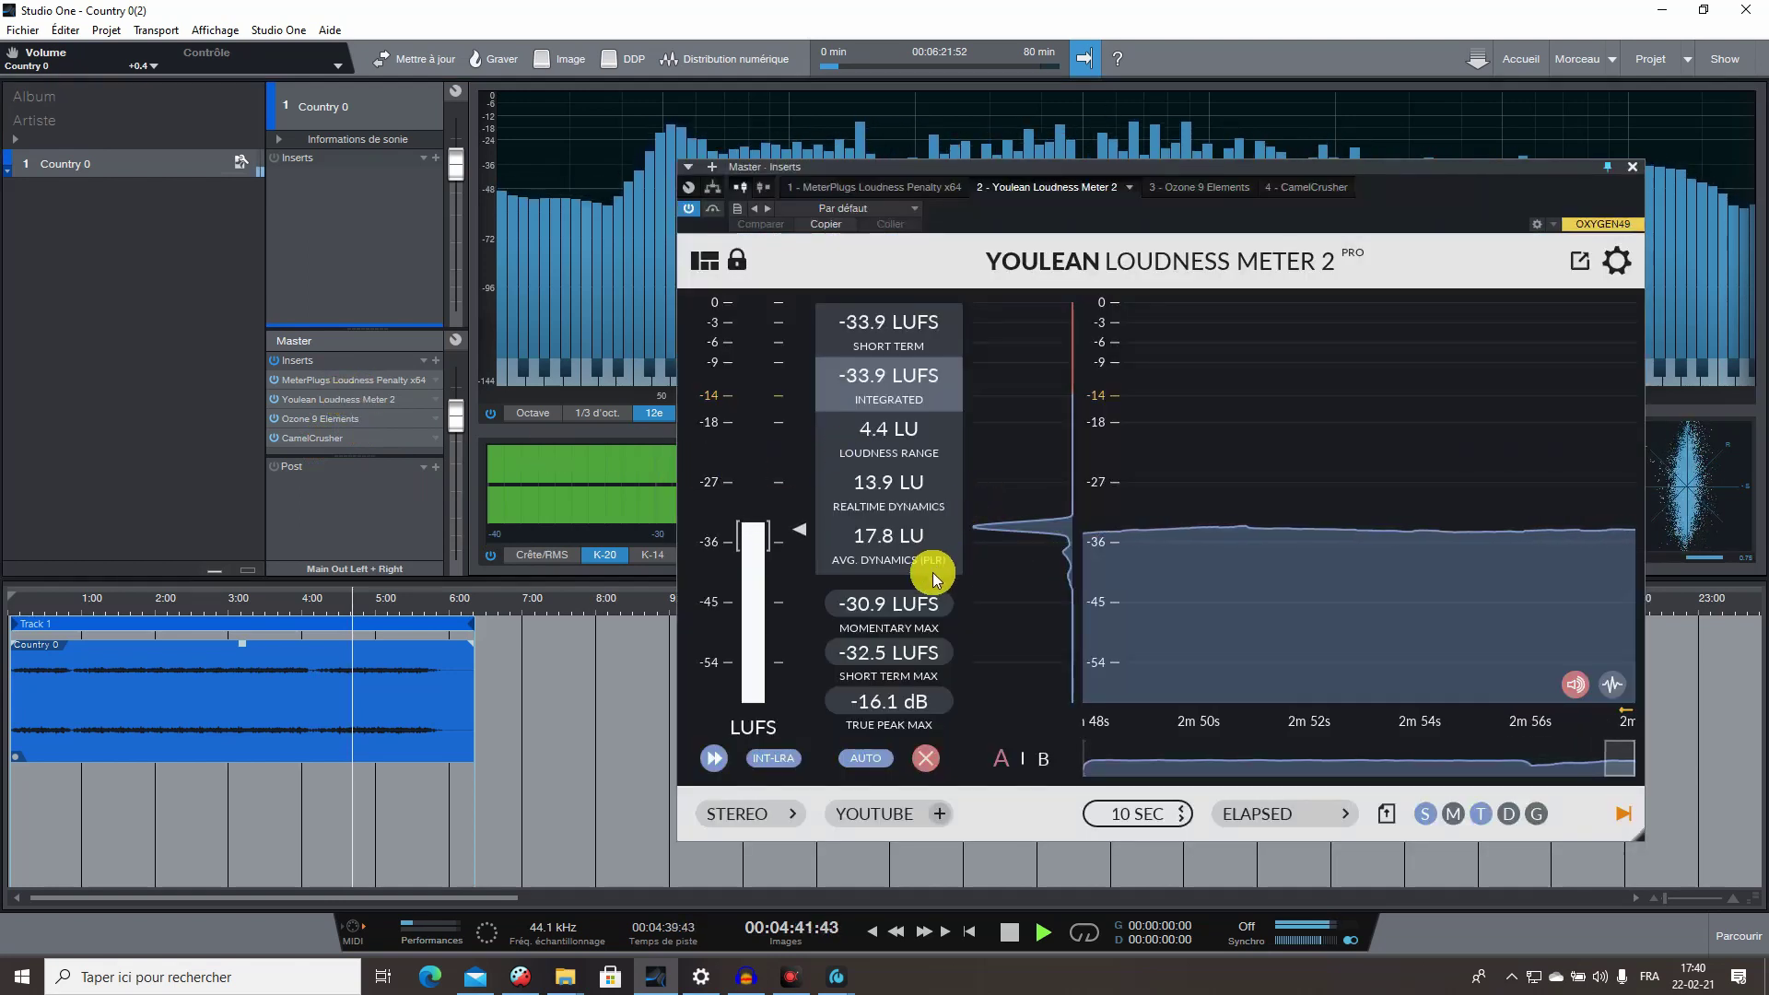
pyautogui.click(1632, 167)
pyautogui.click(1011, 934)
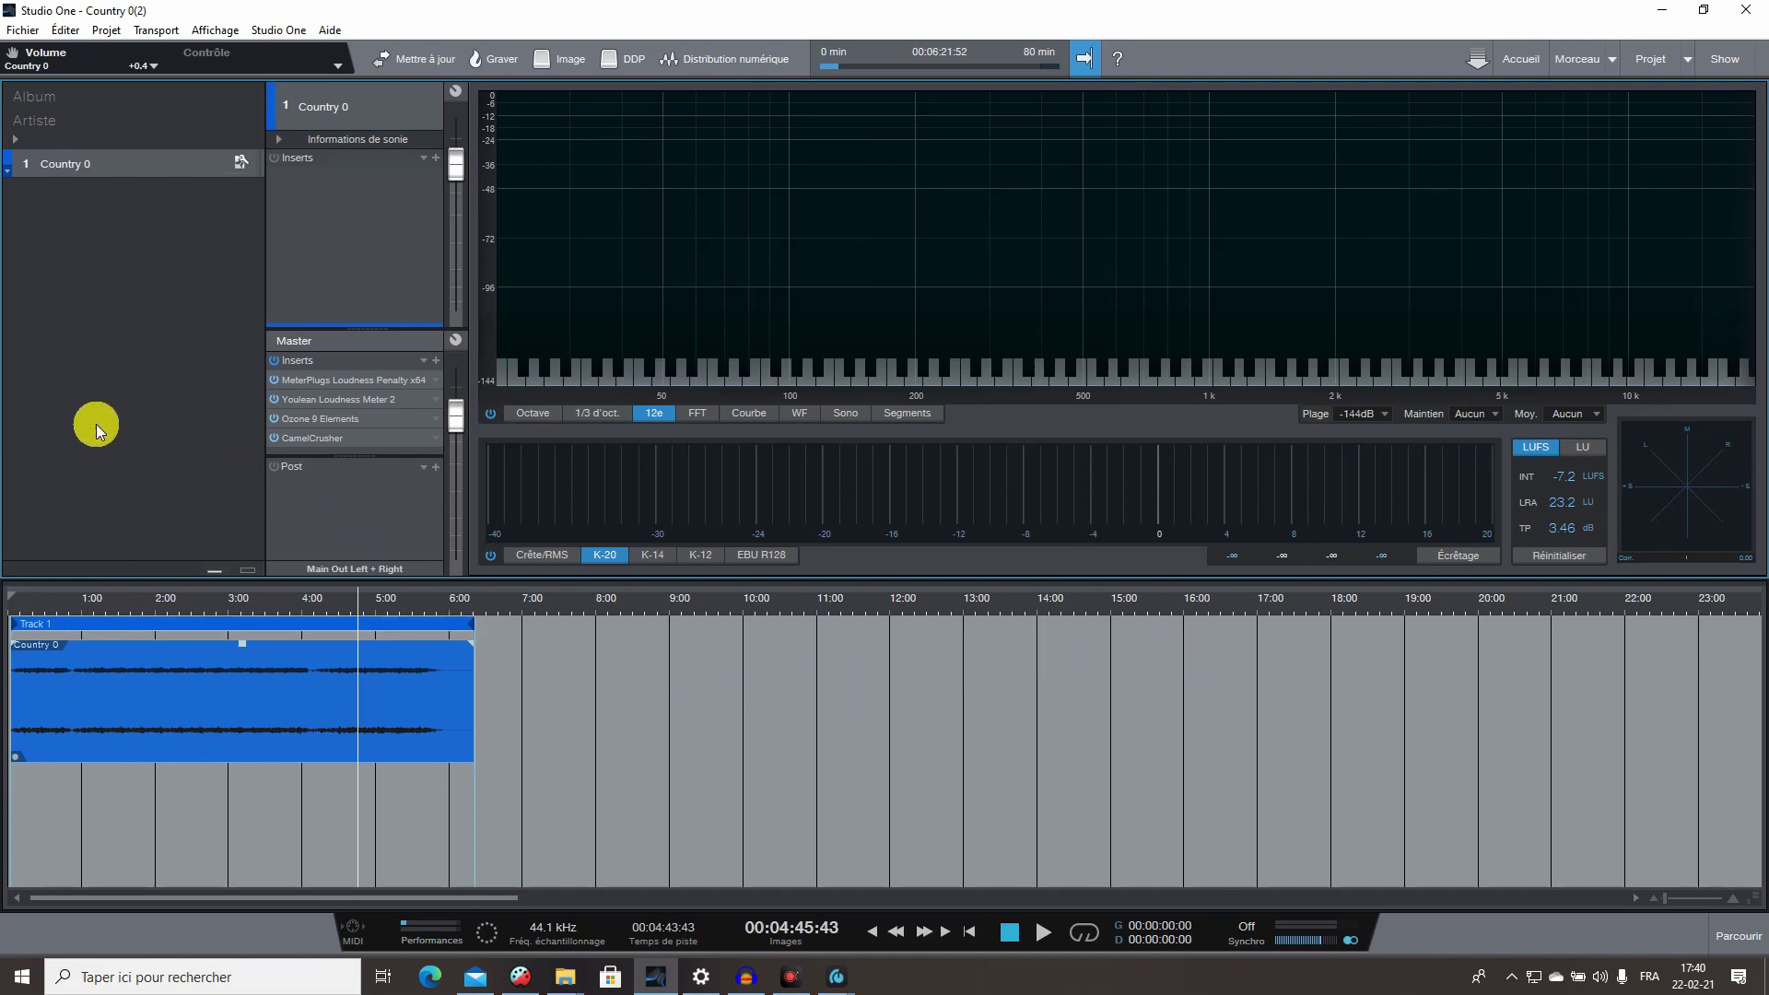
# Open the album's Artist field and its additional information for the Country 0 project.
pyautogui.click(74, 119)
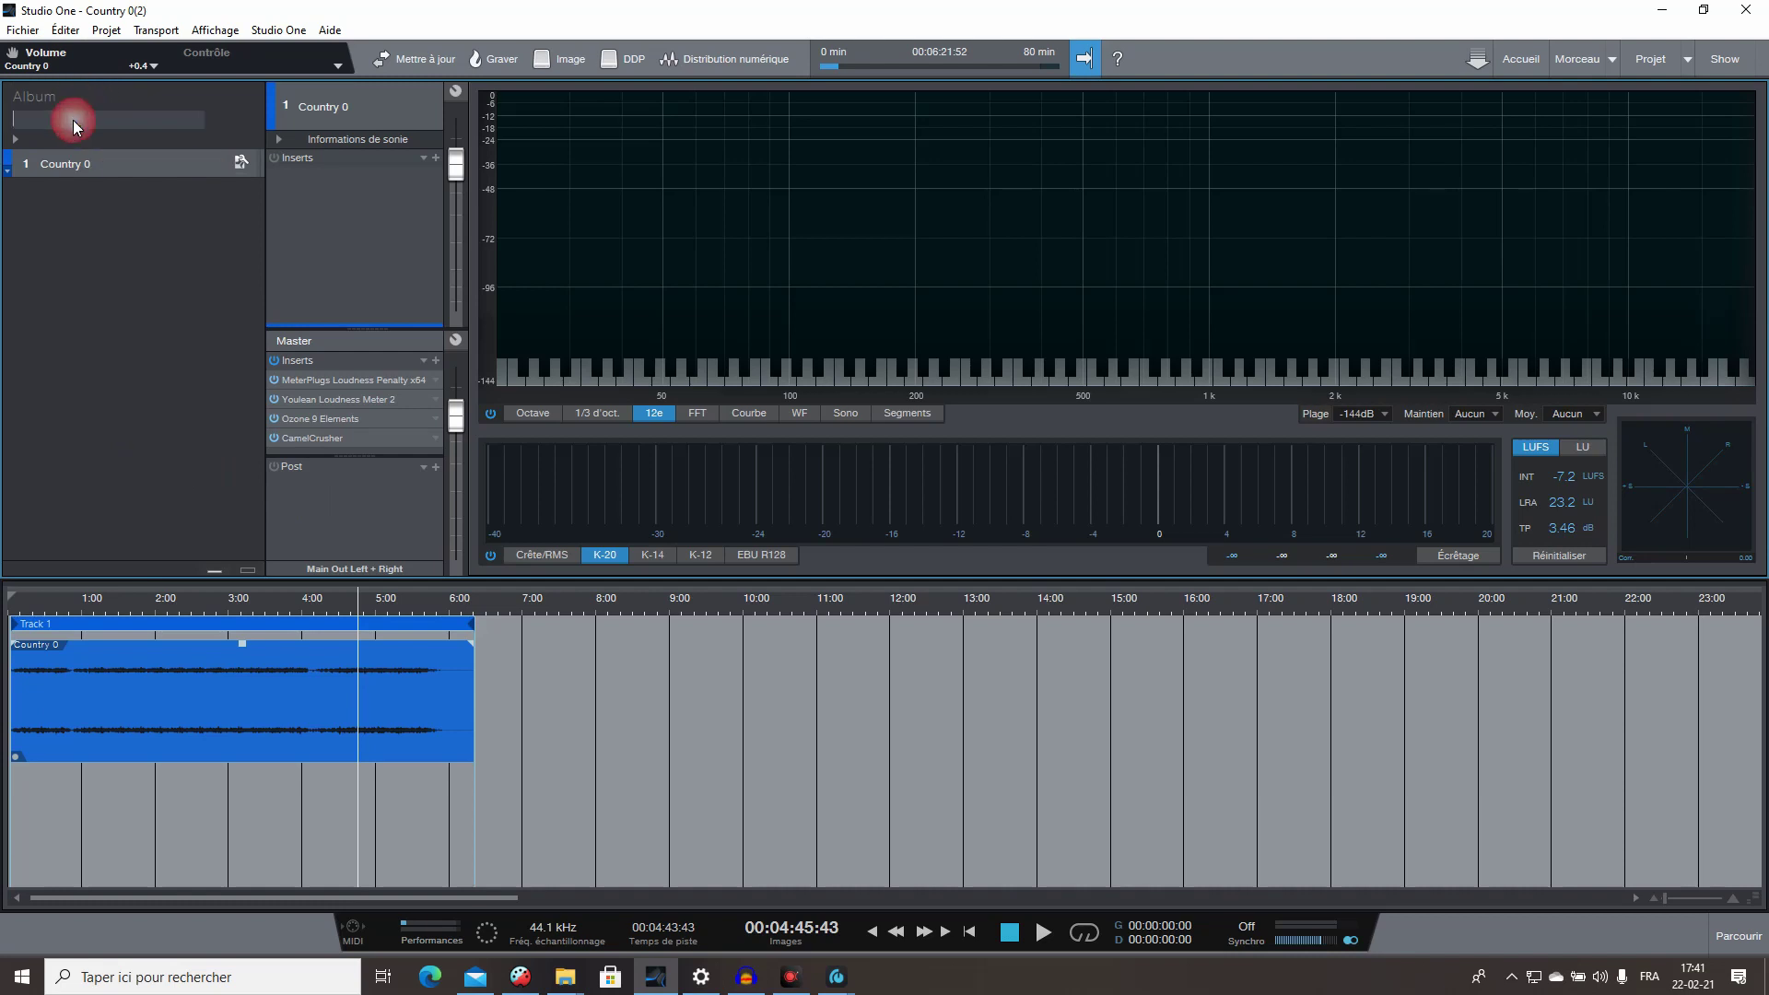
pyautogui.click(16, 139)
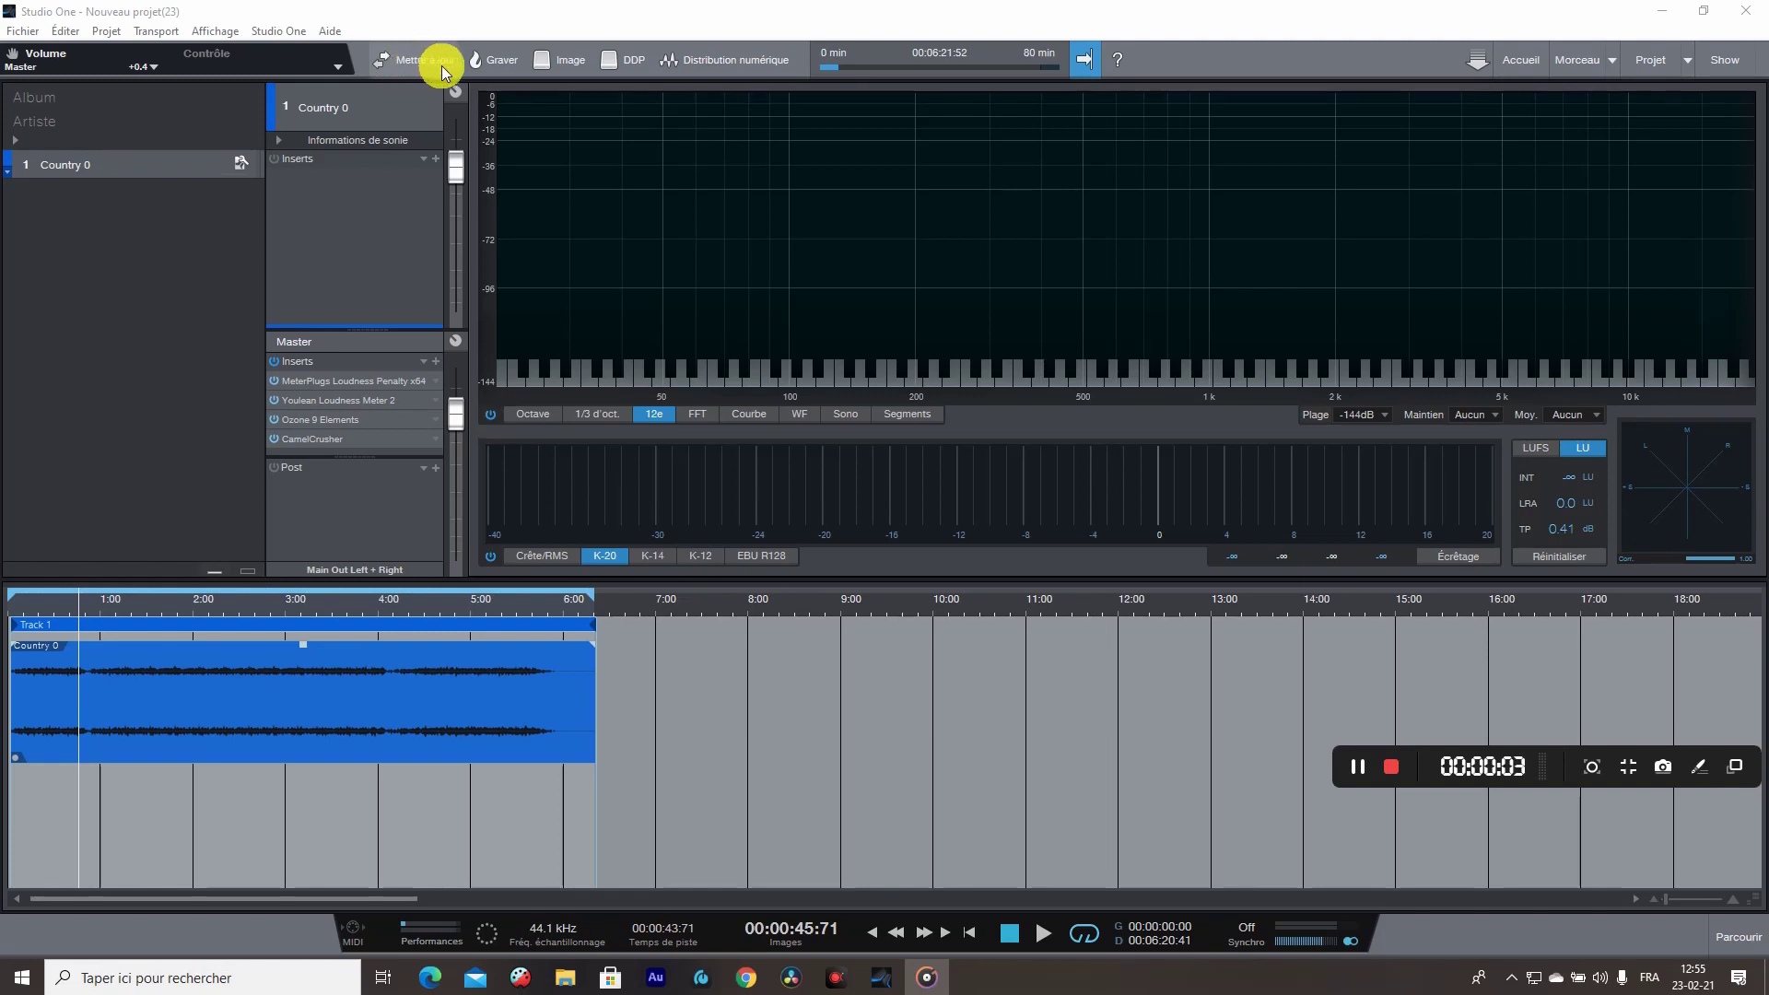
# View the Country 0 song's arrangement, return to the mastering project and update its mastering files.
pyautogui.click(1578, 61)
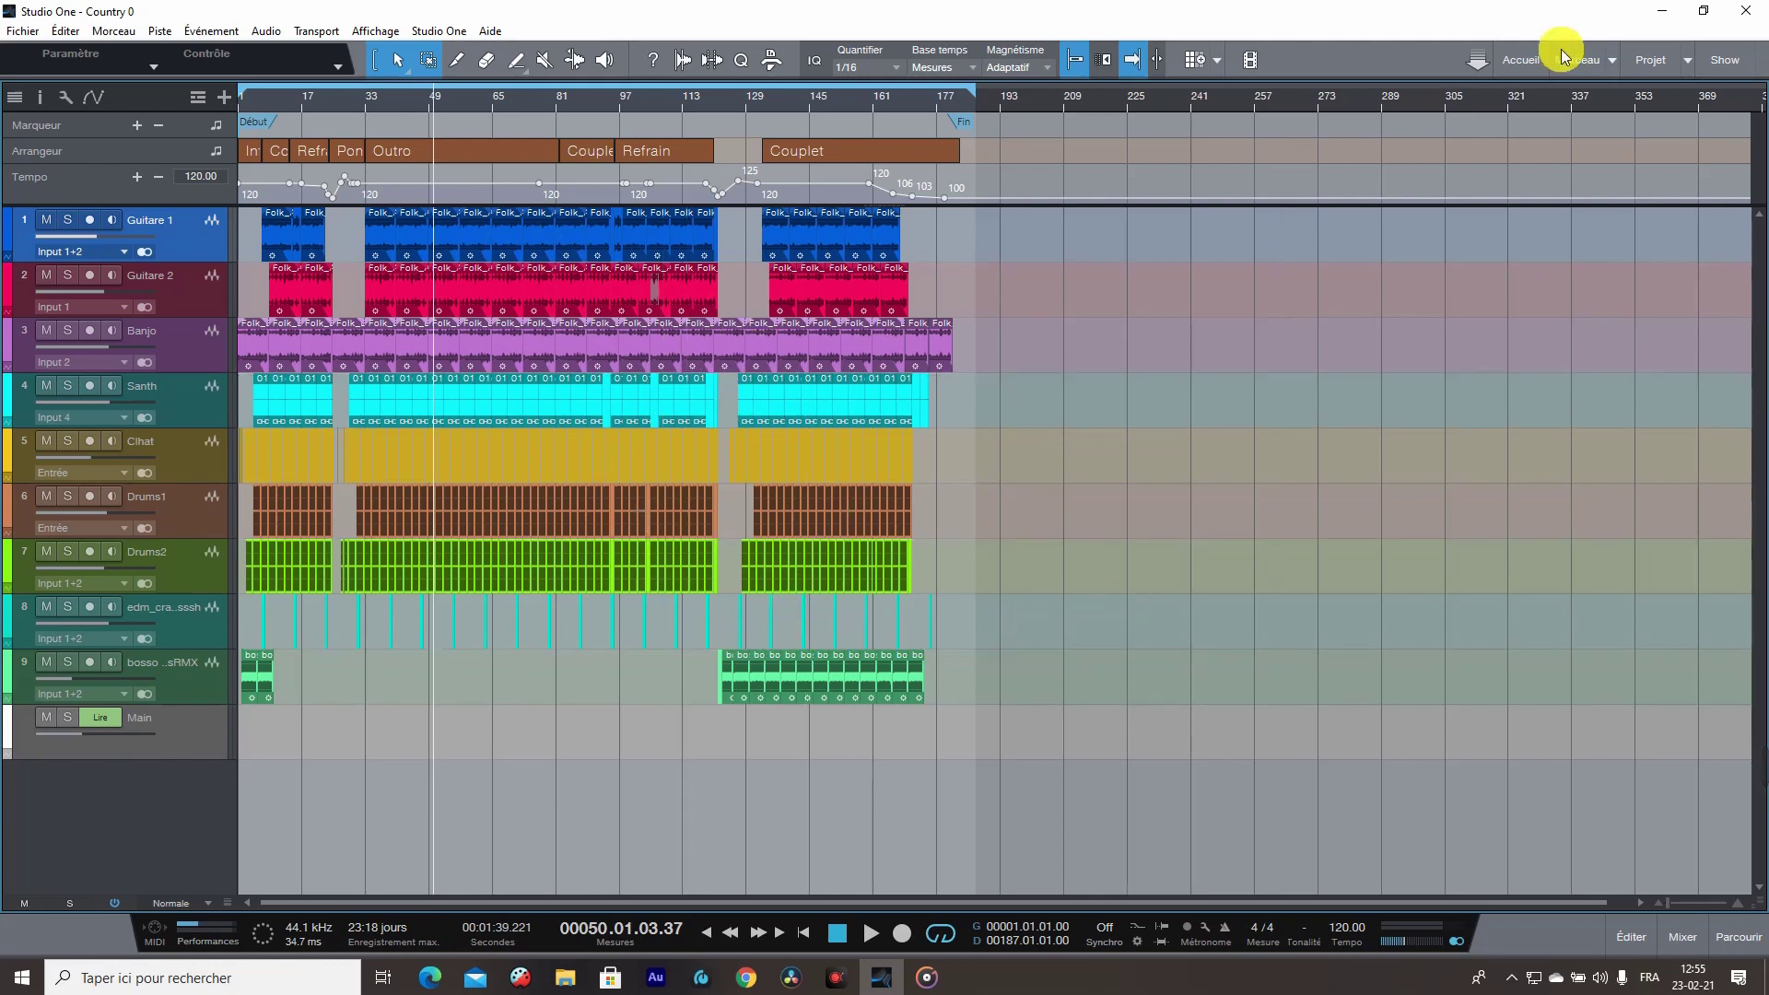
pyautogui.click(1656, 61)
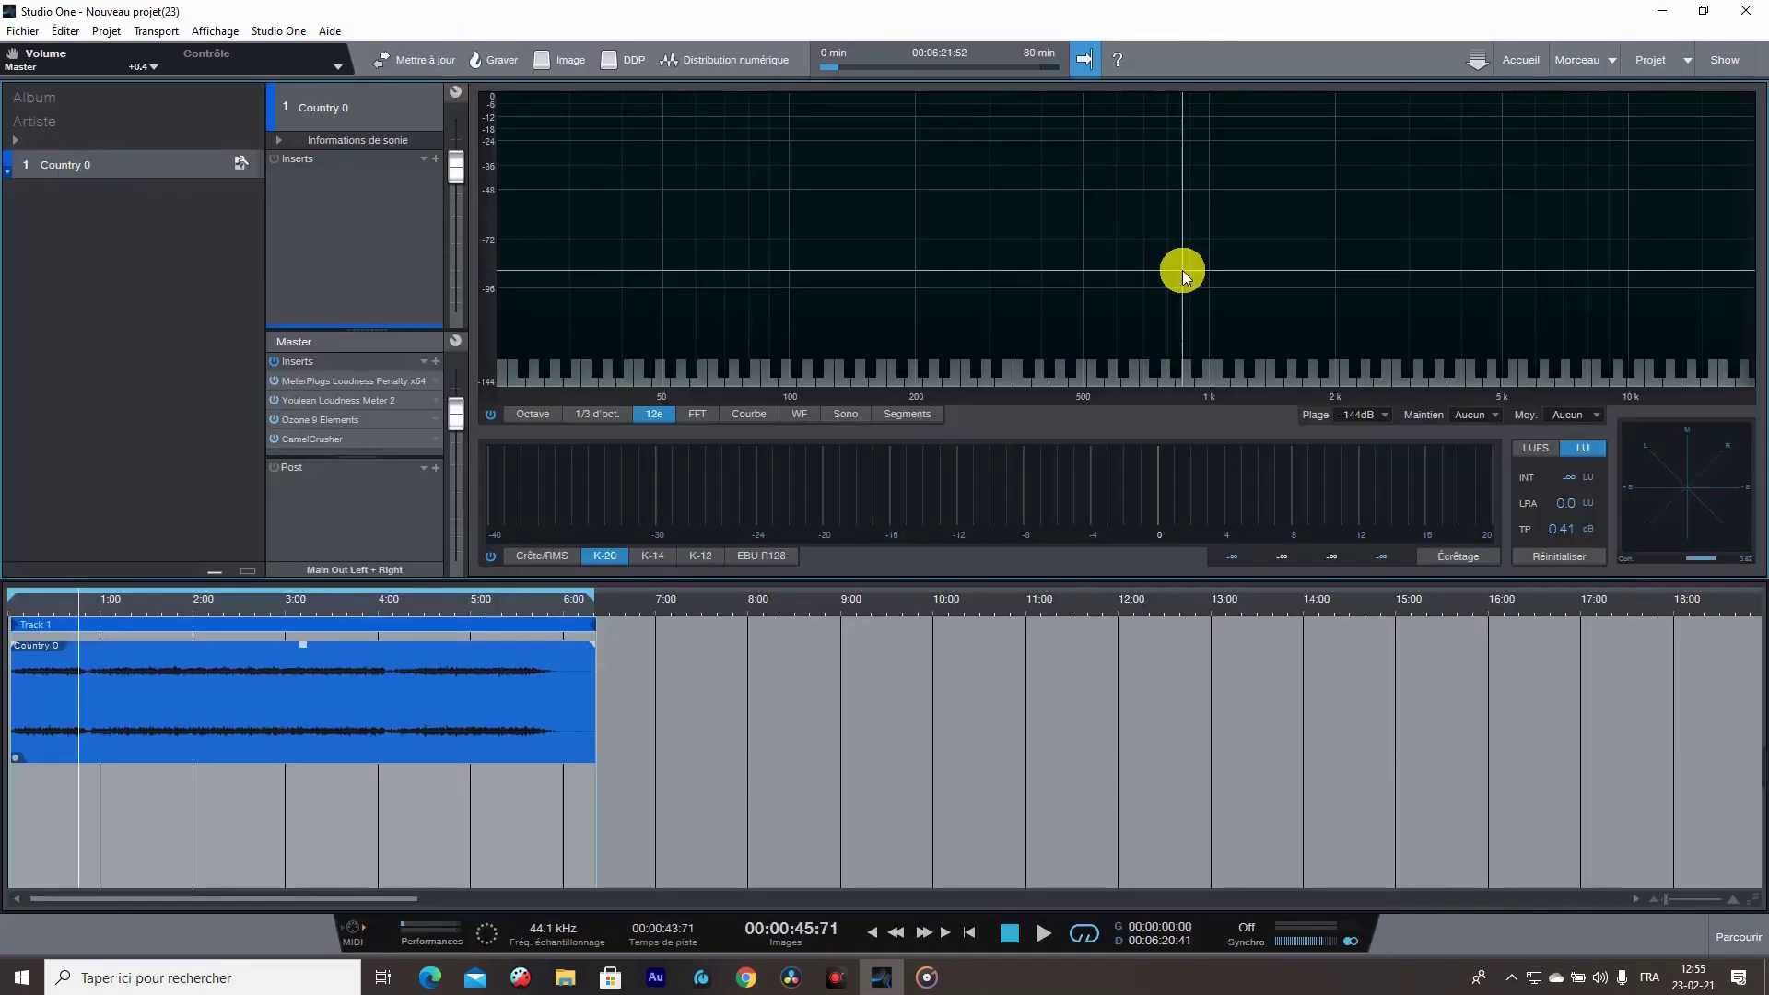
pyautogui.click(402, 65)
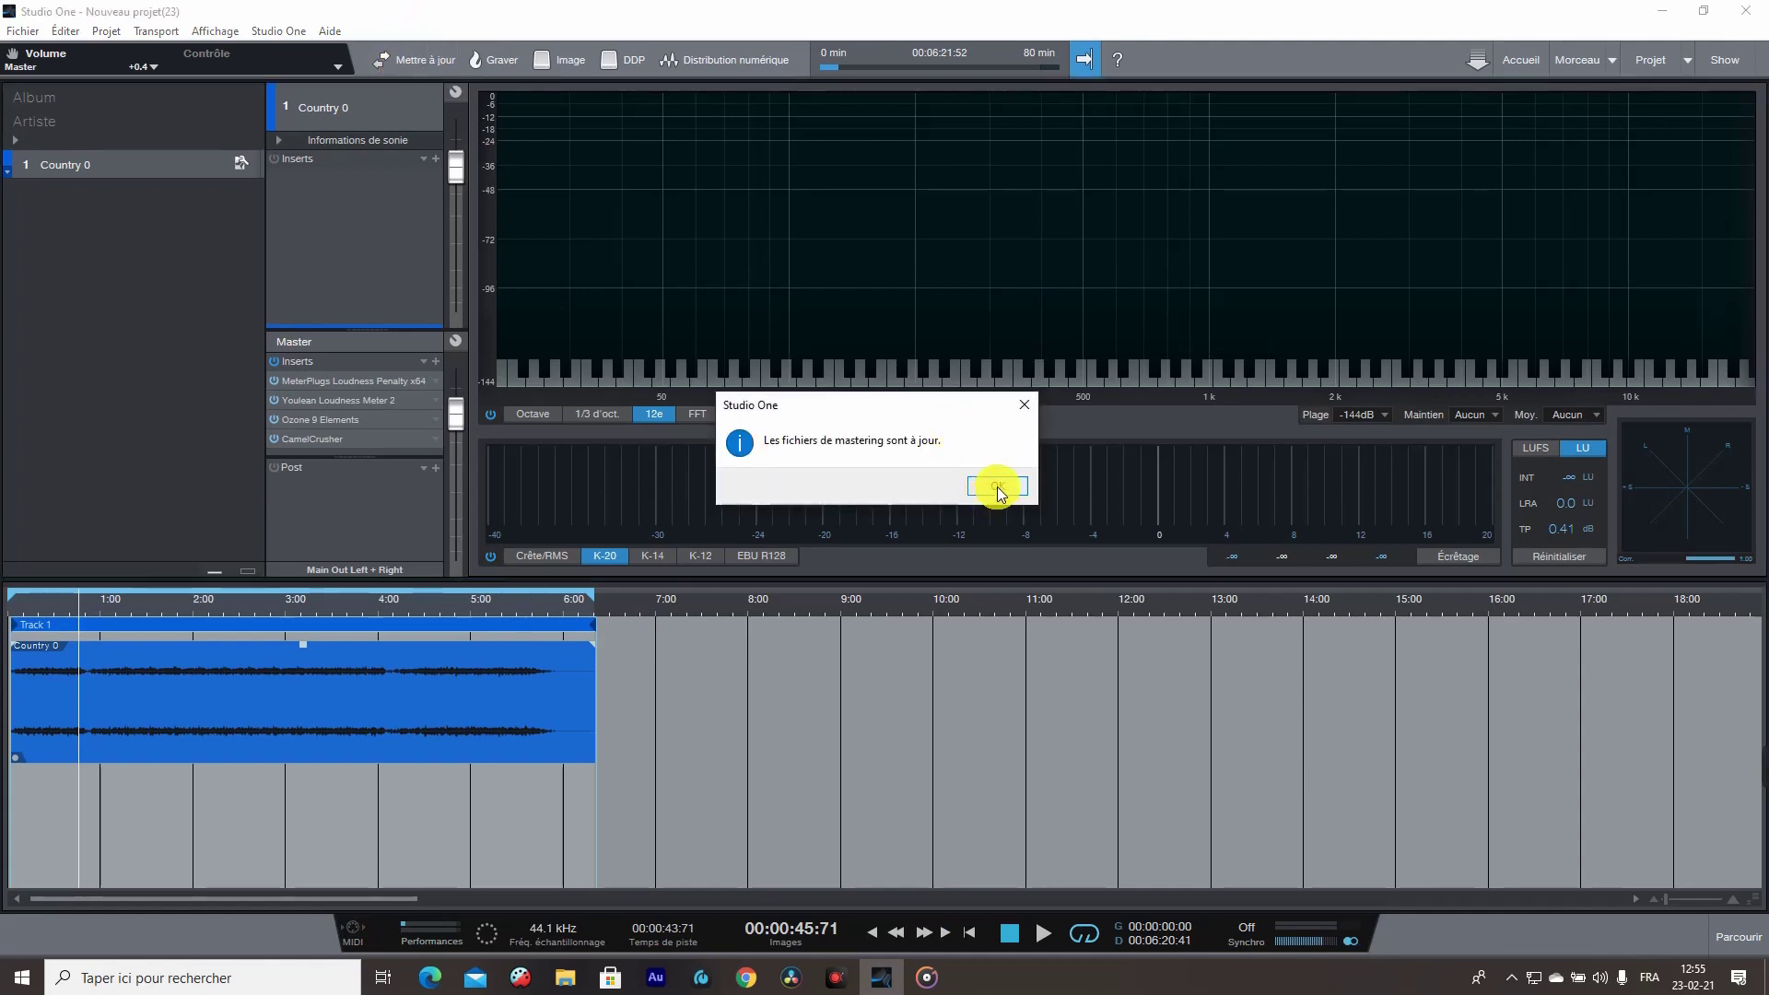
pyautogui.click(997, 487)
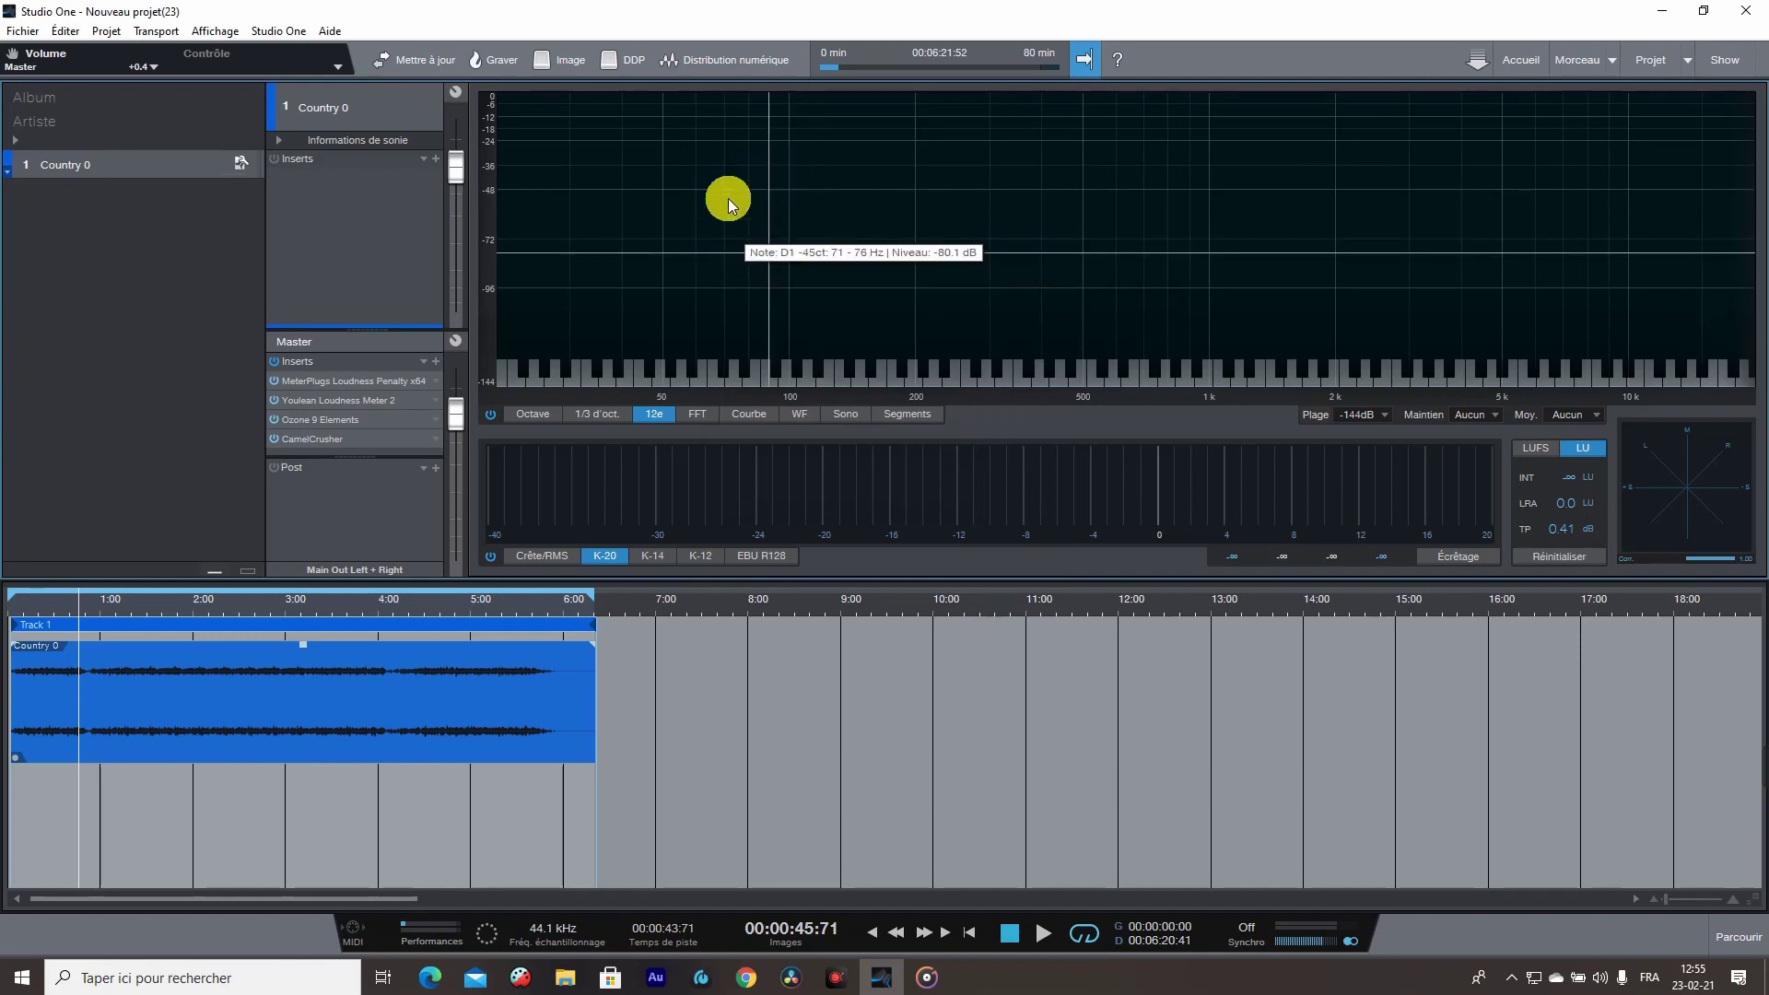
# Export the Country 0 track for digital distribution as a 16-bit, 44.1 kHz Wave file in the existing location, without publishing.
pyautogui.click(749, 57)
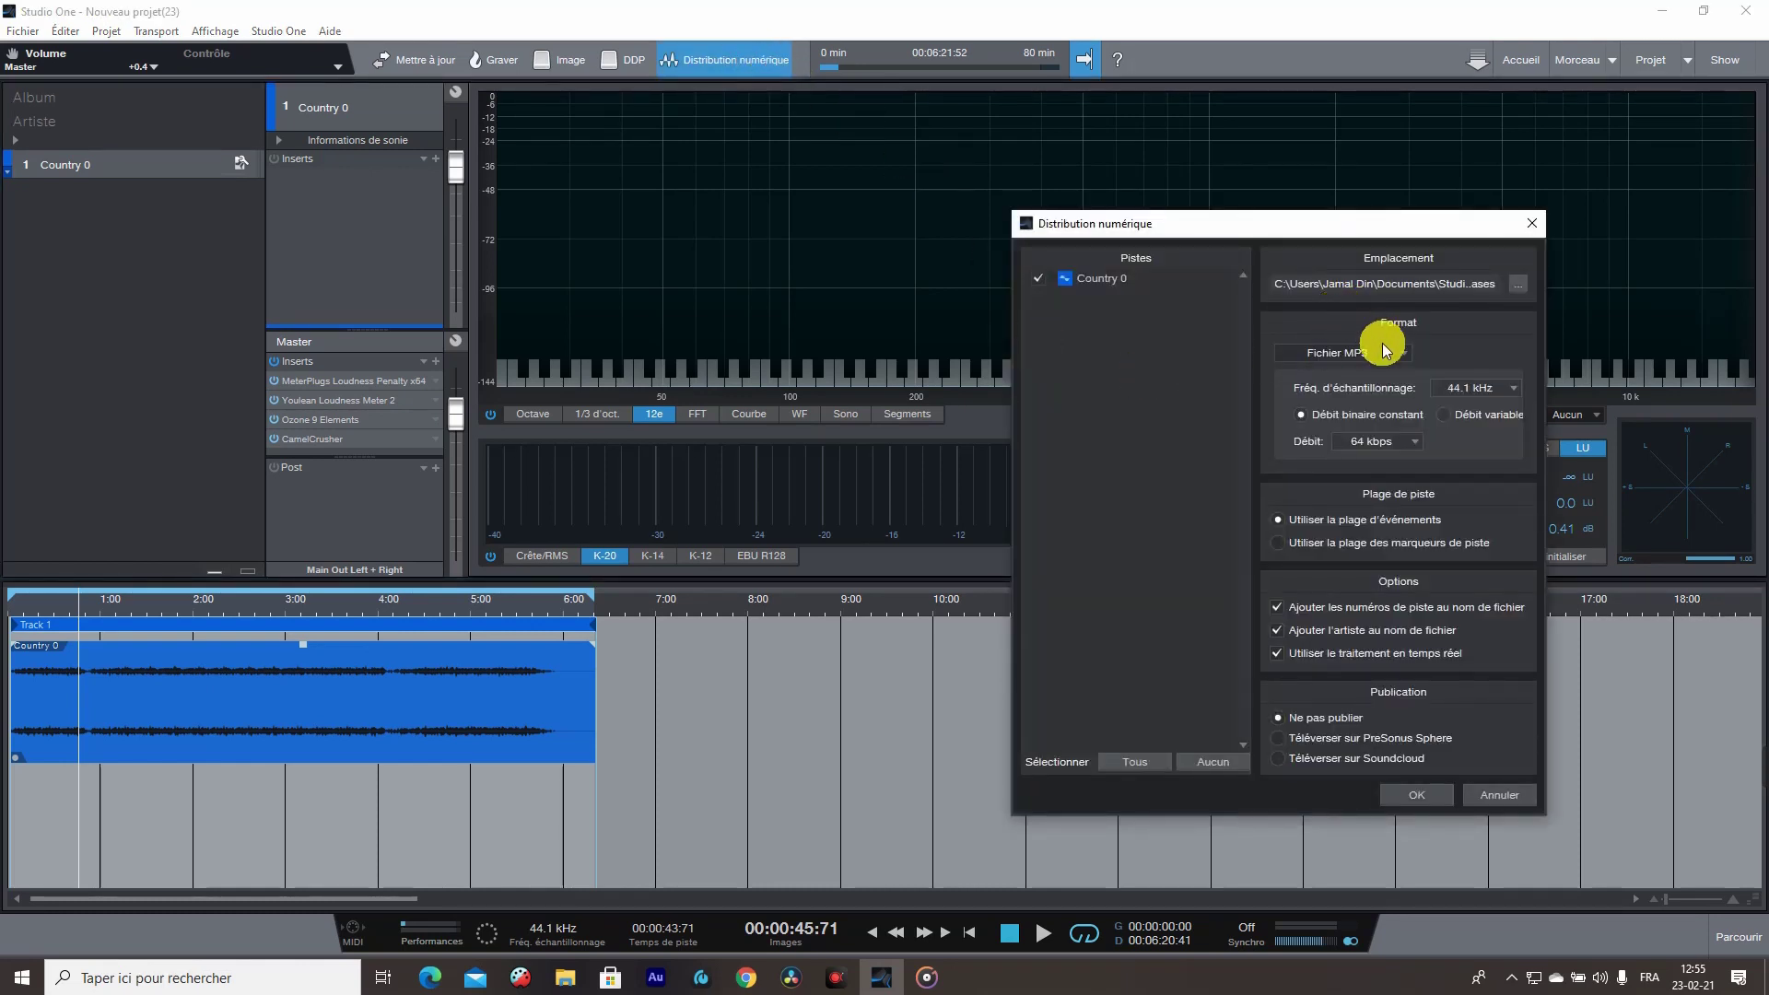
pyautogui.click(1389, 351)
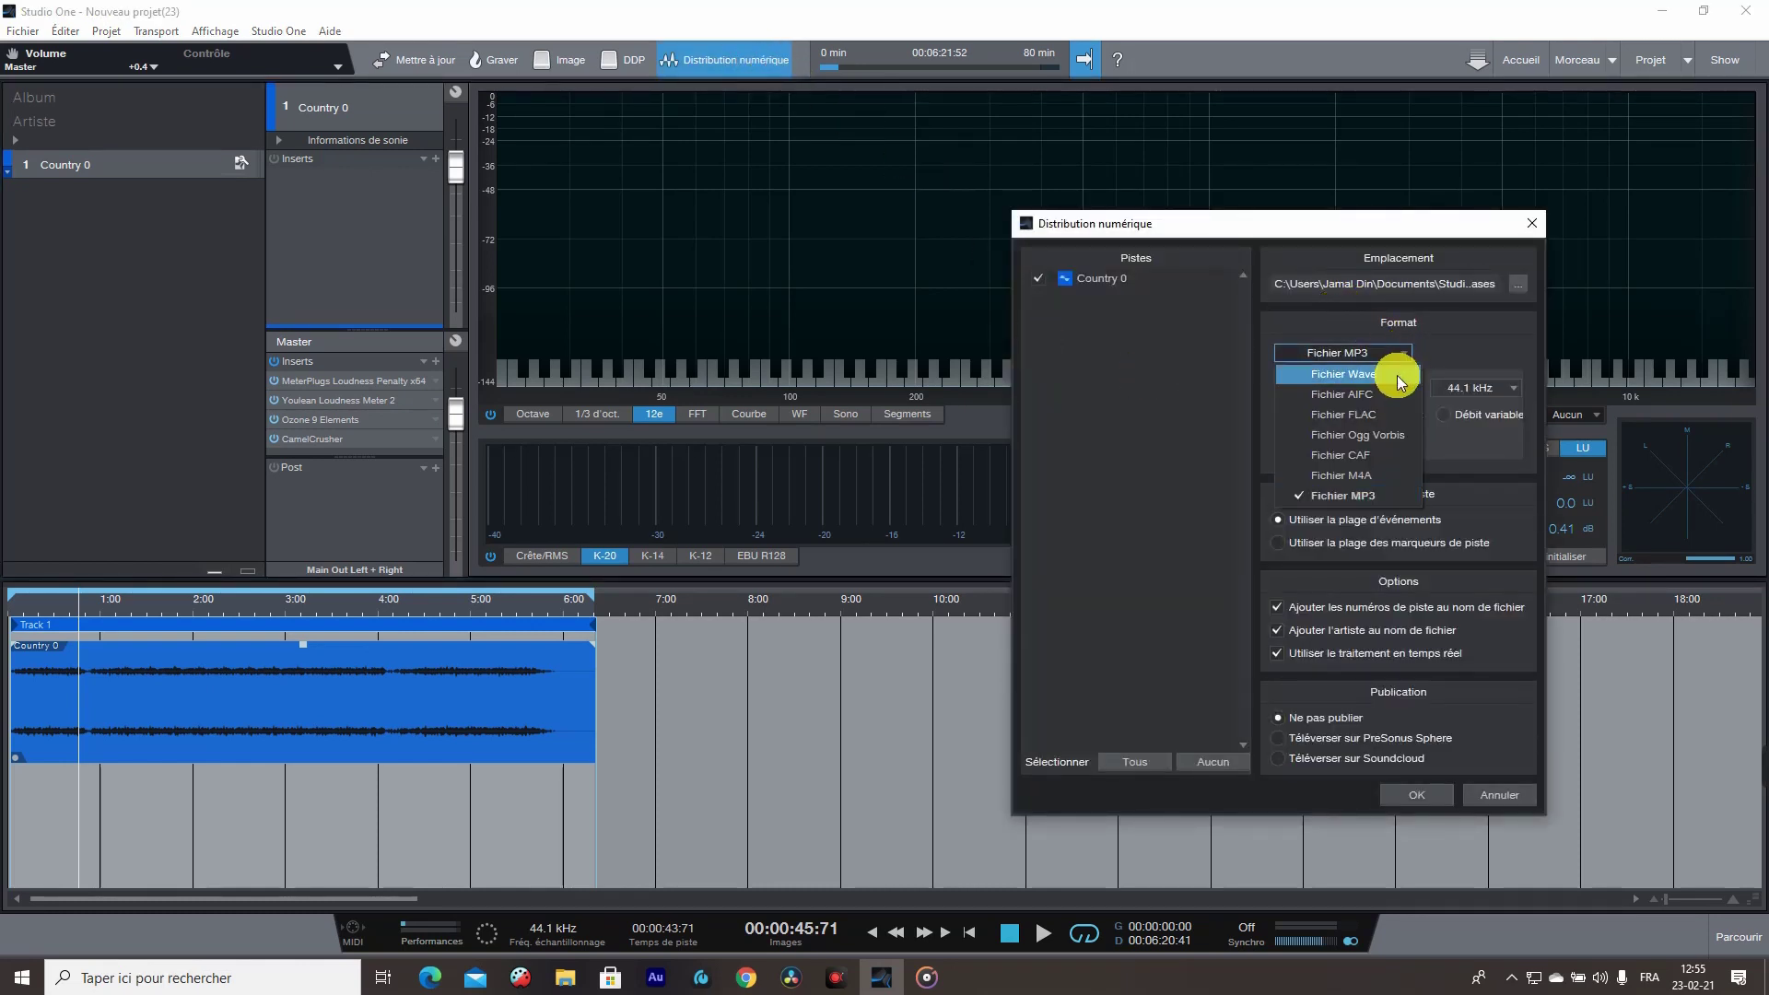
pyautogui.click(1398, 376)
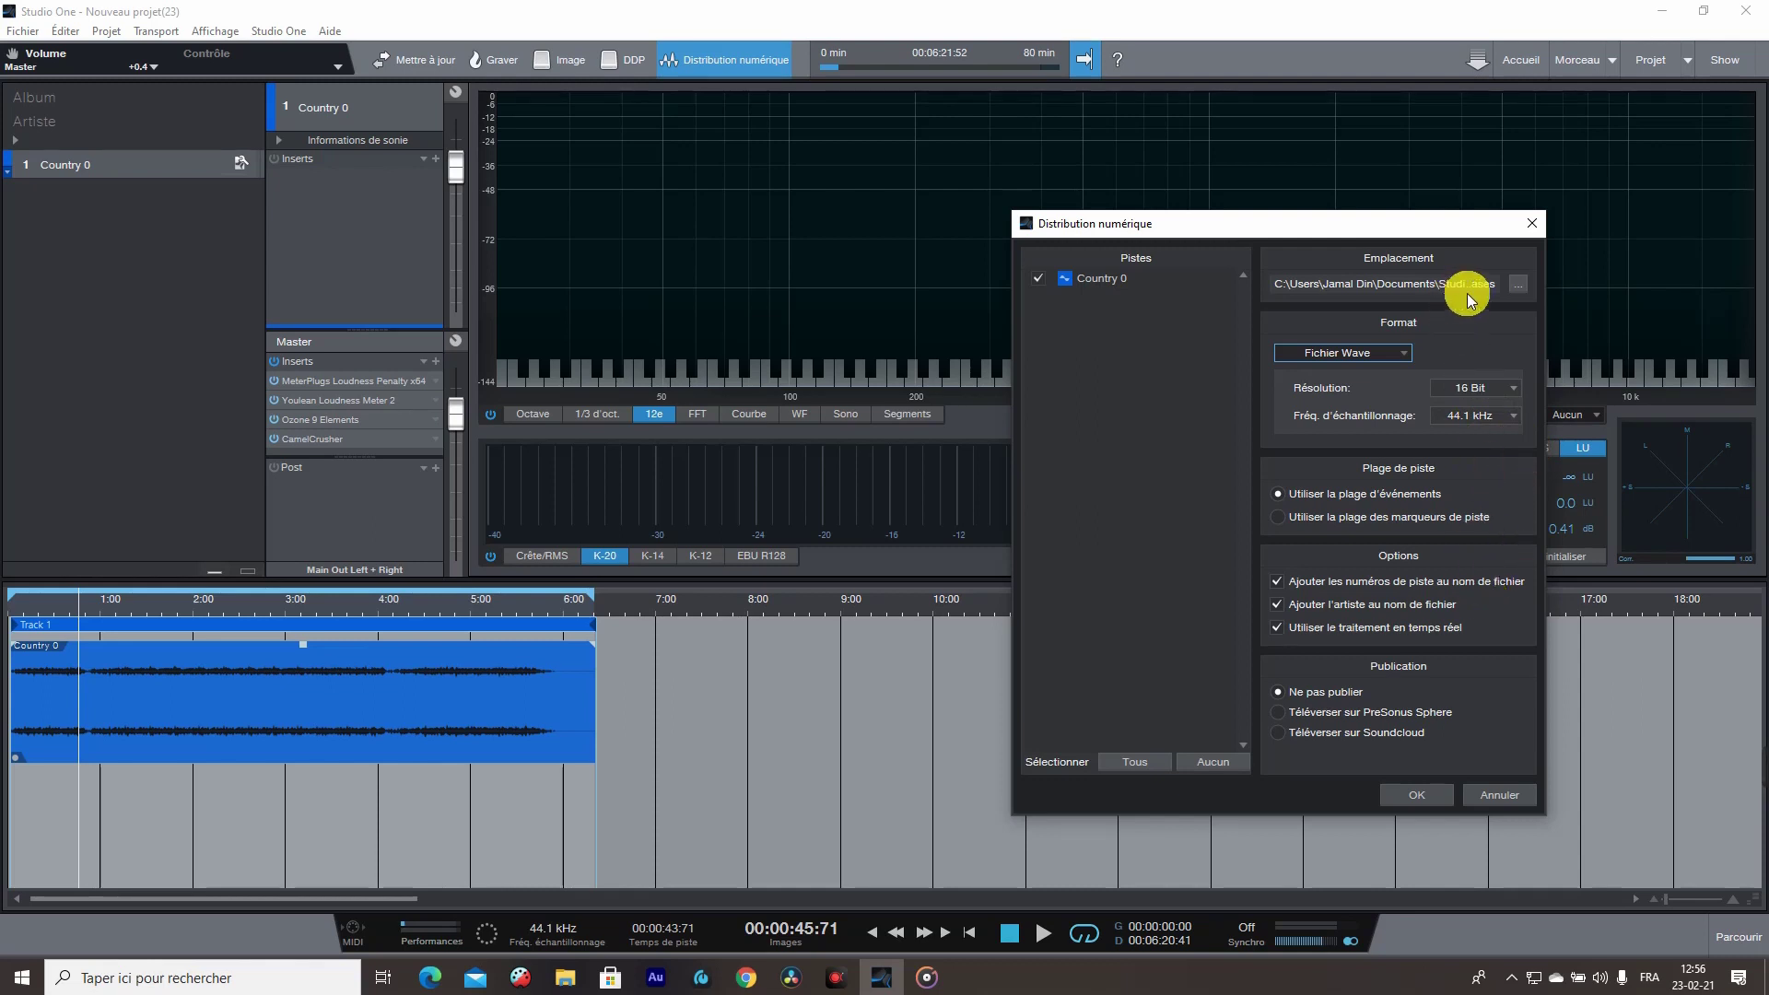
pyautogui.click(1518, 286)
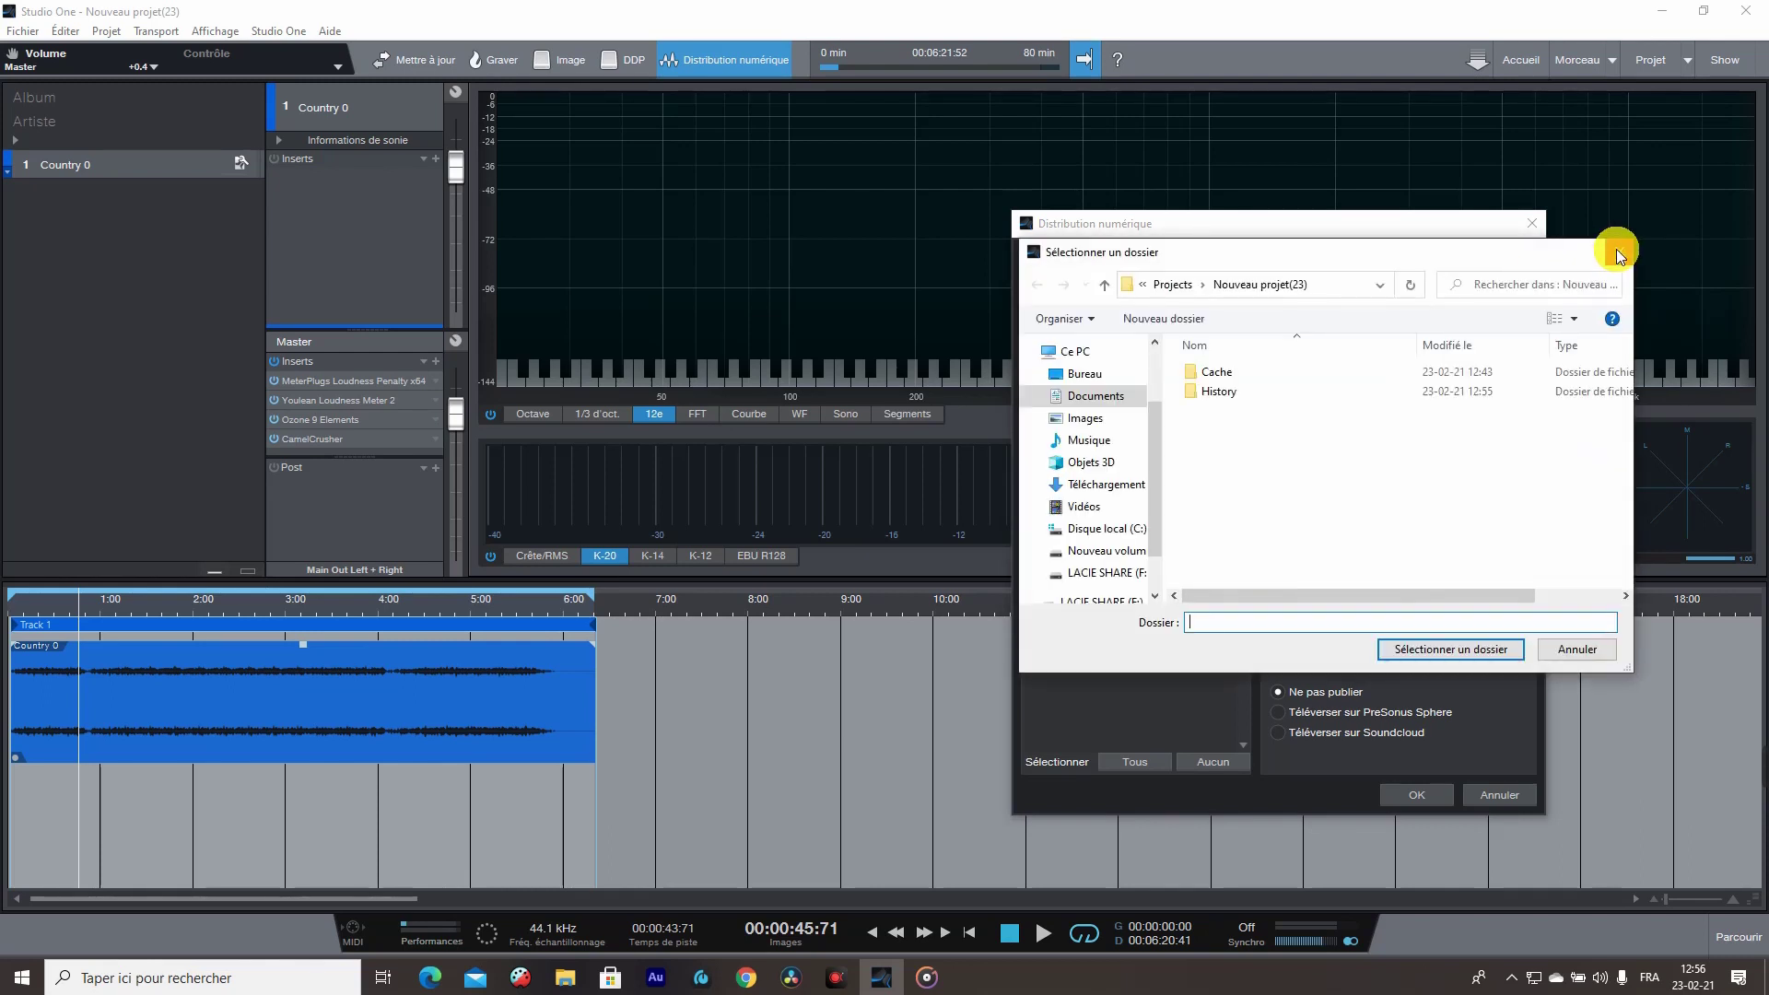
pyautogui.click(1612, 251)
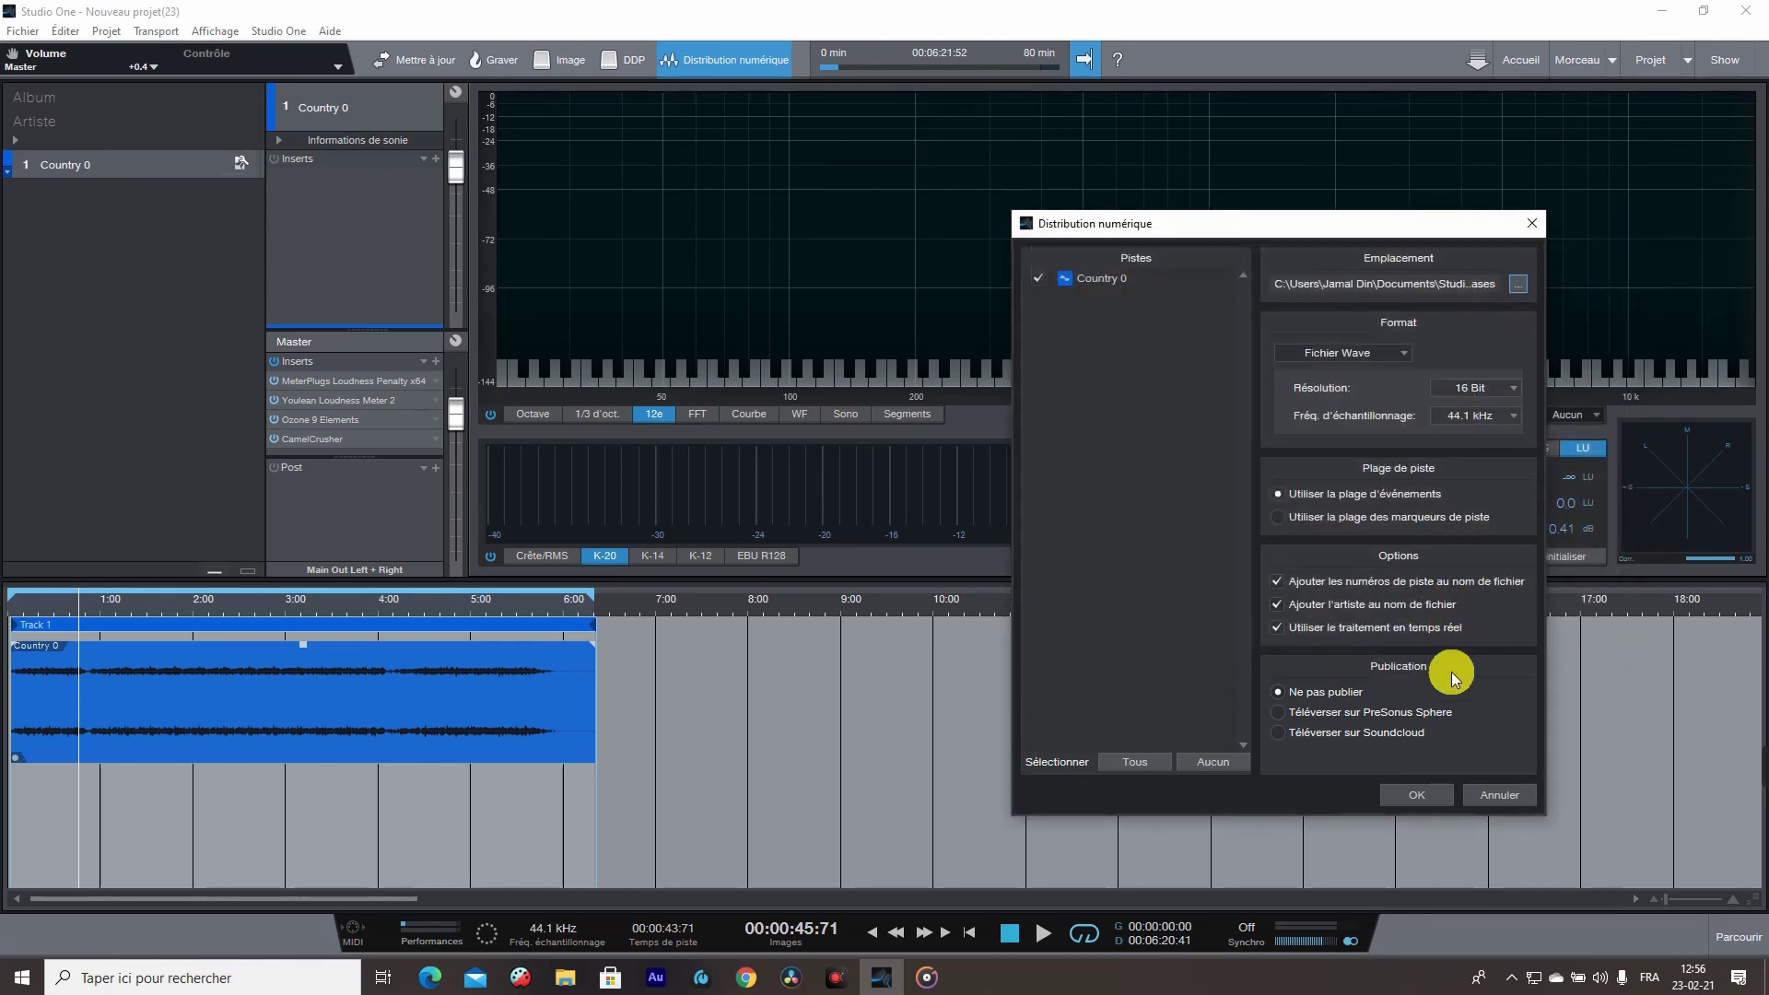
pyautogui.click(1416, 795)
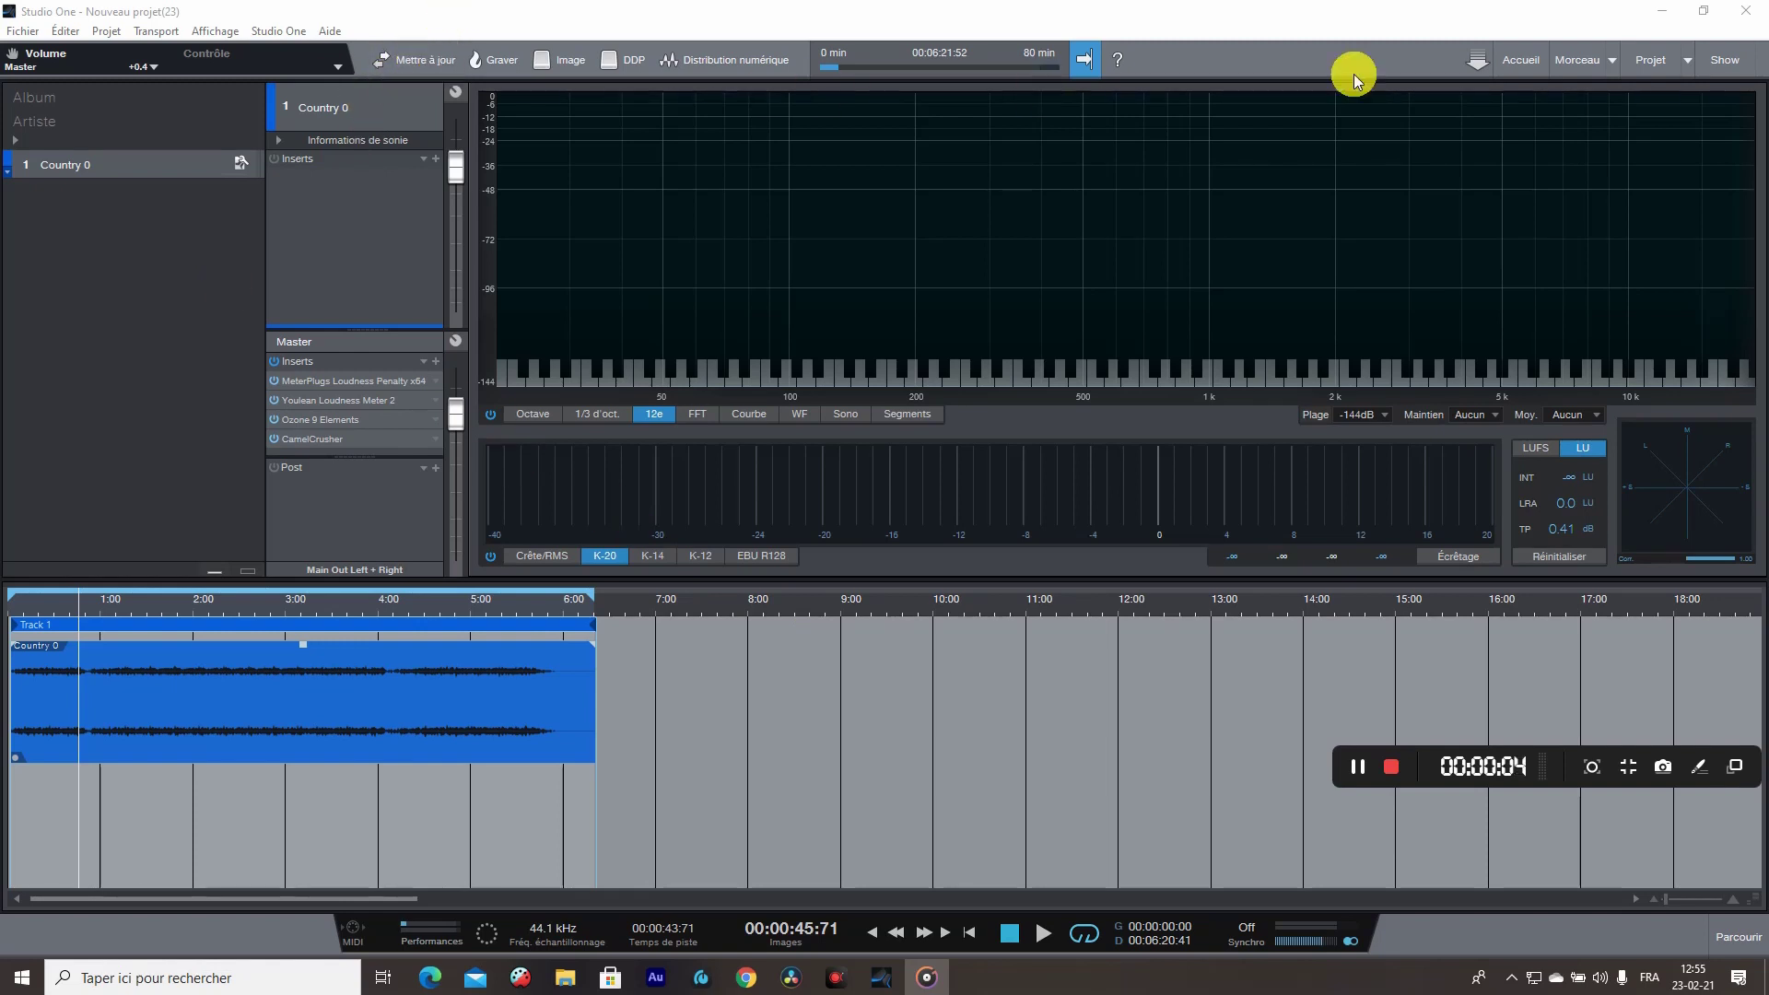
# Switch from the mastering project to the Country 0 song's arrangement.
pyautogui.click(1578, 61)
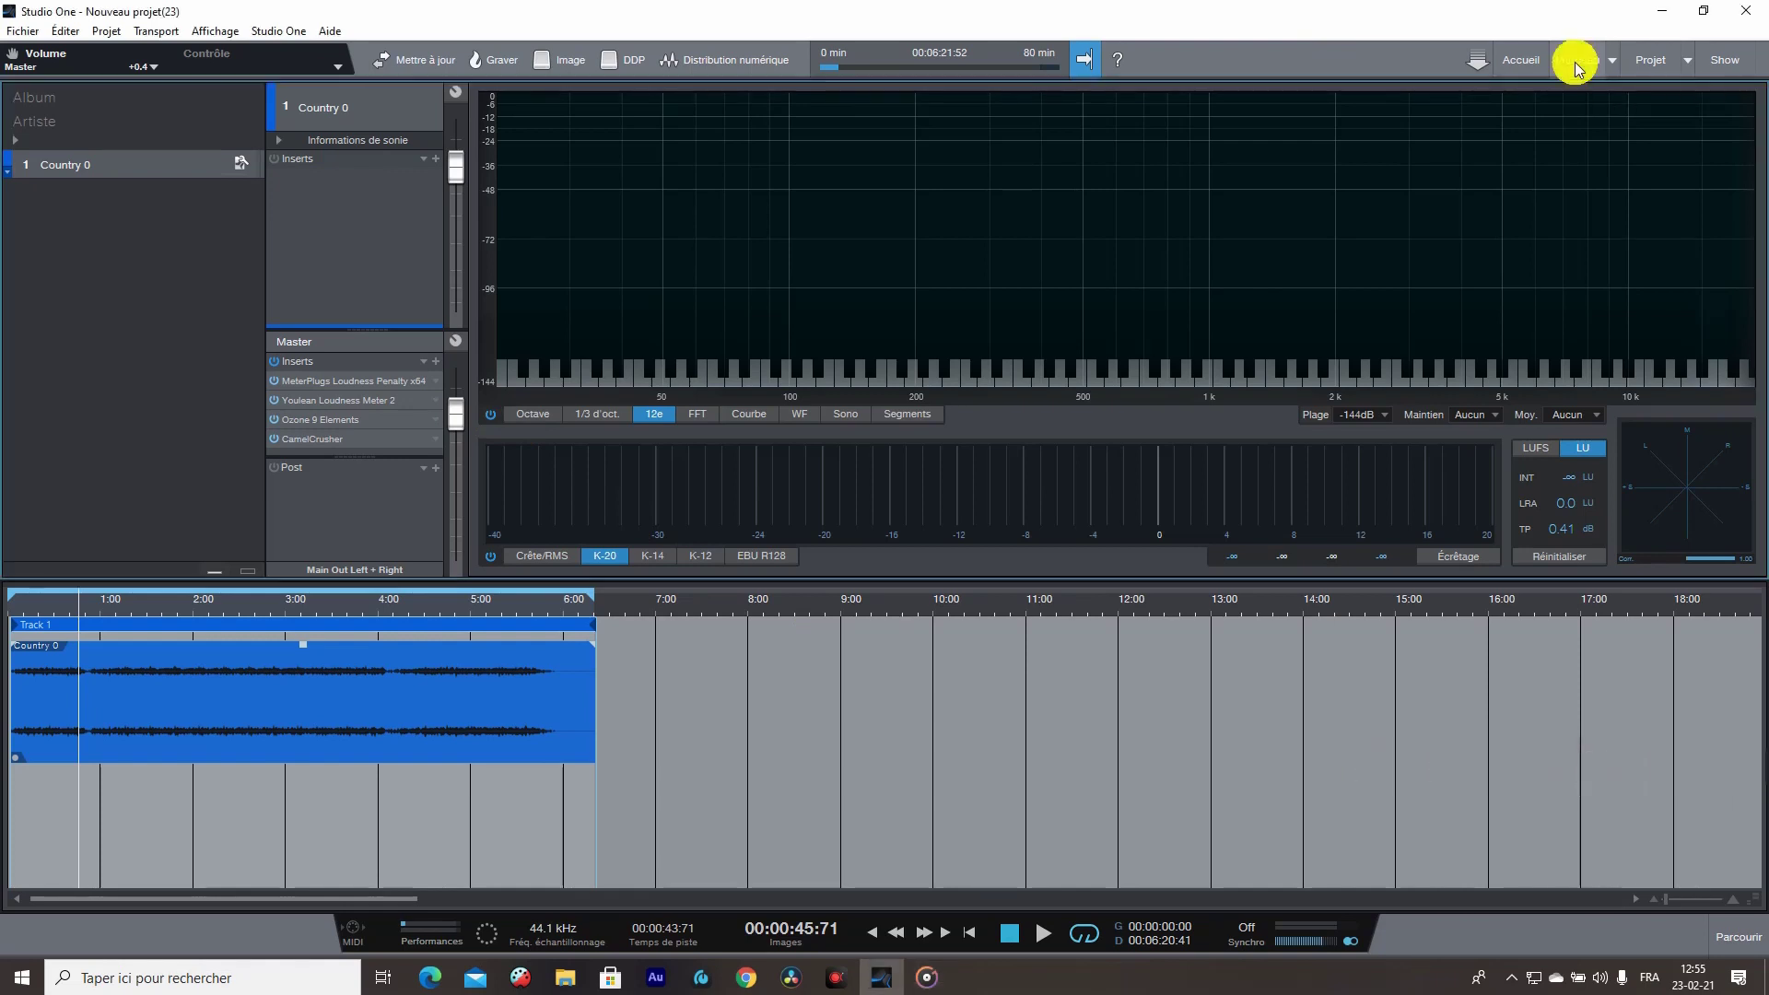